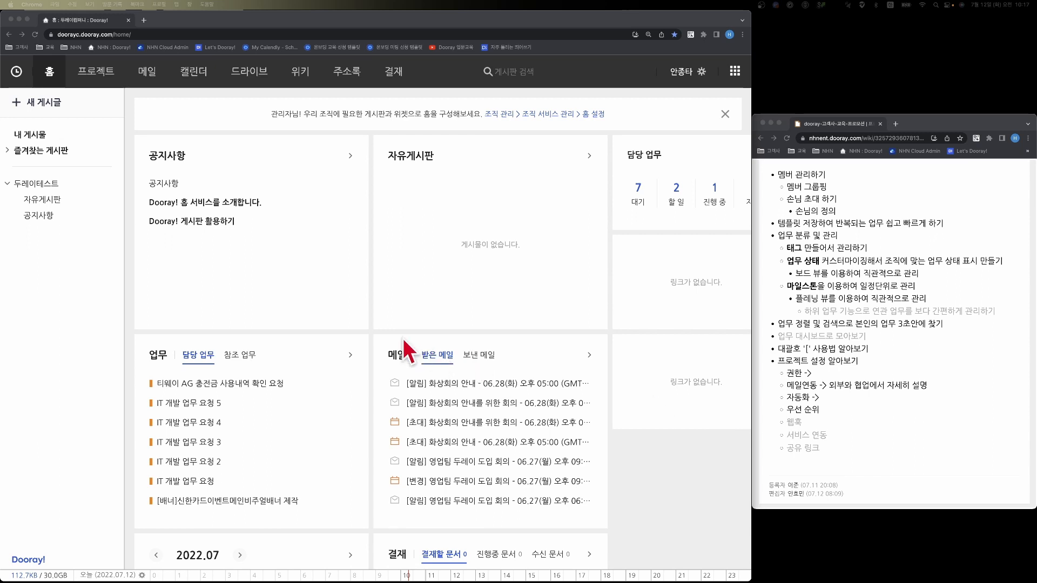
- Add a project from the 일반 template named 테스트-프로젝트 with the description "해당 프로젝트의 개요와 참고사항 등을 입력해줍니다."
click(99, 77)
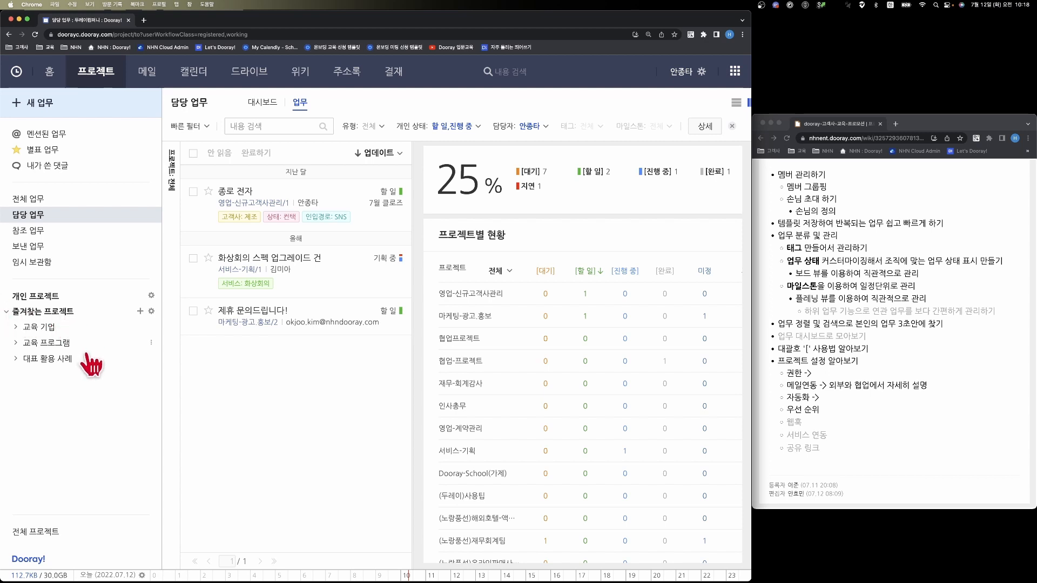
click(140, 312)
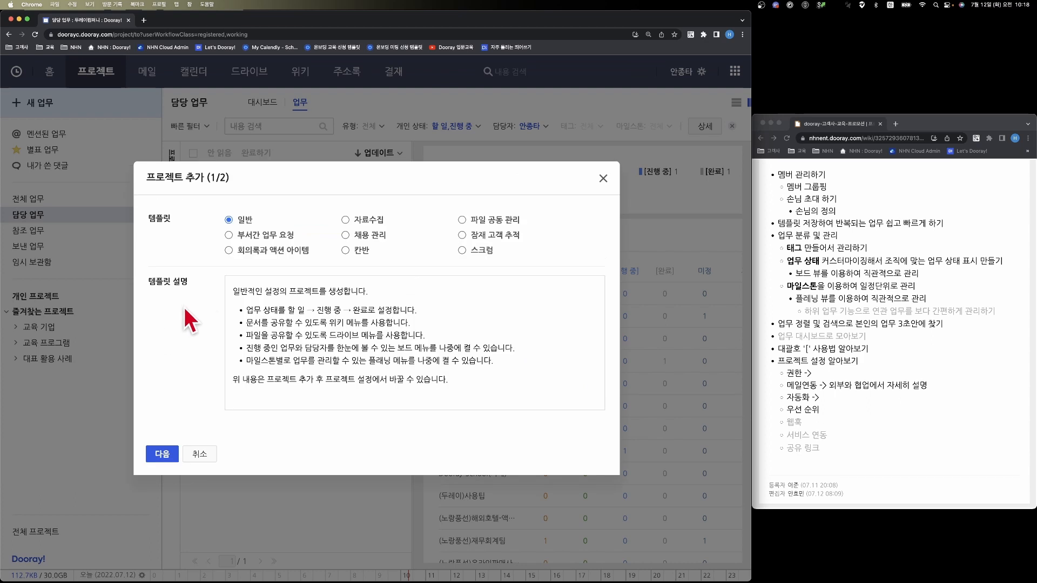
click(162, 453)
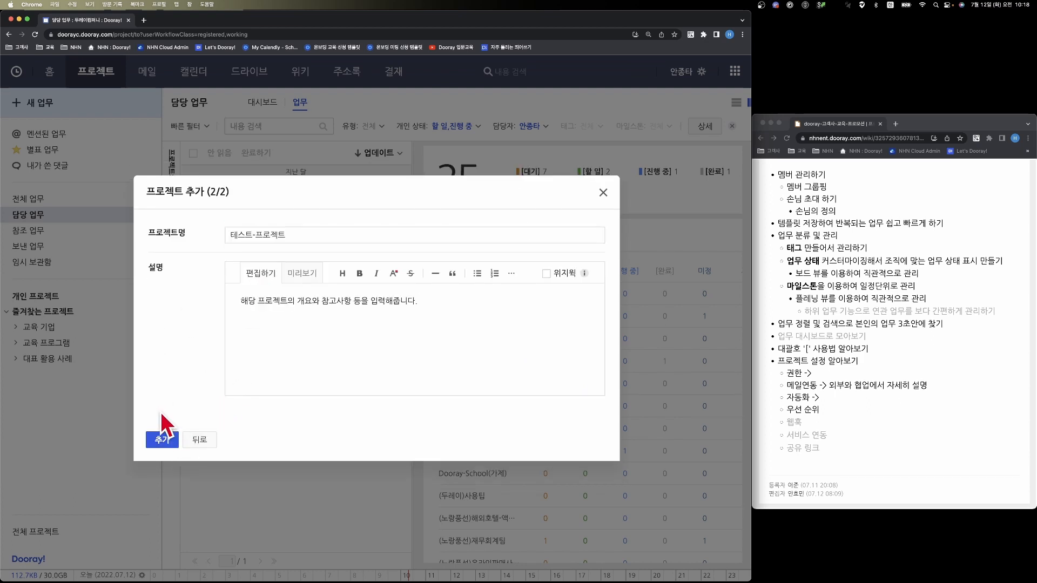
click(162, 438)
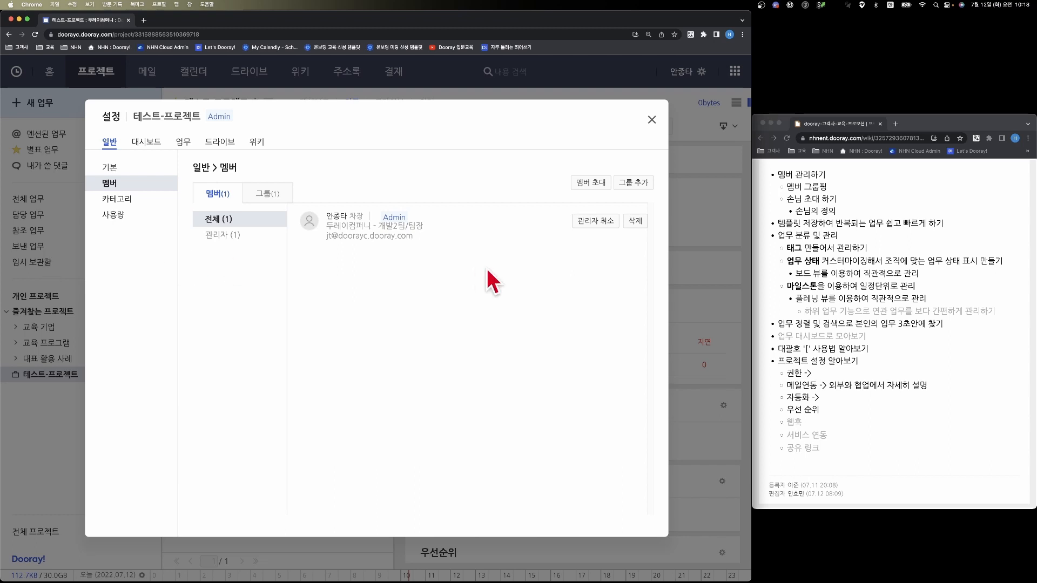
- Invite one existing member from 개발2팀 and two from 기획팀 to the project, and register the 개발2팀 member as an administrator
click(590, 184)
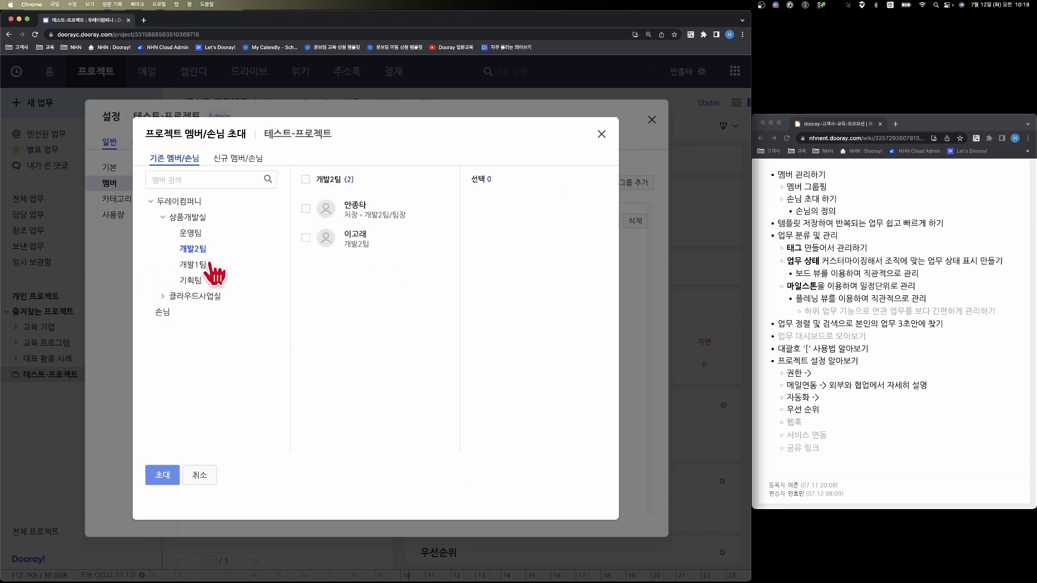
mouse_move(323, 248)
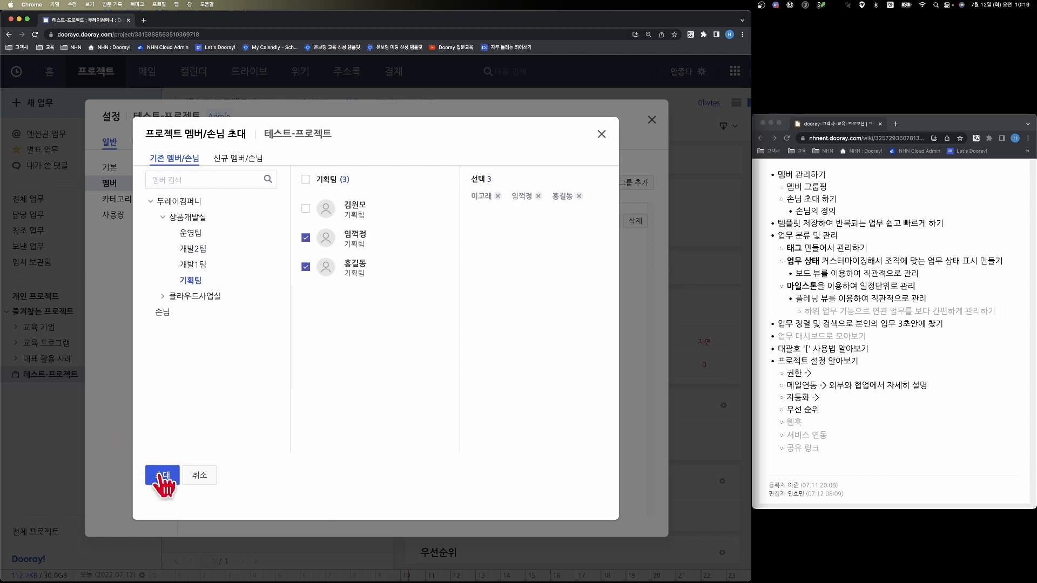
click(162, 475)
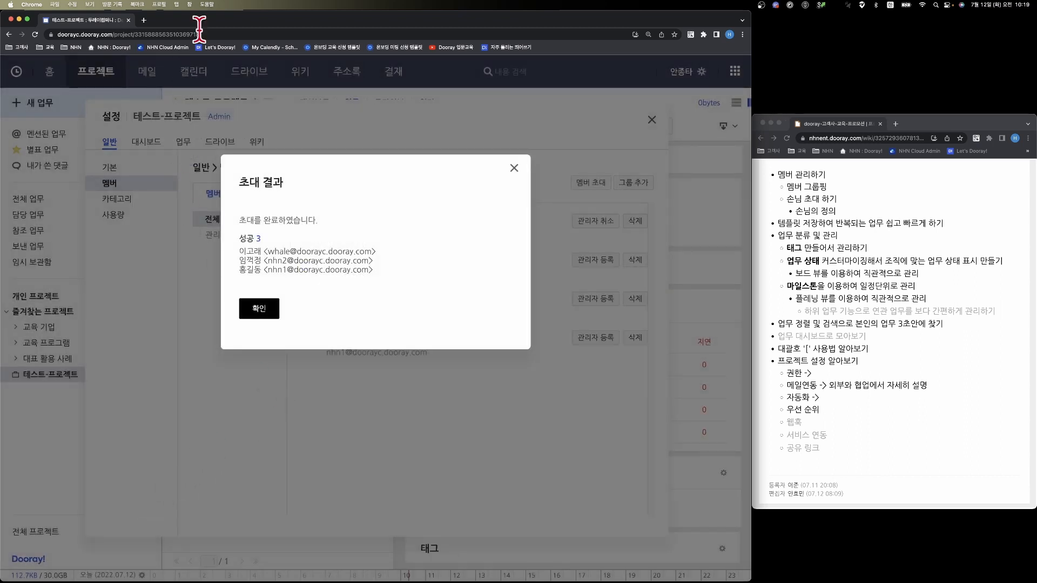
click(258, 309)
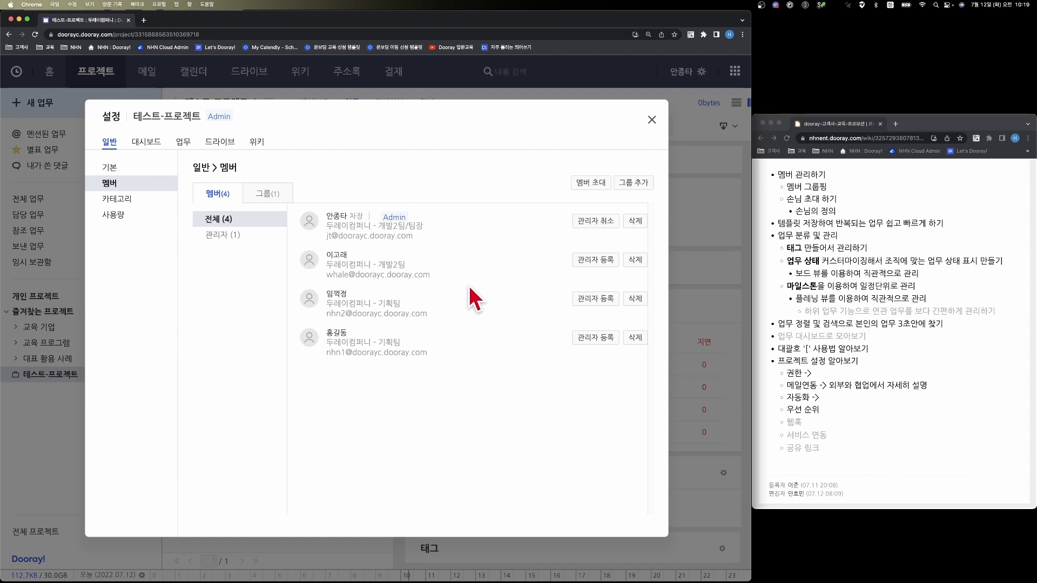
click(599, 262)
- Create a member group named 그룹1 containing the three invited members, and close the project settings
click(638, 186)
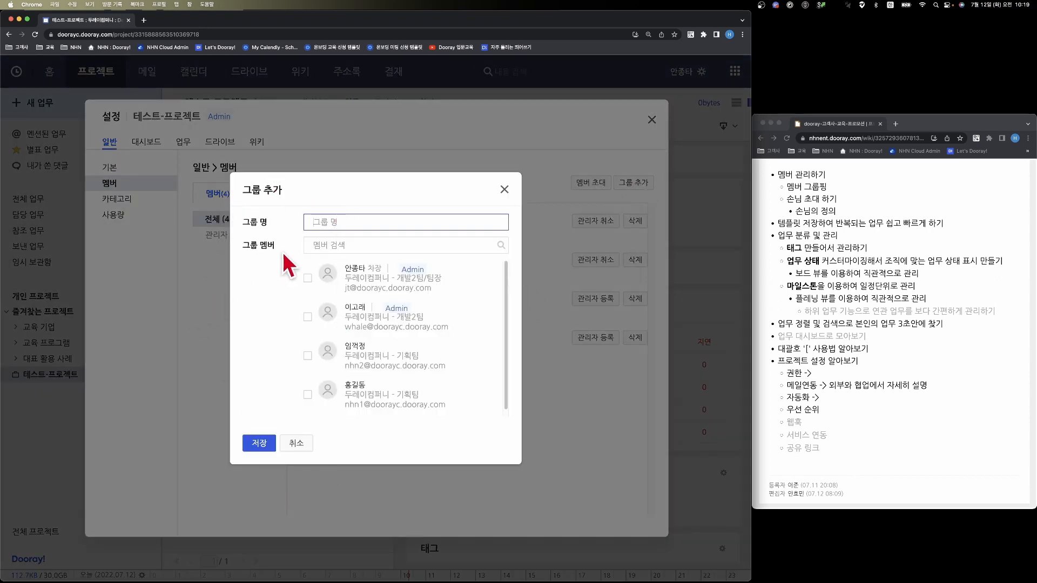
text(그룹1)
click(307, 317)
click(308, 356)
click(307, 395)
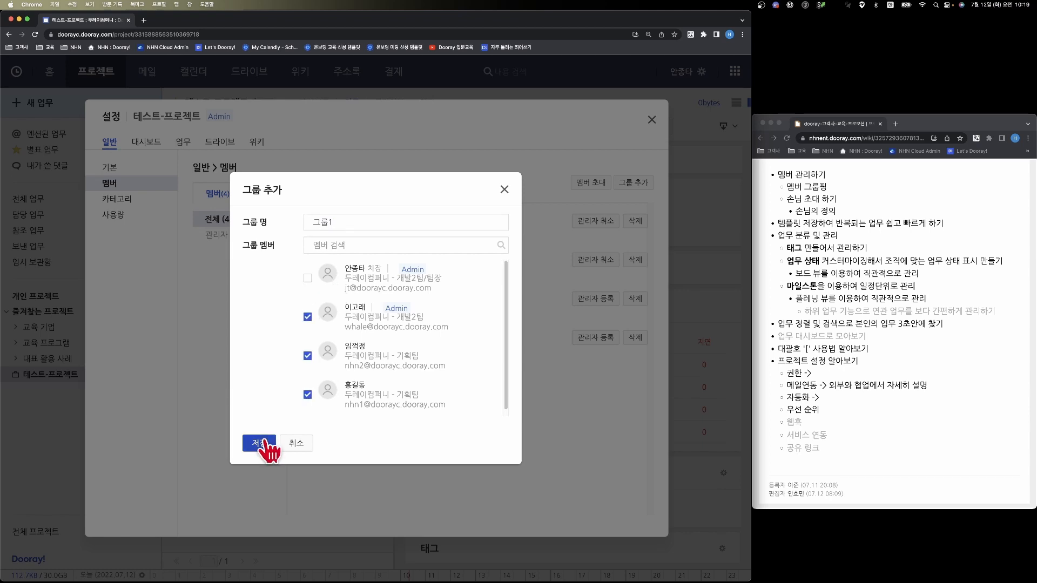
click(262, 443)
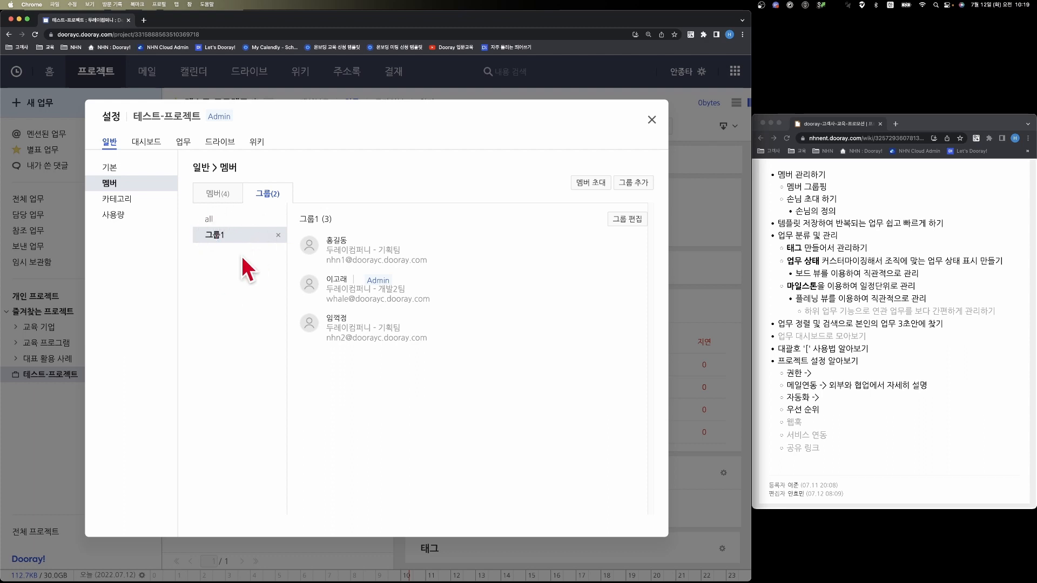
click(651, 119)
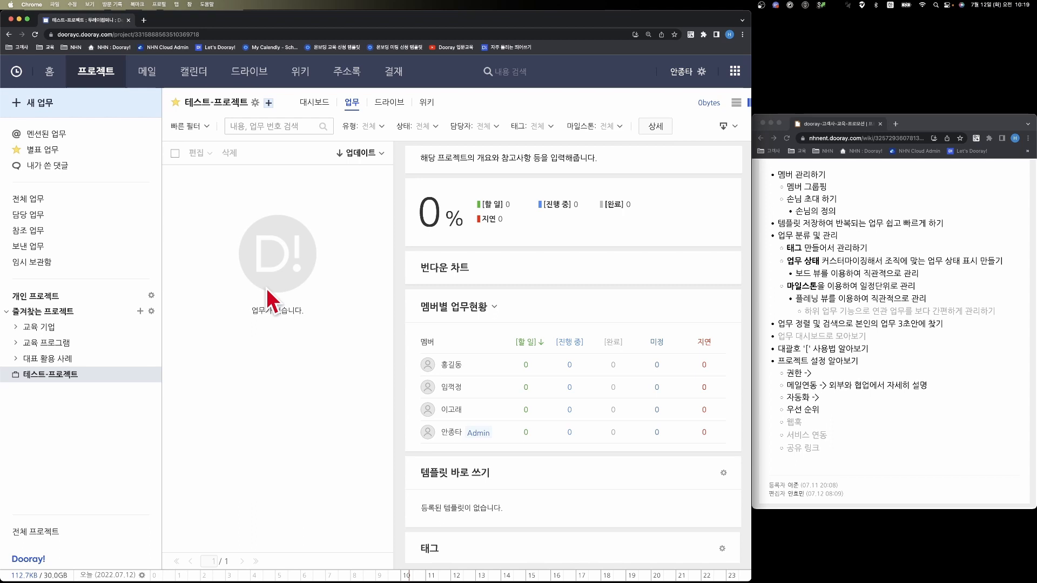
- Start a new task in 테스트-프로젝트 and assign it to the group 테스트-프로젝트/그룹1
click(85, 109)
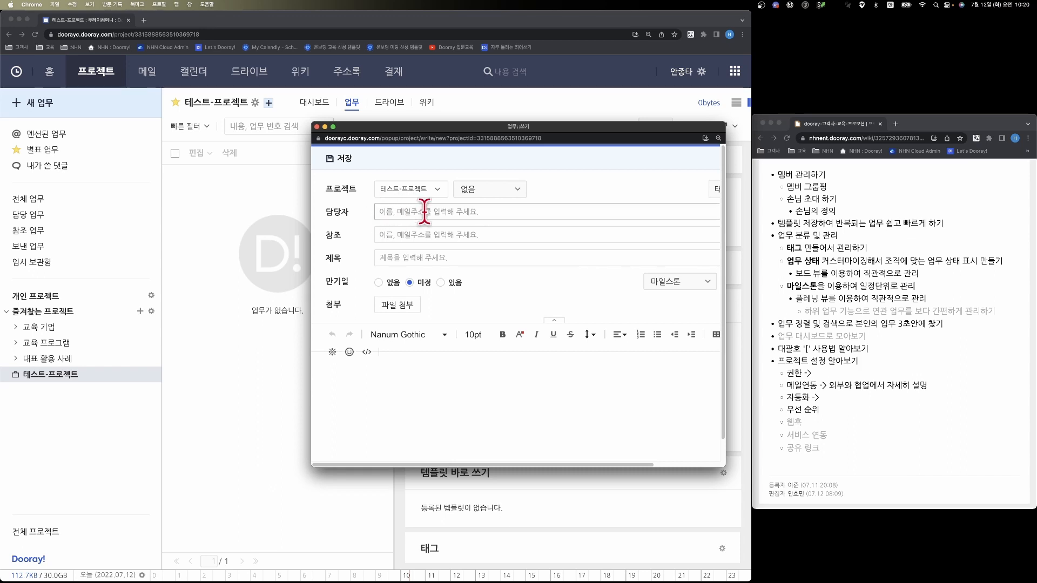
click(425, 211)
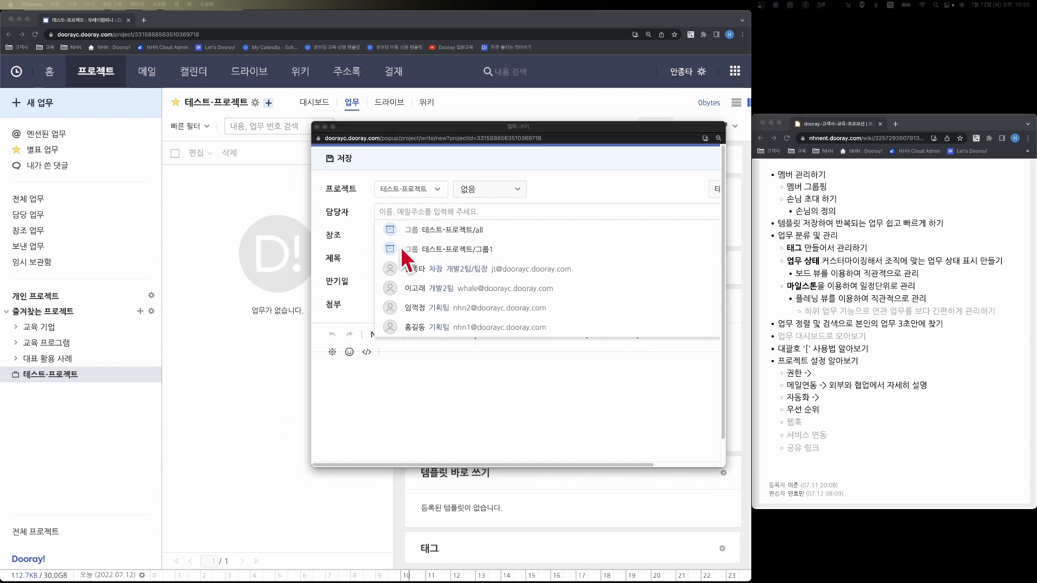
click(448, 249)
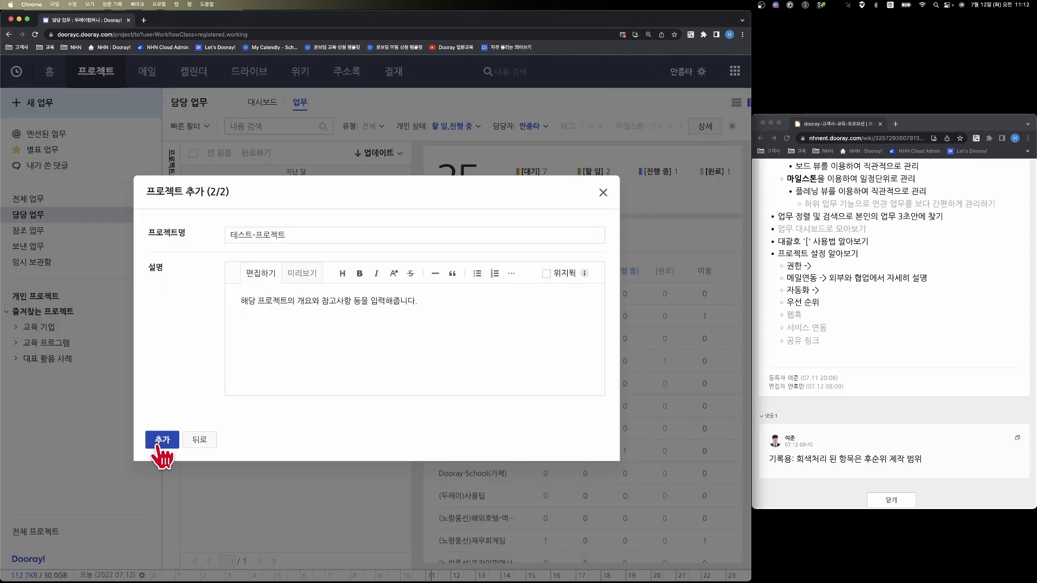
- Create a new project named 테스트-프로젝트 and open its invitation form for new members or guests
click(160, 441)
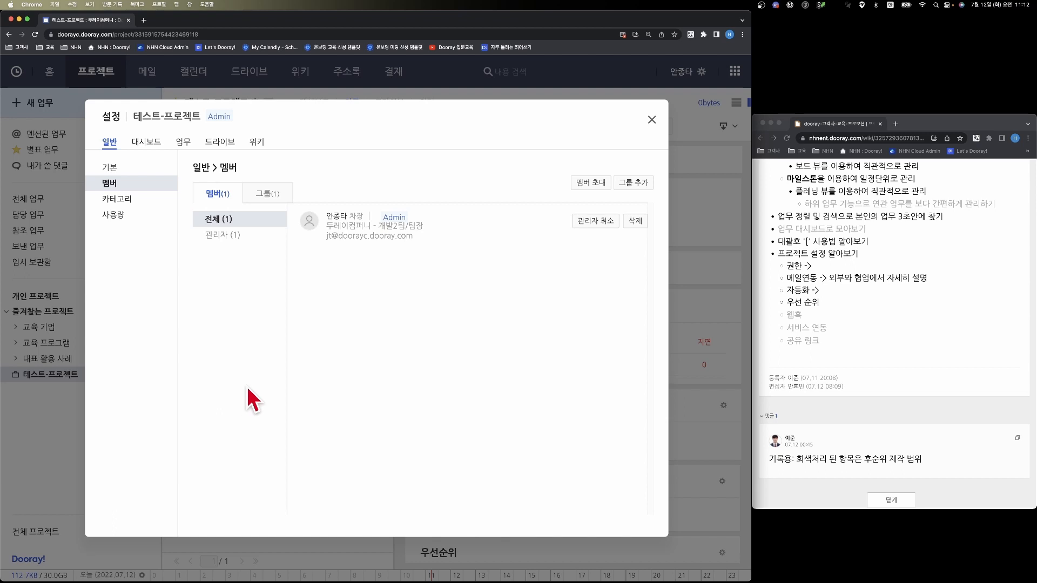
click(594, 182)
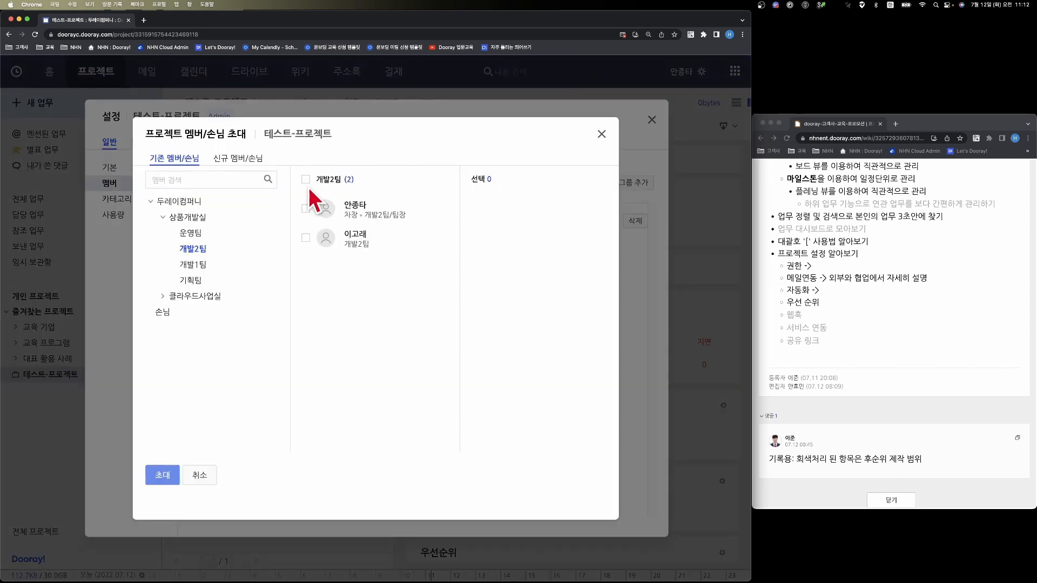
click(253, 165)
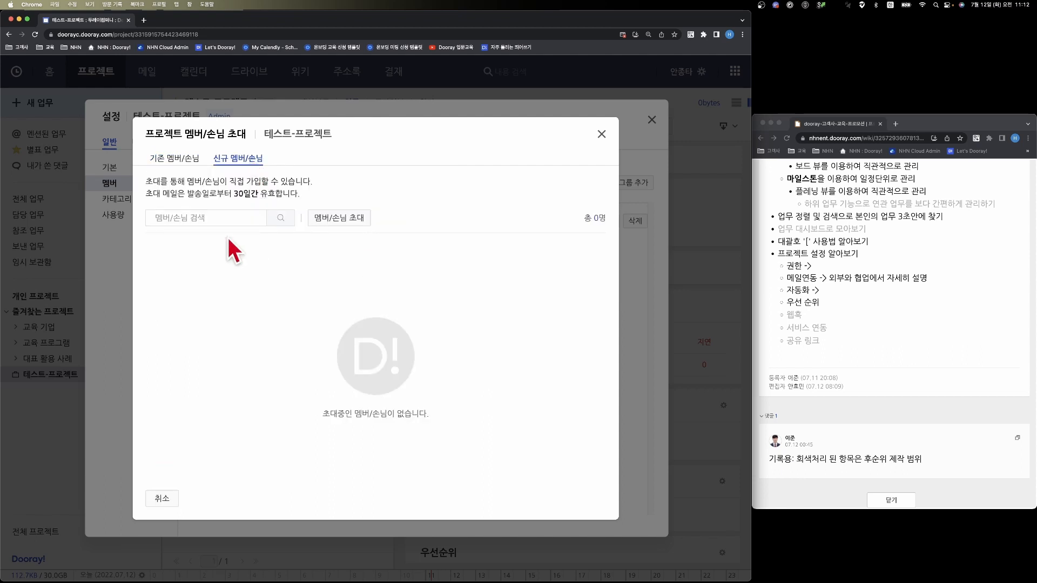
click(339, 222)
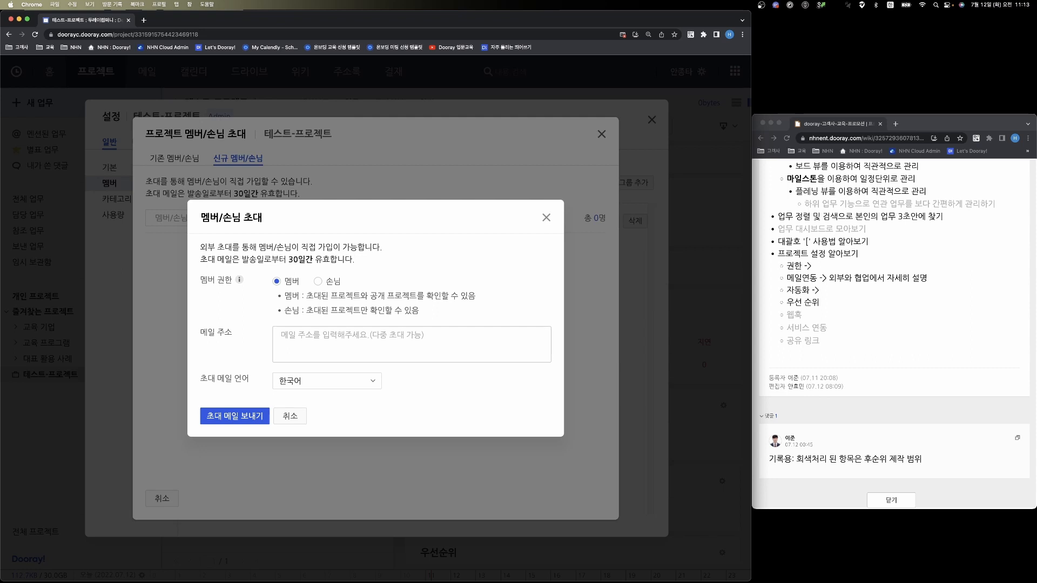
- Set the invitation's permission to 손님 and enter the e-mail addresses of two guests
click(318, 282)
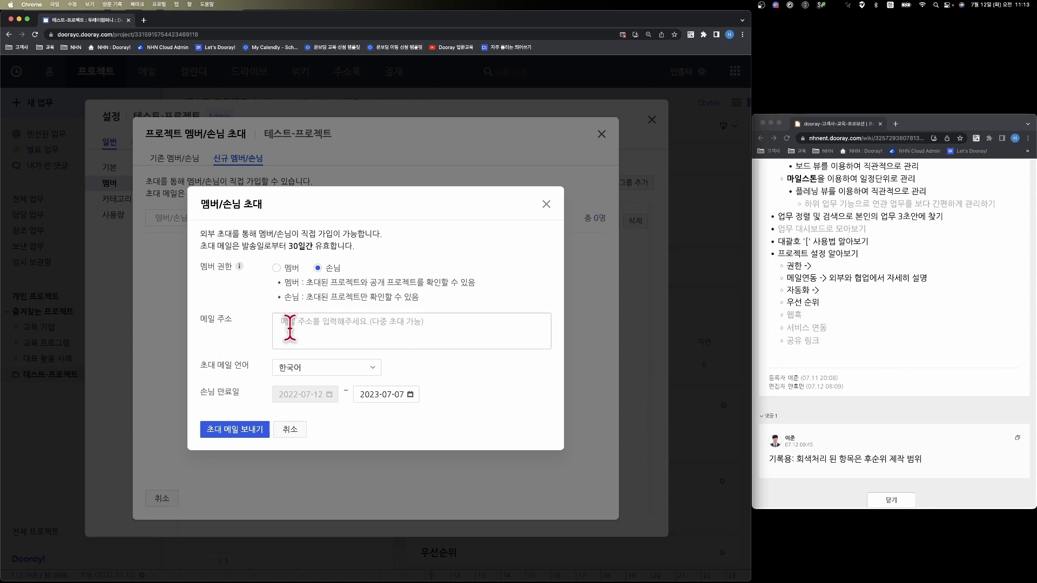
click(345, 334)
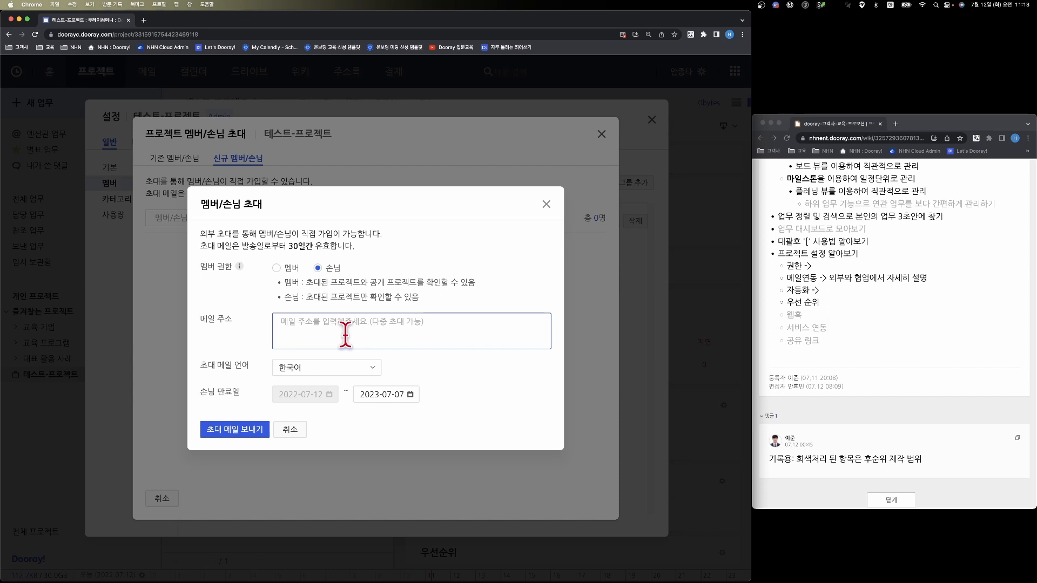
text(111@nhn.com 222@)
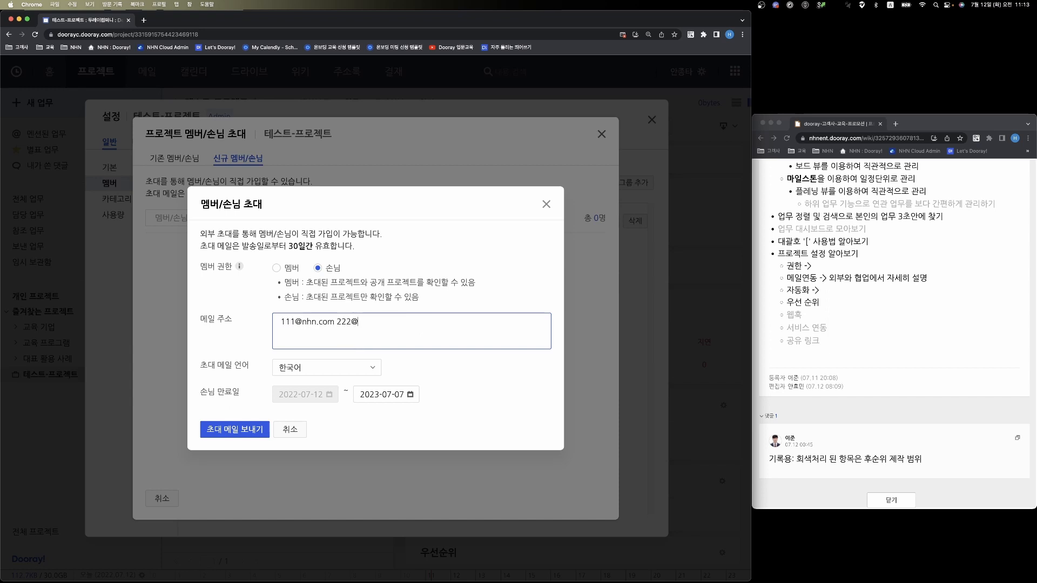
text(nhn.com)
- Try English as the invitation mail language and set it back to 한국어
click(337, 370)
click(327, 409)
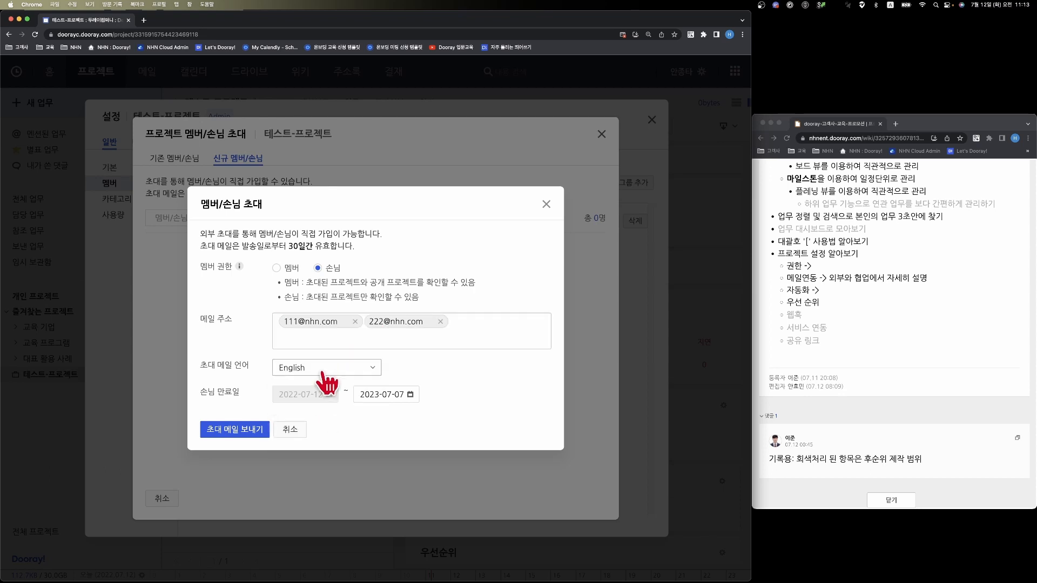
click(321, 369)
click(315, 387)
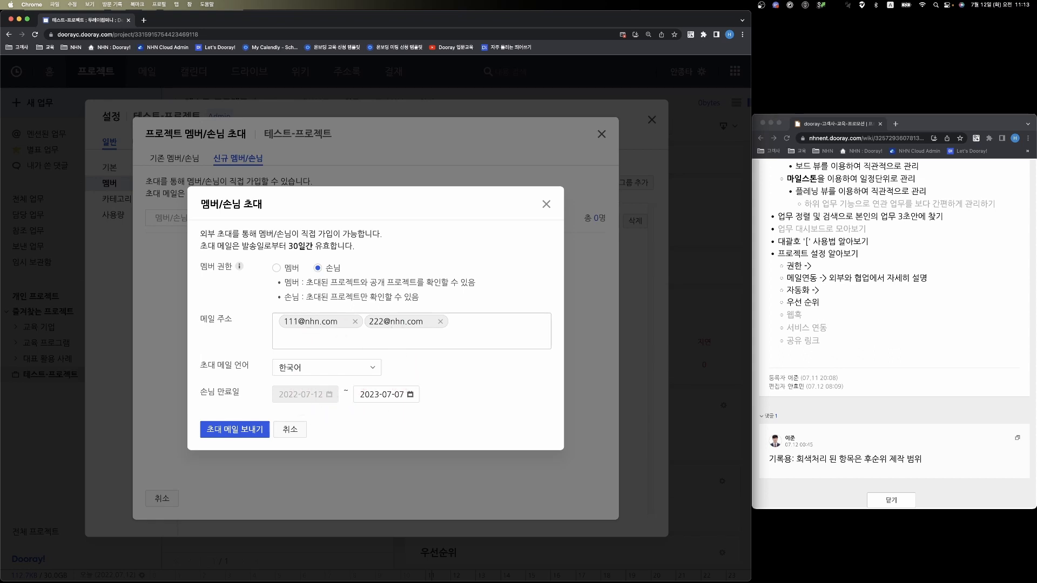
- Set the guest expiry date to 2023-05-24 and send the invitation mails
click(378, 394)
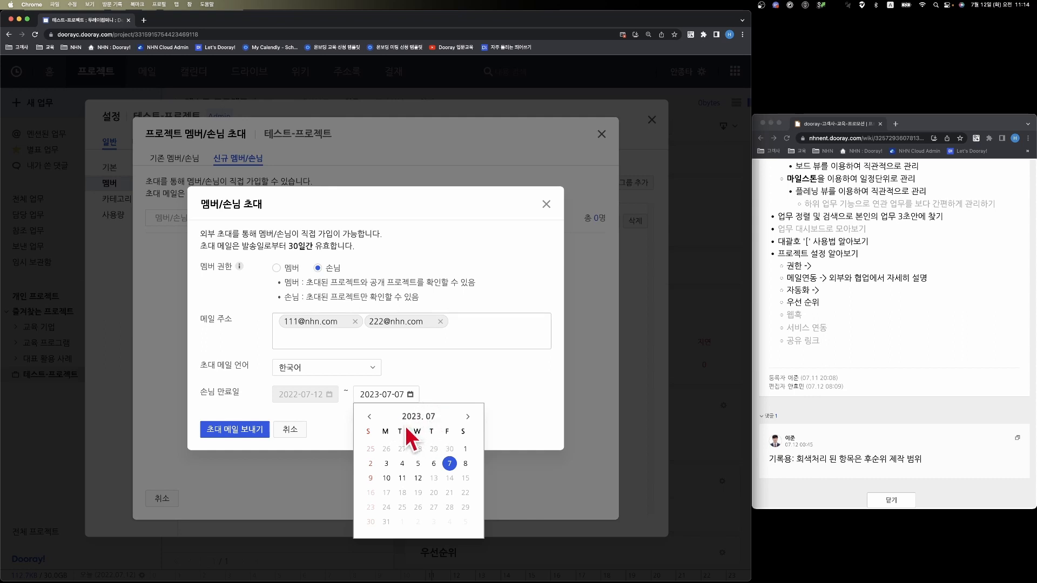
click(369, 416)
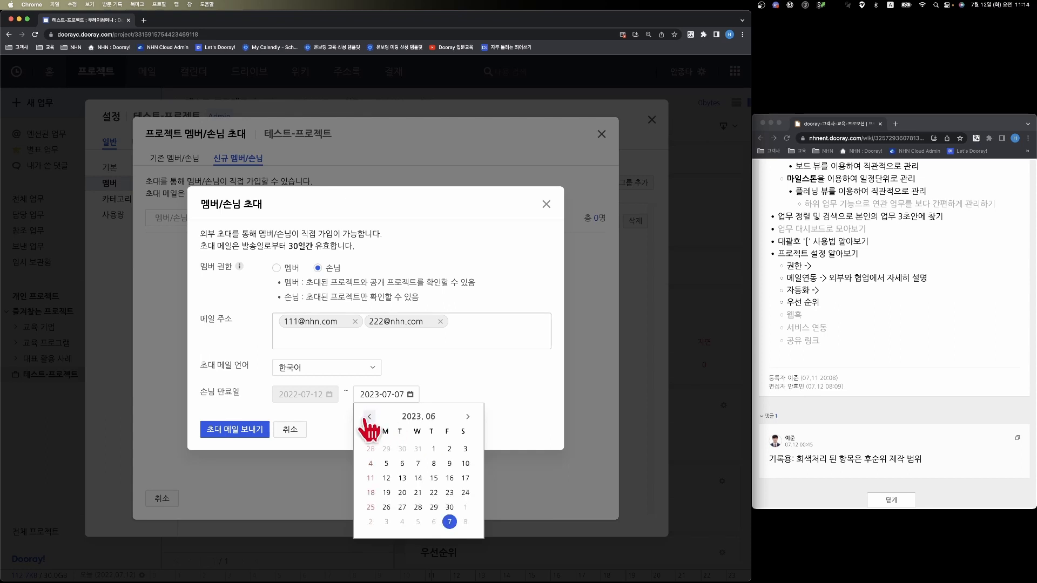
click(370, 416)
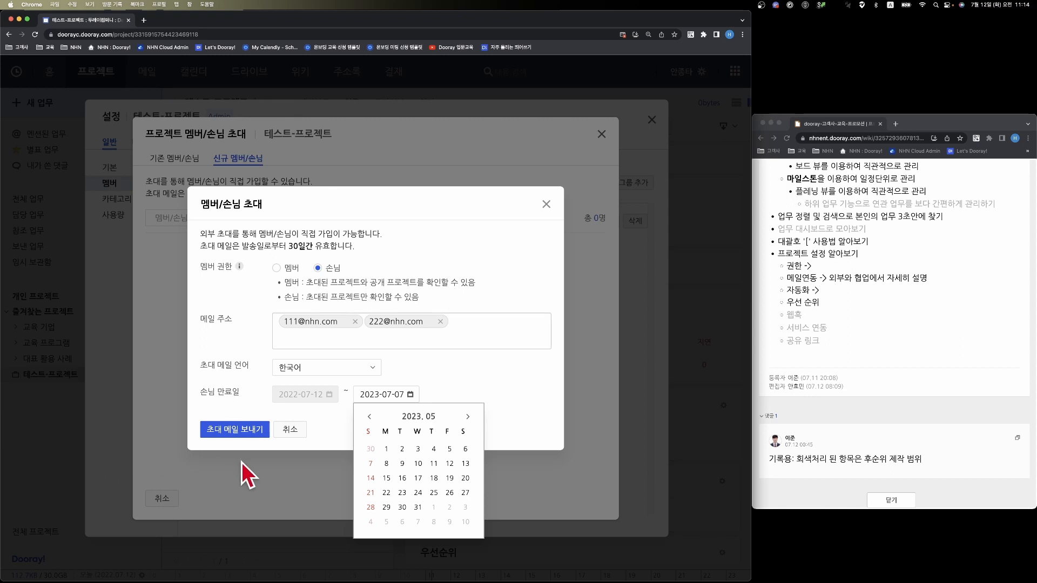
click(418, 492)
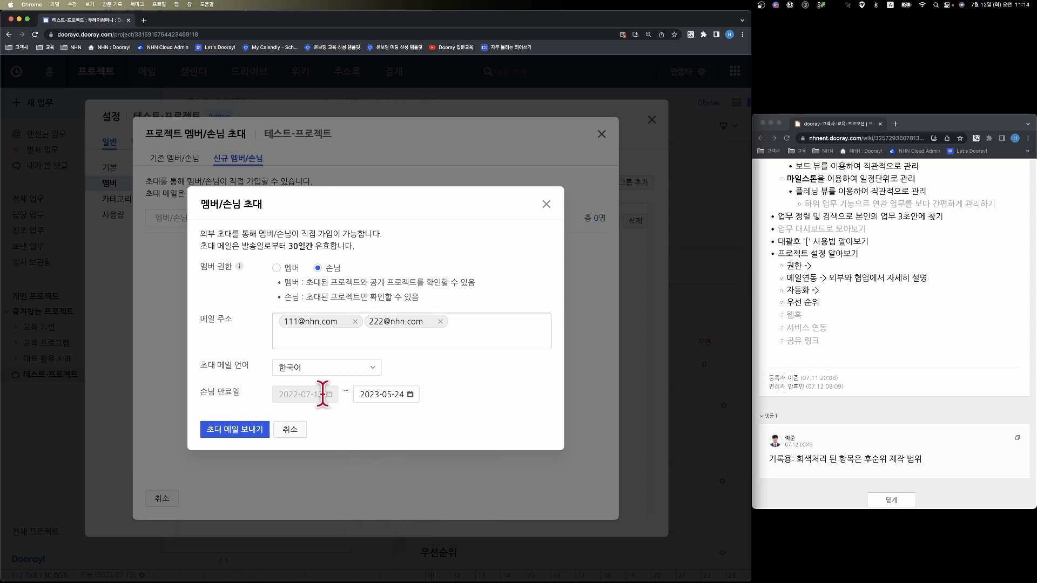
click(223, 431)
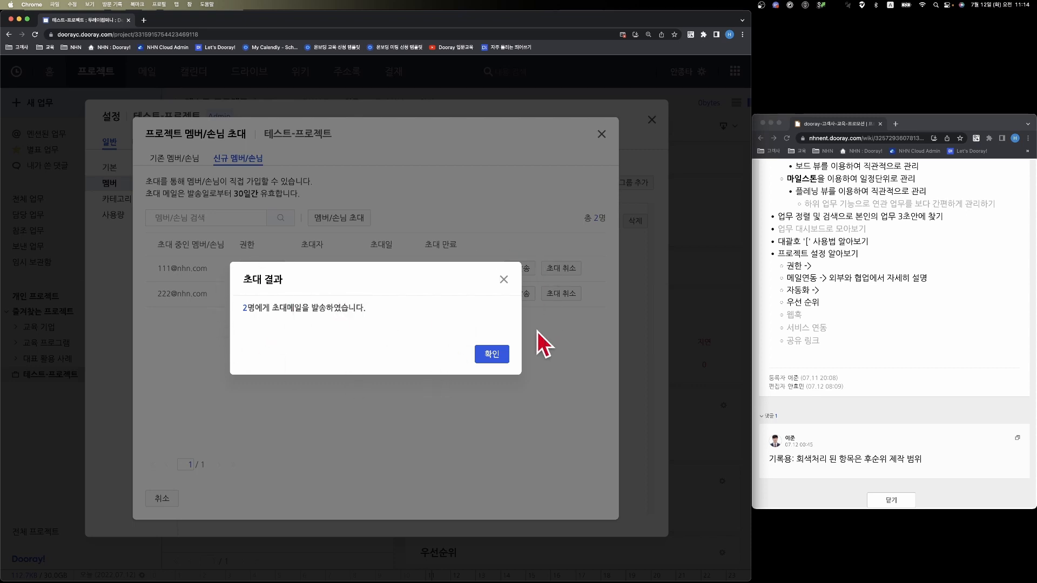
click(494, 355)
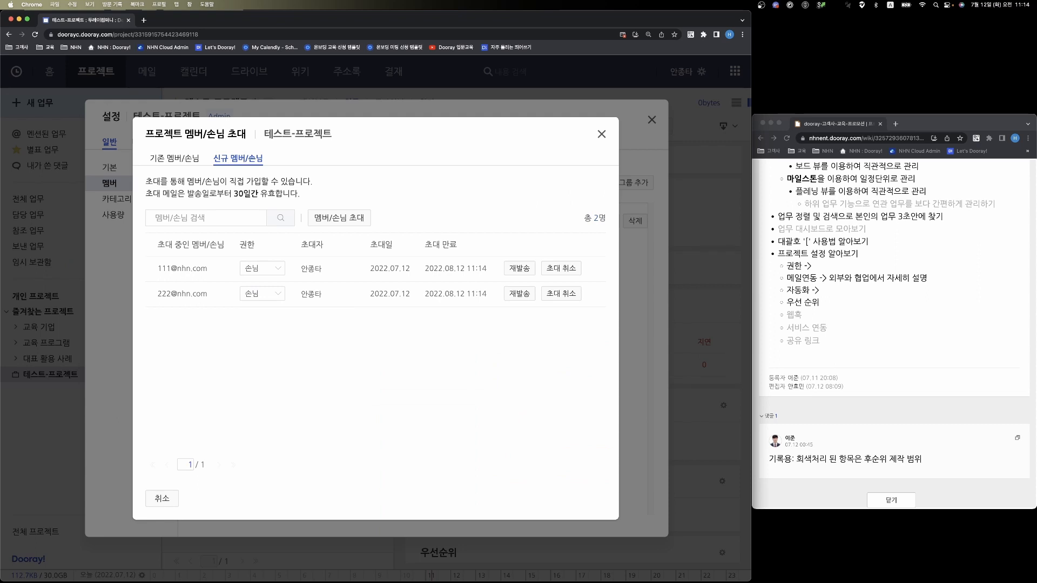
- Switch to Preview to examine the screenshot of the Dooray! invitation mail, and close it
key(super+Tab)
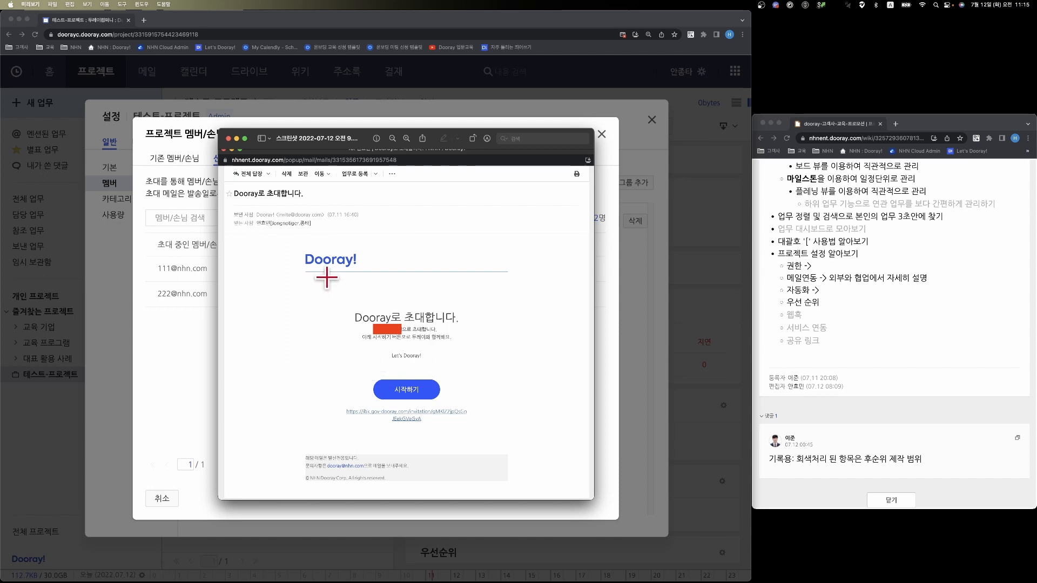
click(228, 138)
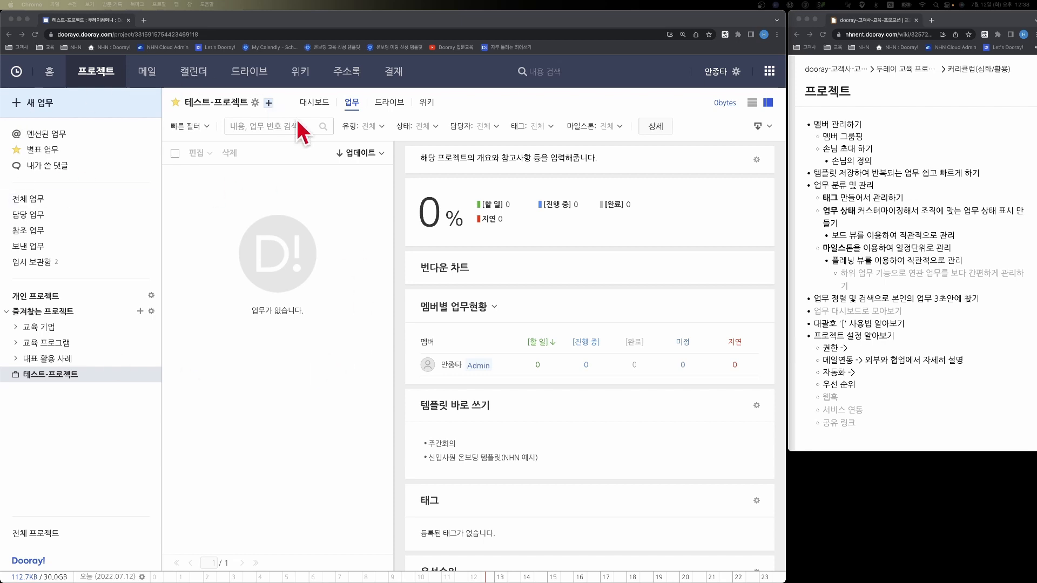
click(62, 363)
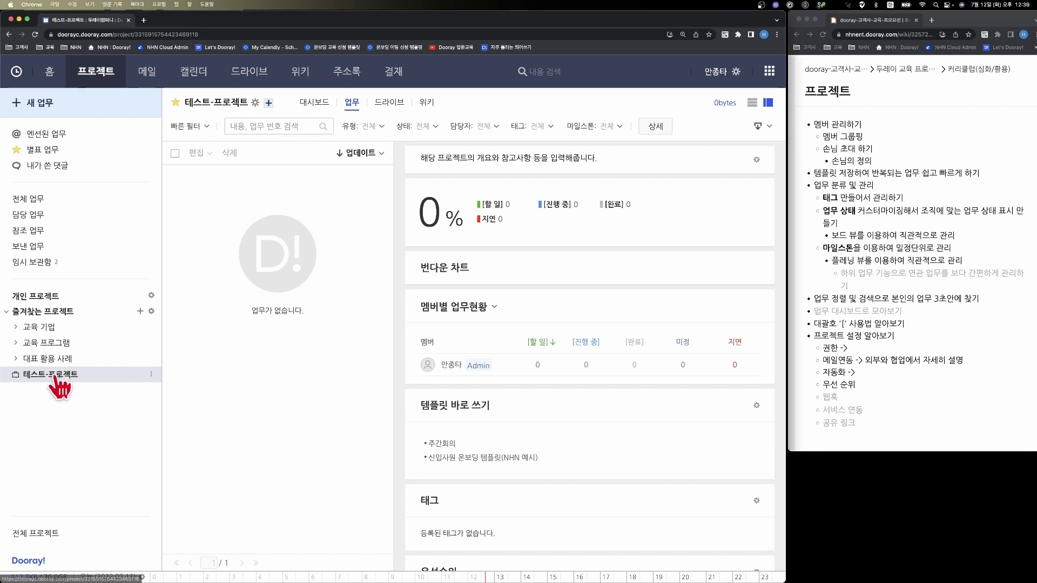
- Start a new task template in the 테스트-프로젝트 project's settings and name it "주간회의 양식"
click(56, 381)
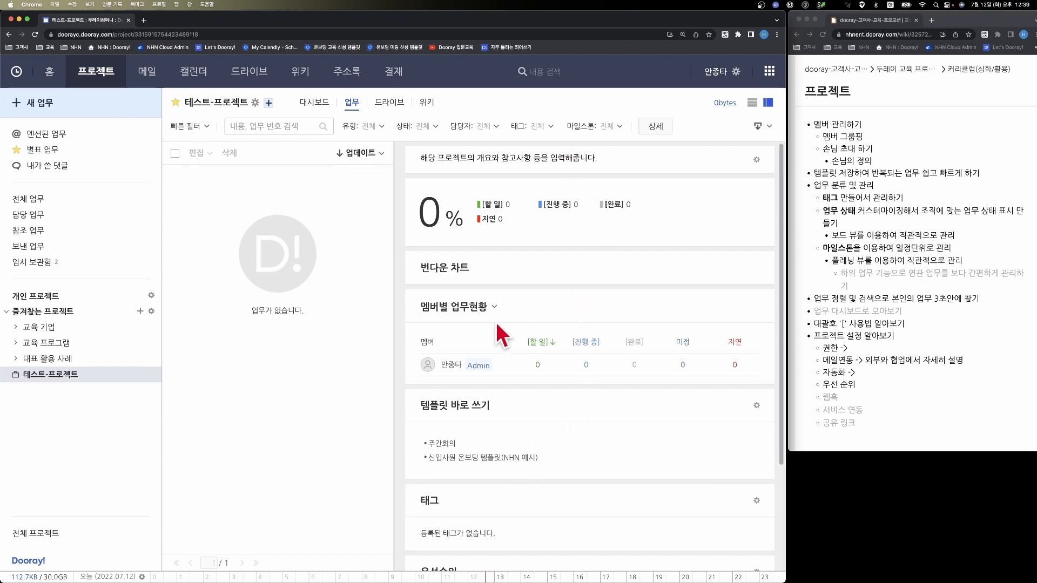
scroll(560, 254, down, 1)
scroll(561, 254, down, 3)
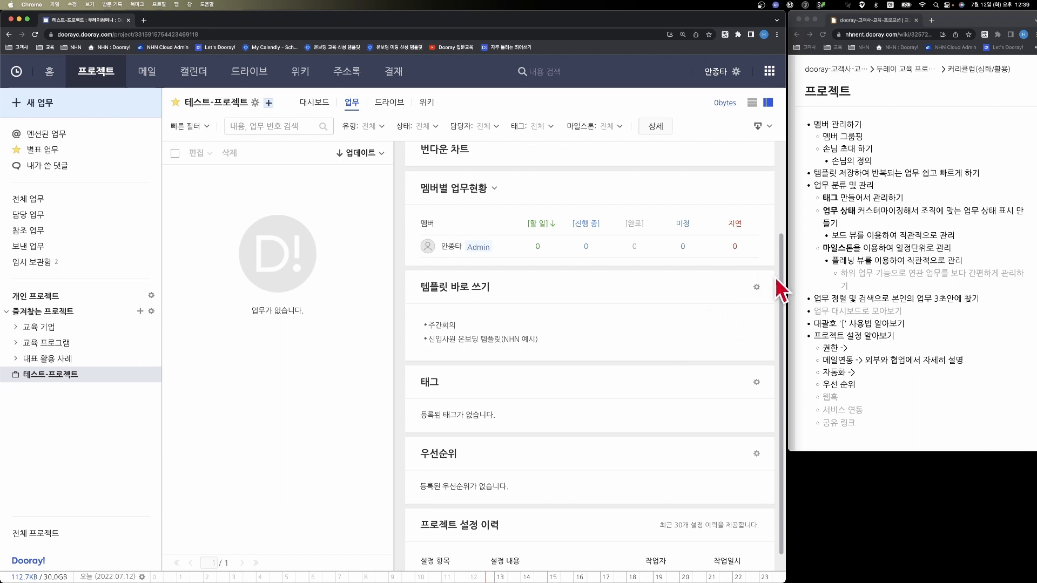
click(756, 287)
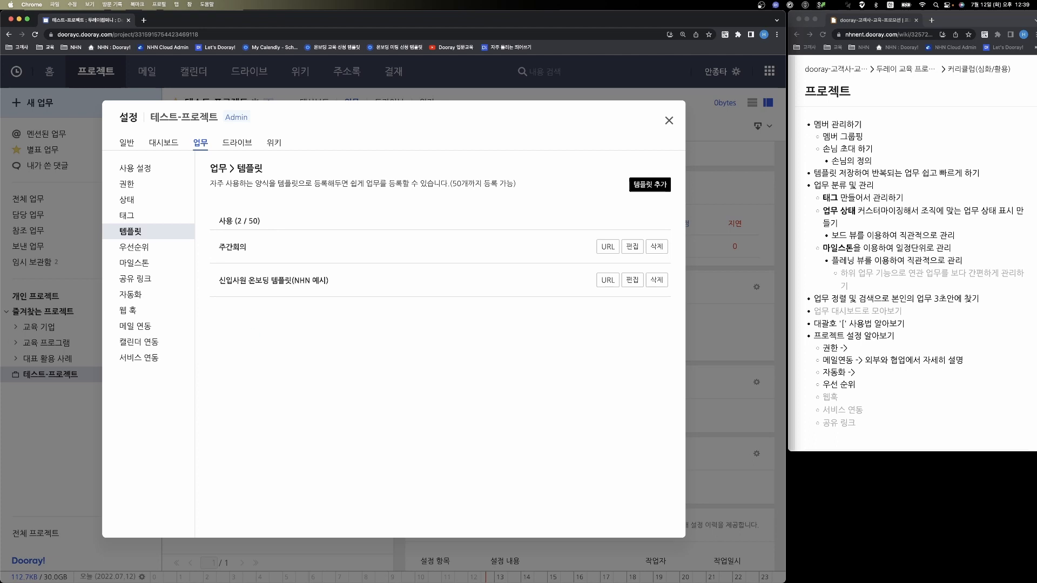
click(661, 187)
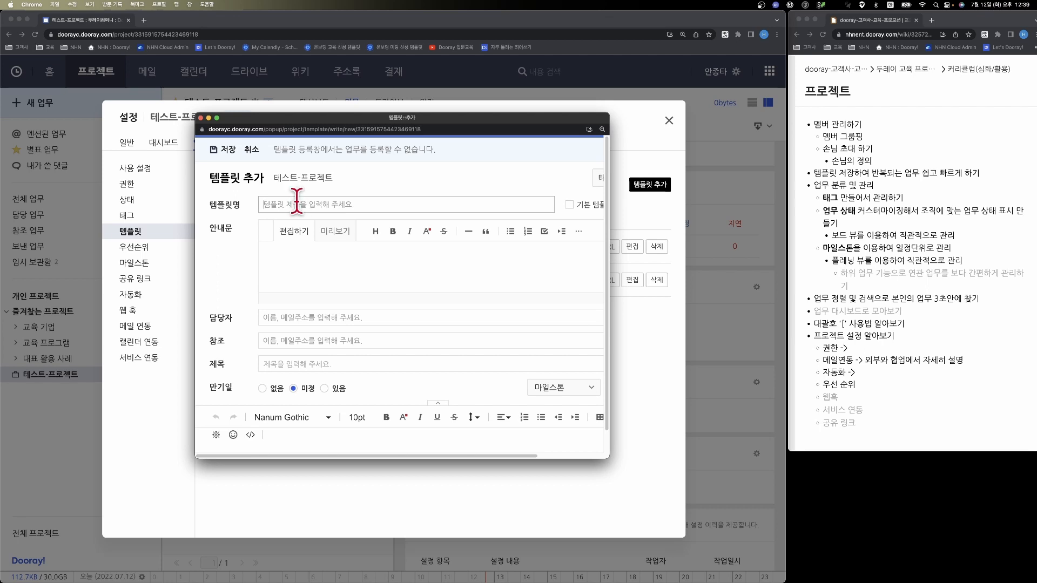
text(줘)
text(간회의 양식)
- Enter "안내문 / 공지 사항 입력해주세요" as the template's guidance text (안내문)
click(335, 249)
click(335, 253)
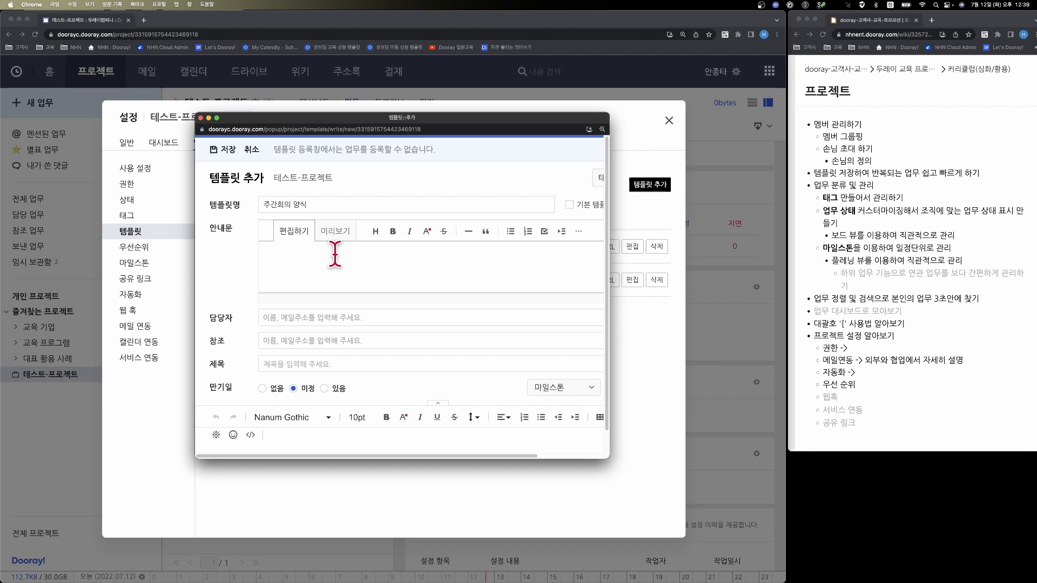
text(안내문 / 공지 사항 입력해주세요)
- Set the template's assignee to the group 테스트-프로젝트/all and add the project admin as 참조
scroll(318, 268, down, 1)
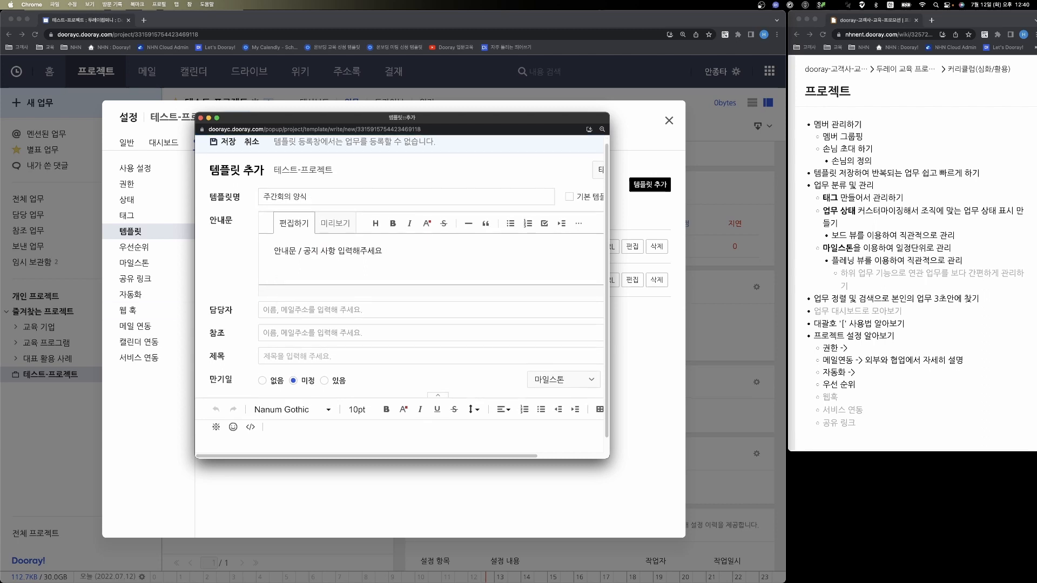
click(305, 309)
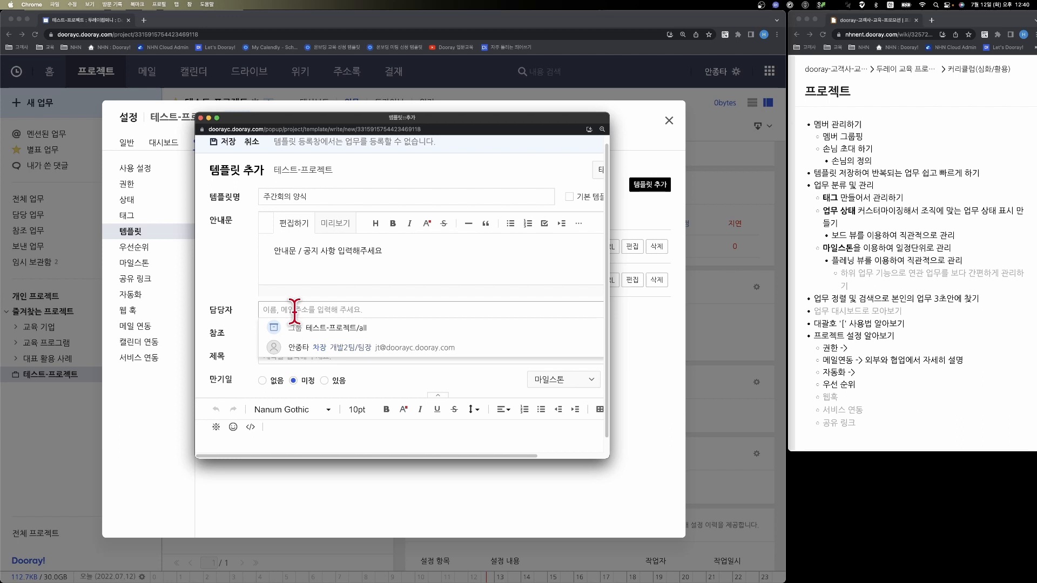
click(251, 299)
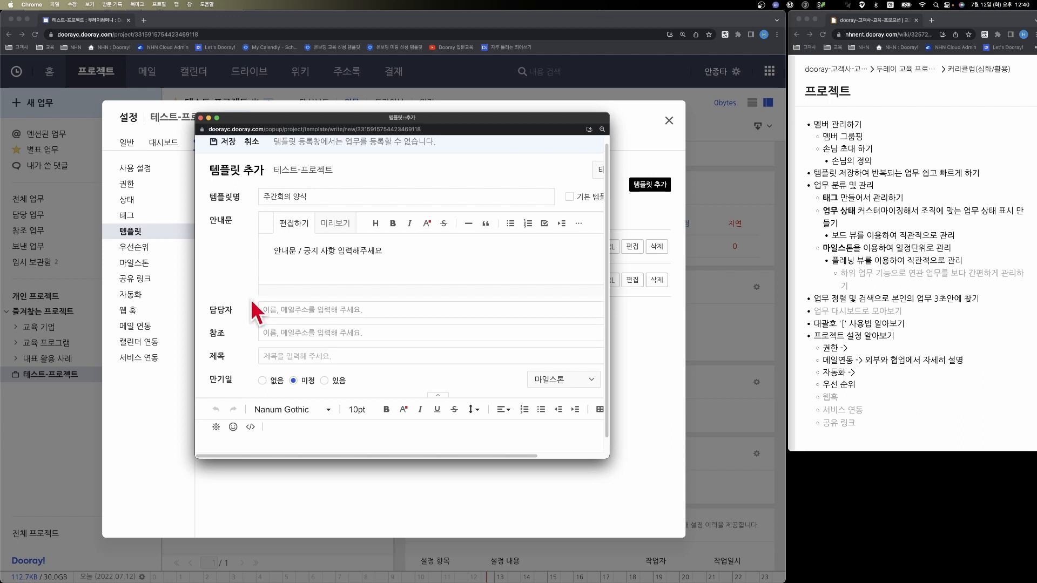
click(291, 312)
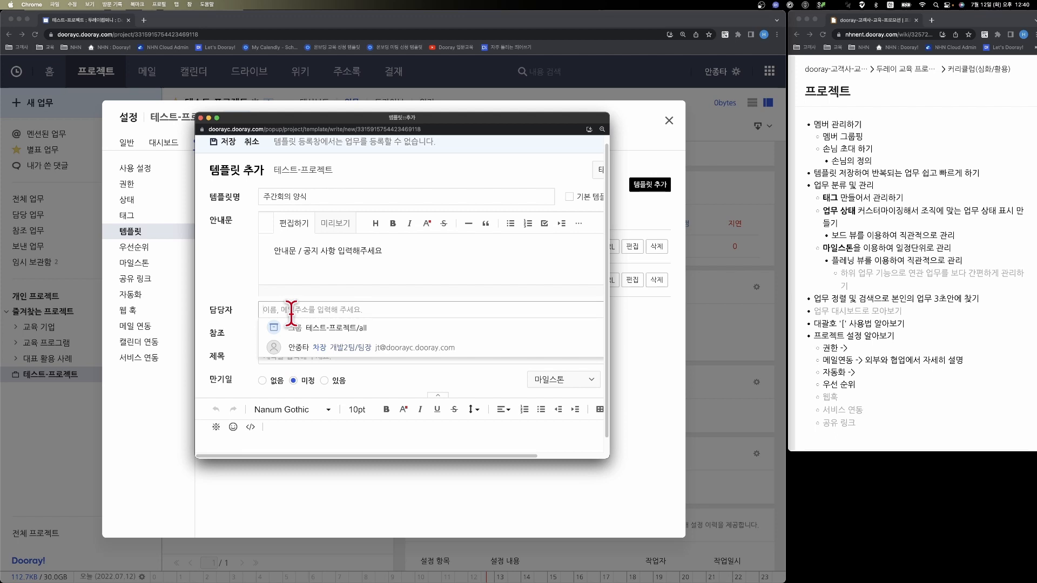
text(@)
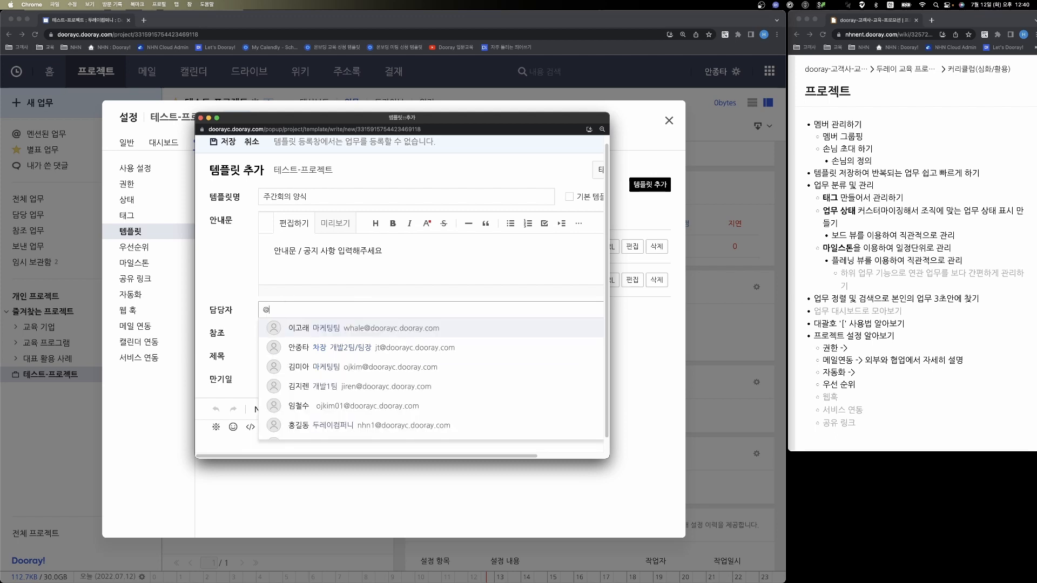
key(BackSpace)
click(321, 333)
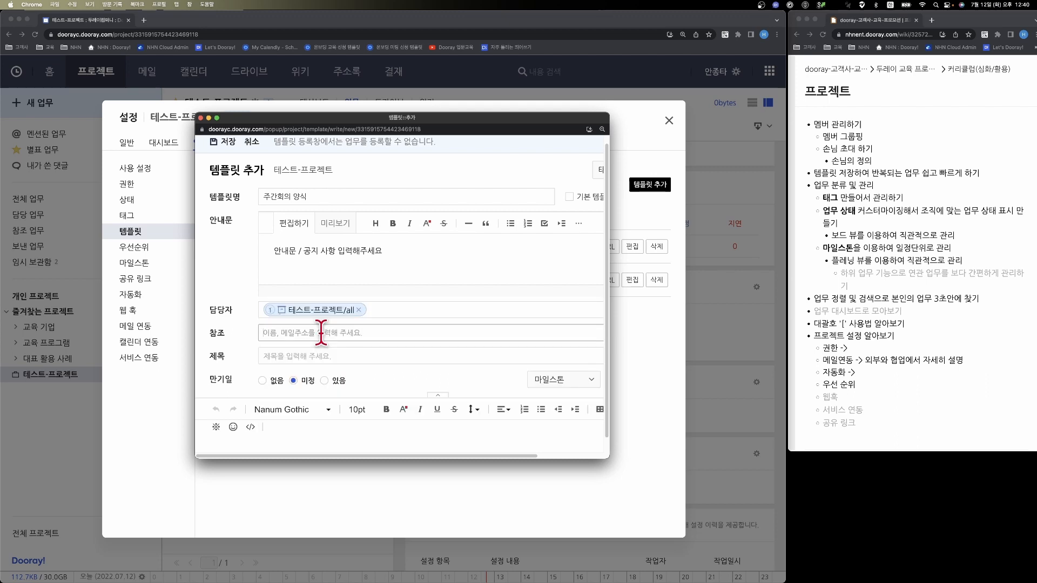
click(320, 333)
click(314, 348)
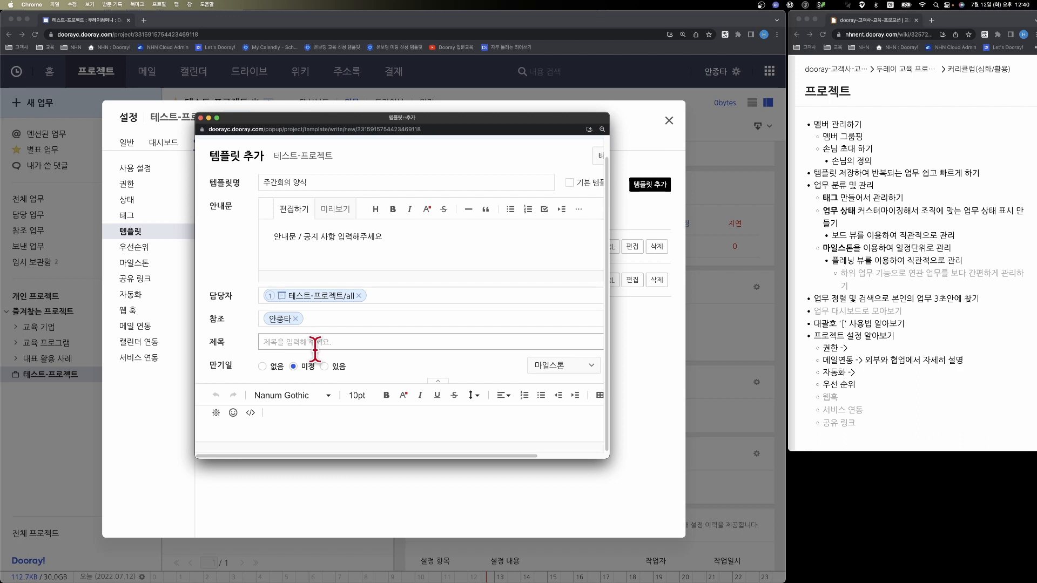
- Set the template's title to "주간회의 :2022년 12월 1일" and give it a due date of 2022-07-13, 12시
click(312, 346)
text(주간회의 :2022년 12월 1일)
click(262, 366)
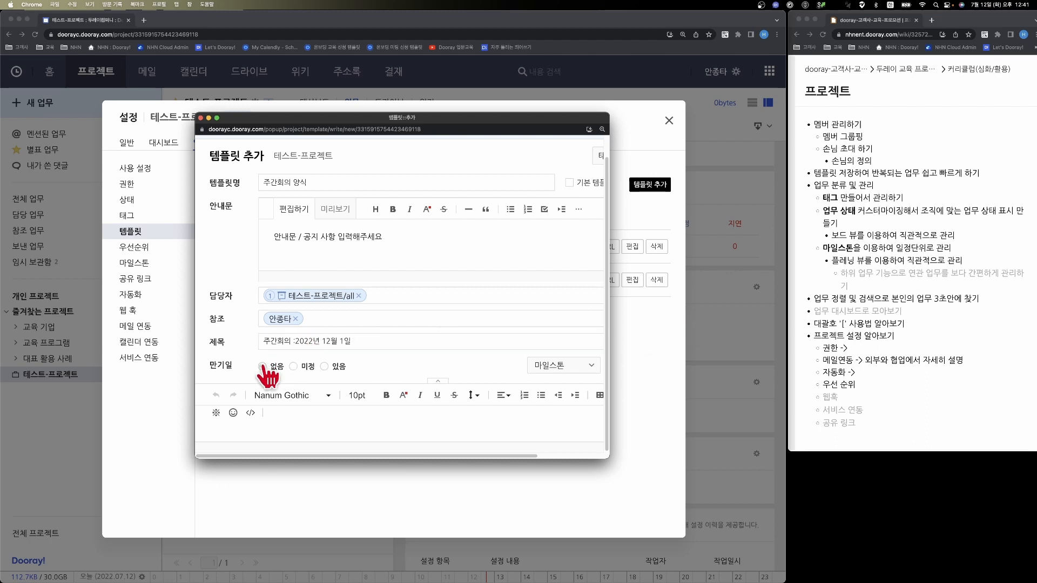
click(293, 366)
click(324, 367)
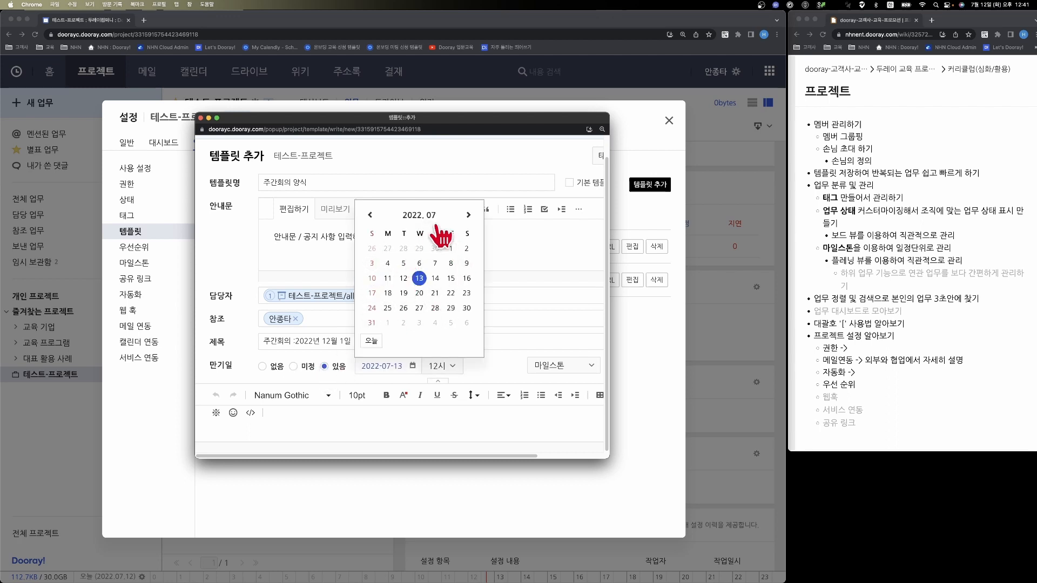
click(476, 369)
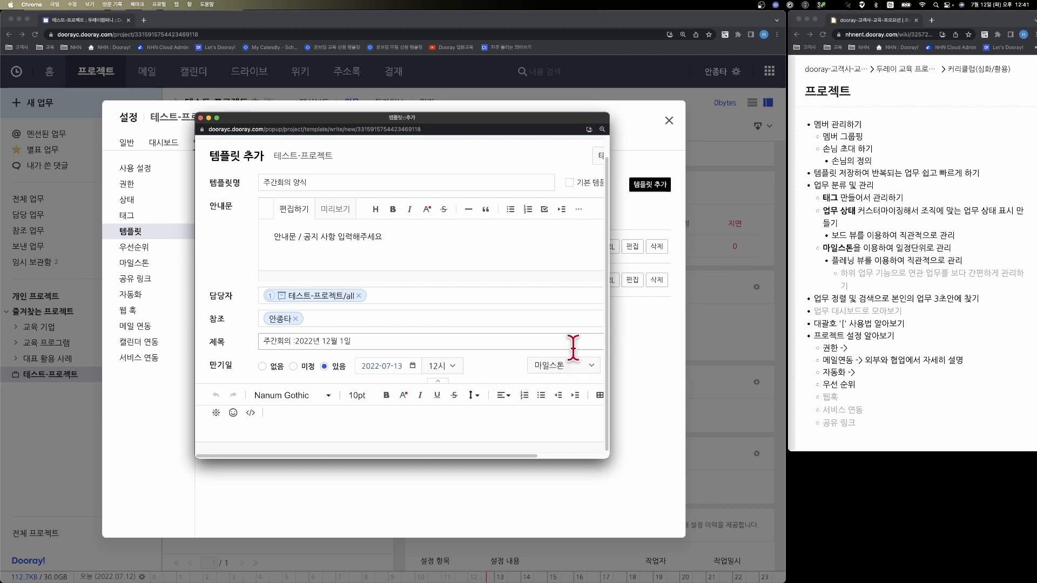
- Widen the template window and look at the tag choices without selecting one
drag(612, 346, 737, 346)
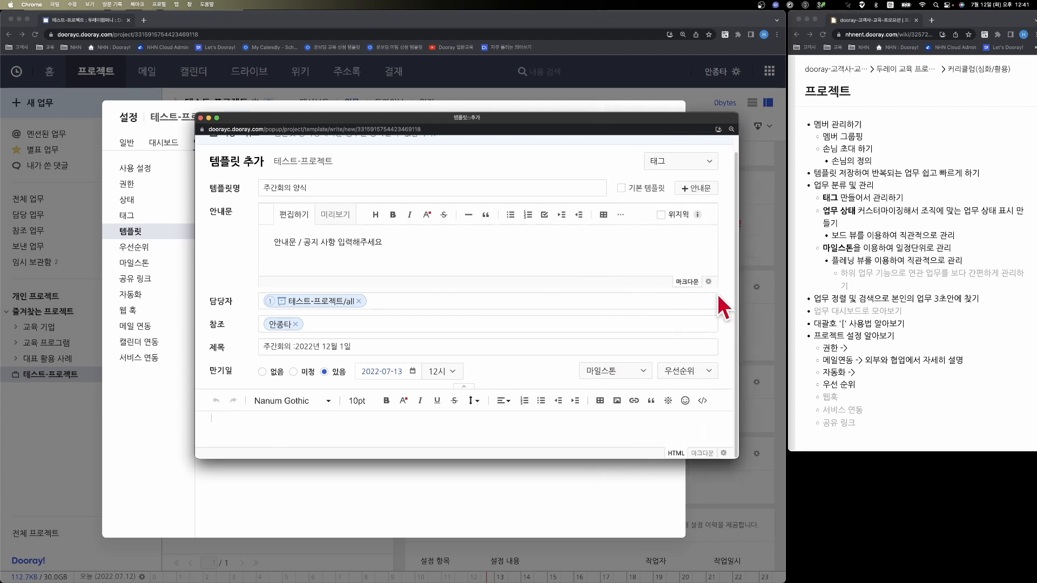
click(701, 165)
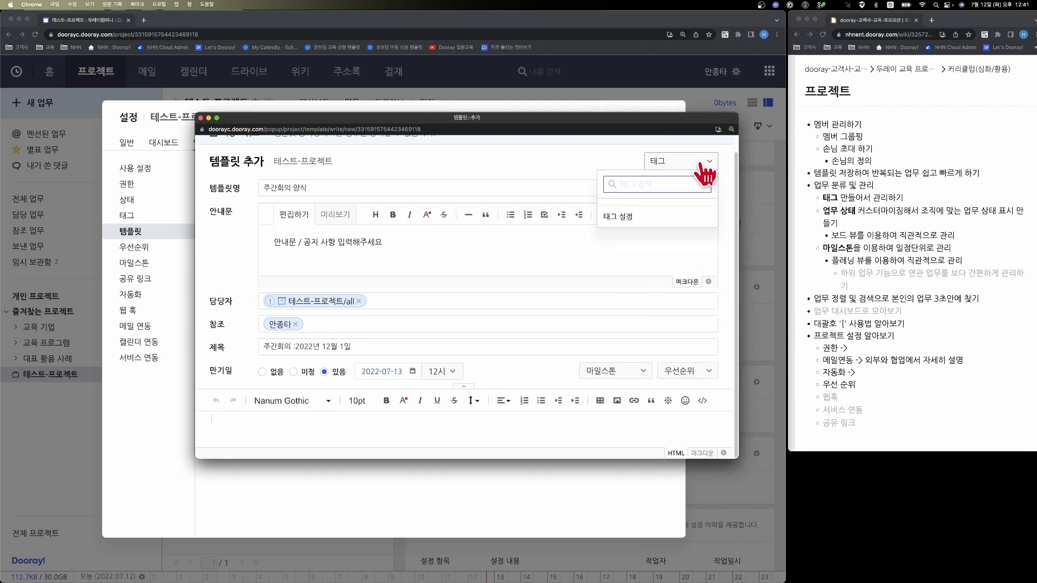
click(490, 250)
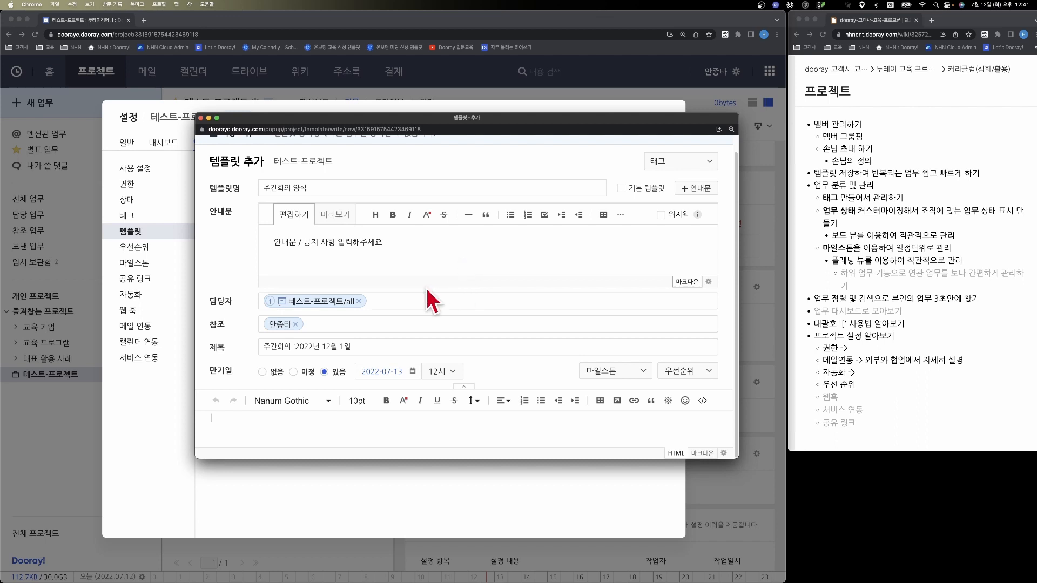
- Mark the template as 기본 템플릿 and save it with the body text "자주쓰는 양식들을 입력해주시면 좋을 것 같습니다."
scroll(432, 300, up, 1)
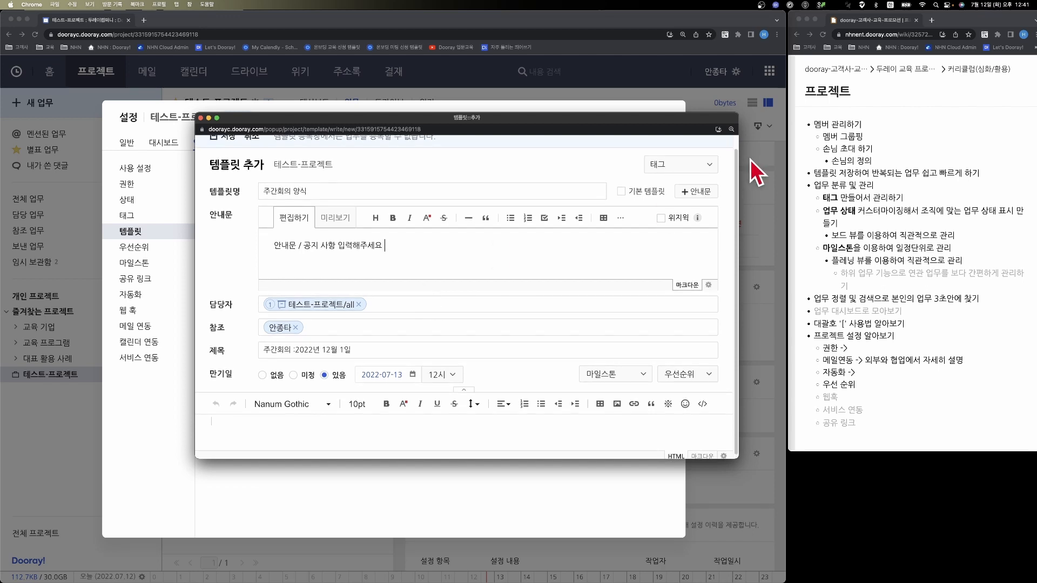
click(621, 191)
scroll(483, 243, down, 1)
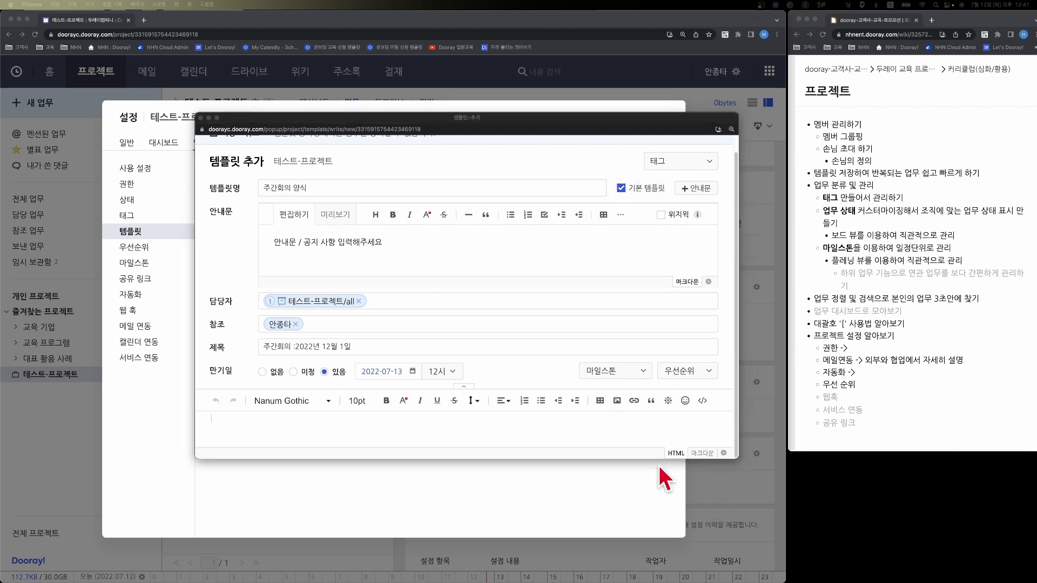
click(656, 458)
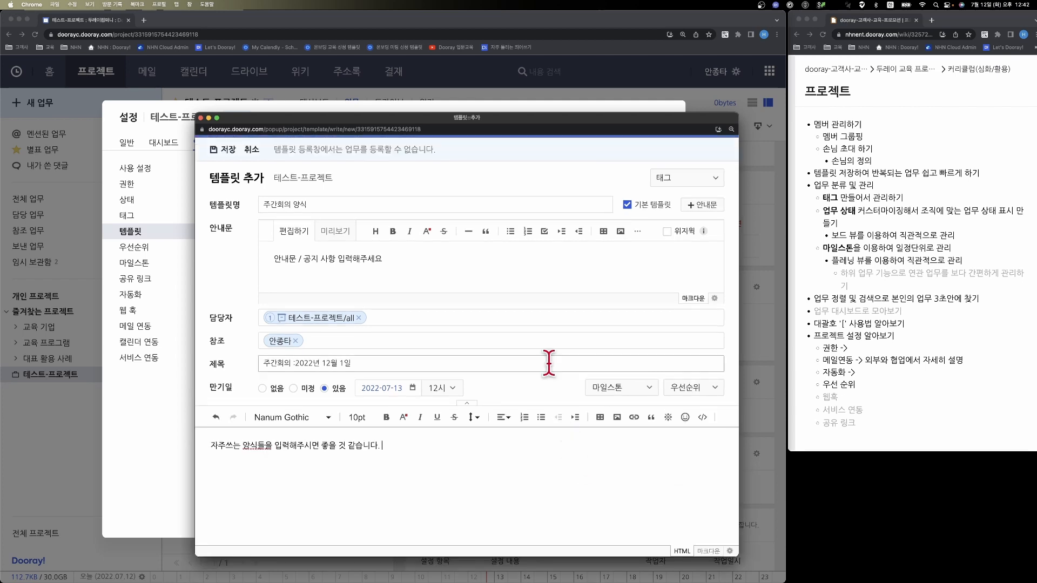
click(224, 151)
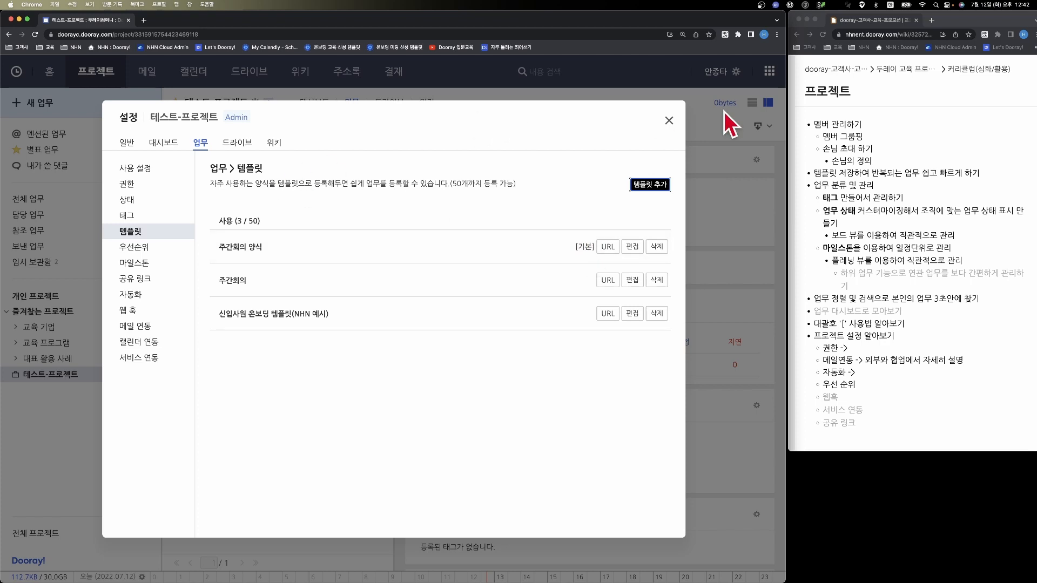
- Return to the refreshed project page and start a task from the 주간회의 양식 template, dismissing its guidance notice
click(668, 122)
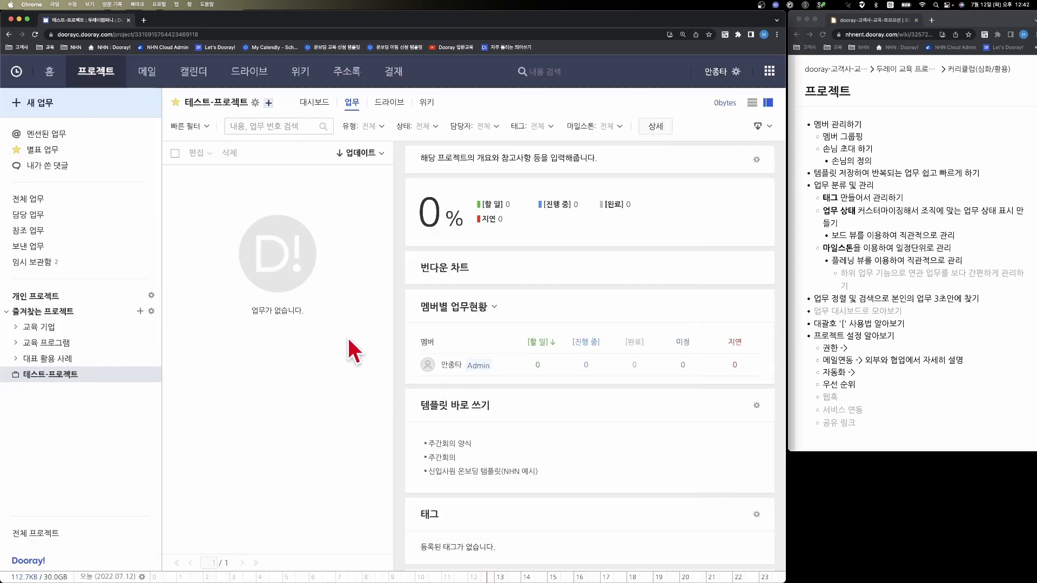
key(super+r)
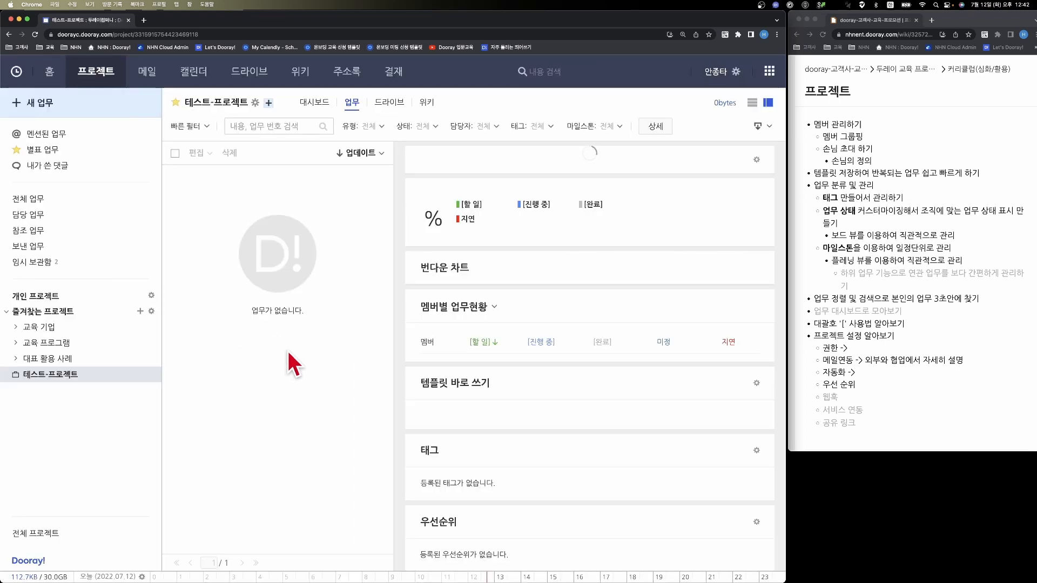
scroll(536, 337, down, 2)
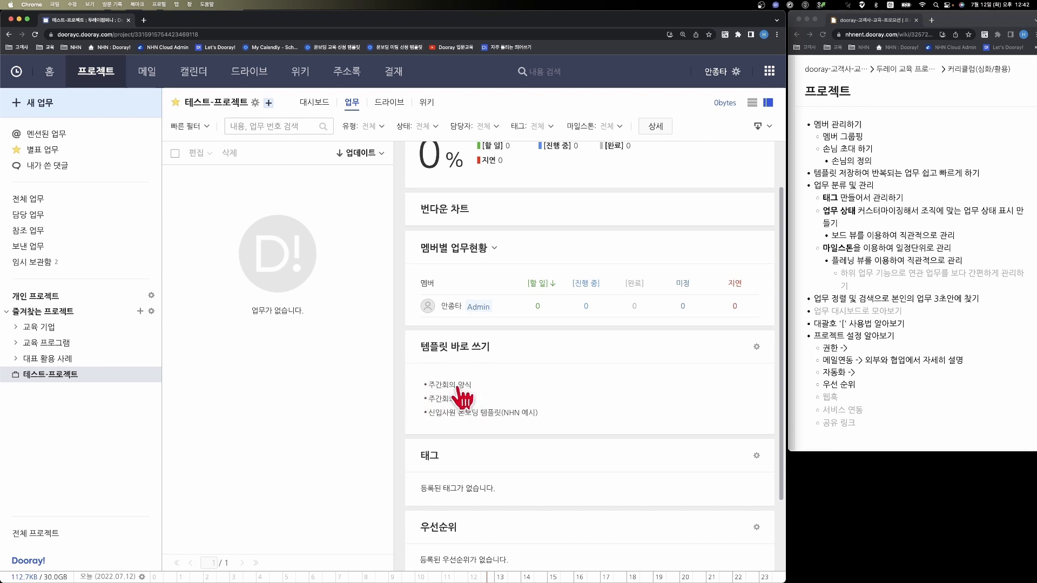
click(439, 385)
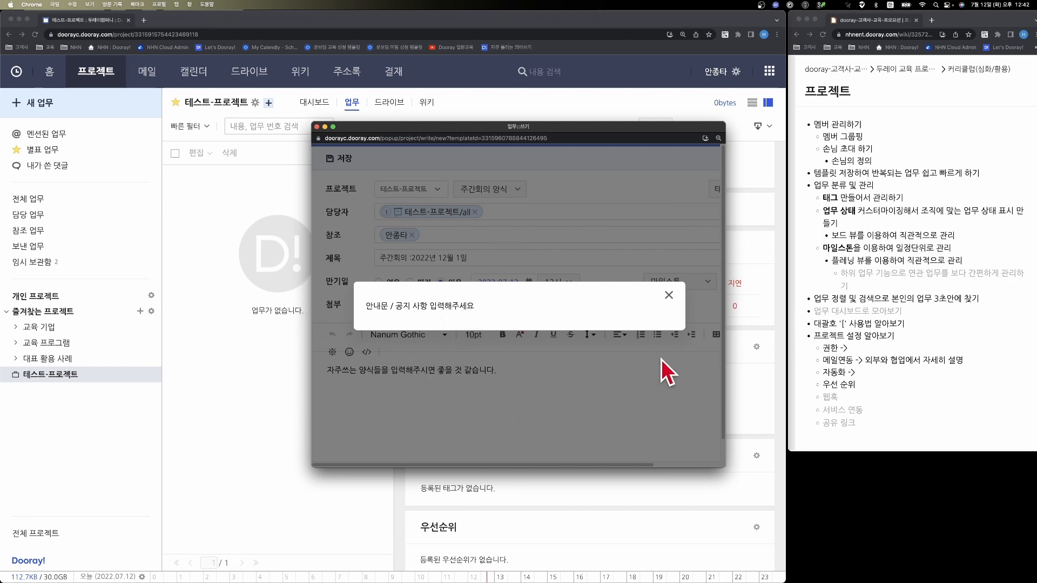
click(668, 296)
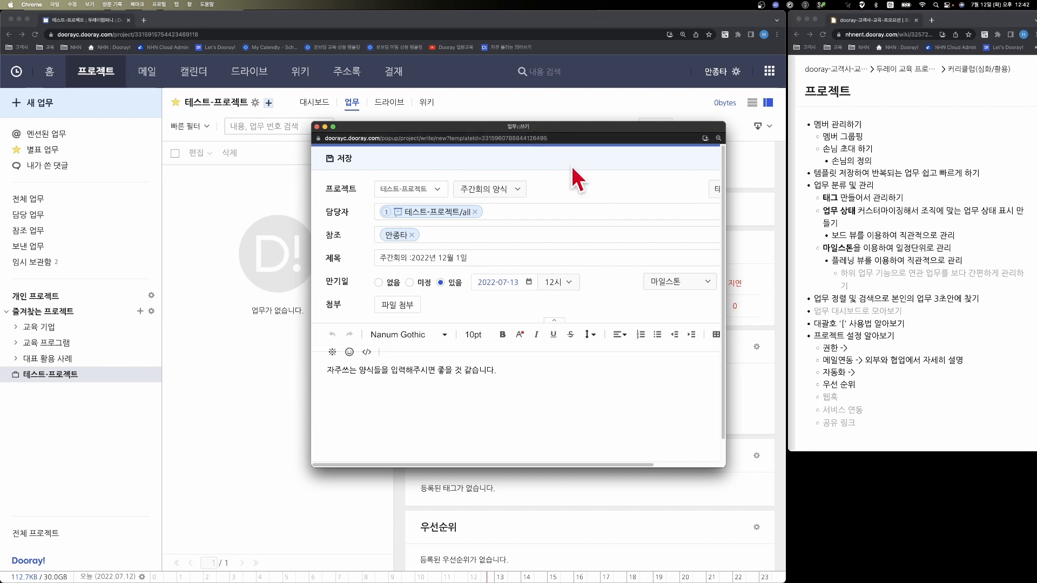
- Add the line "바뀌는 부분들만 입력해서 사용하시면 매우 빠르게 업무처리가 가능하십니다." below the existing text in the task body
click(479, 422)
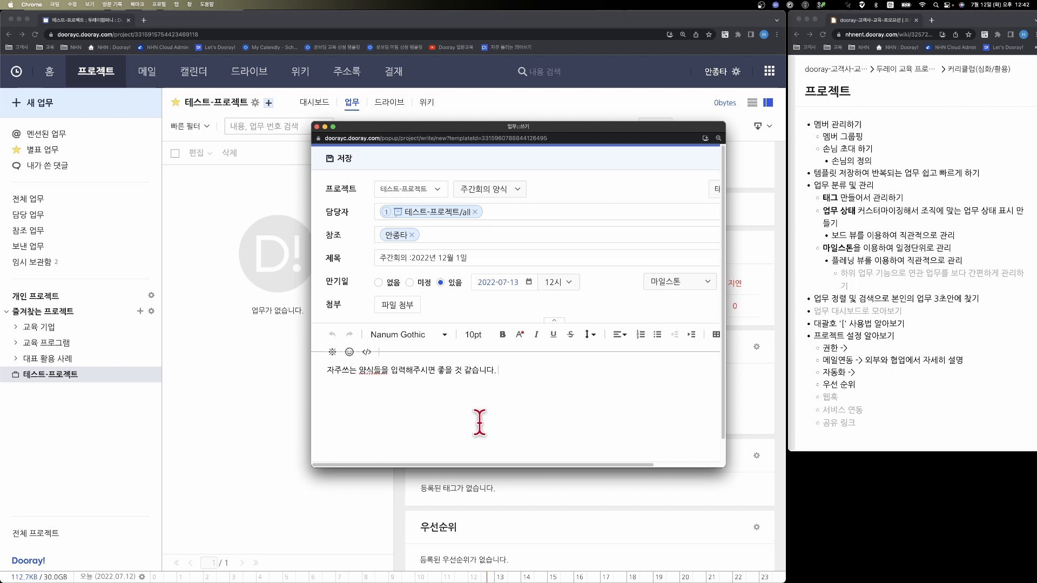
key(Return)
text(바뀌는)
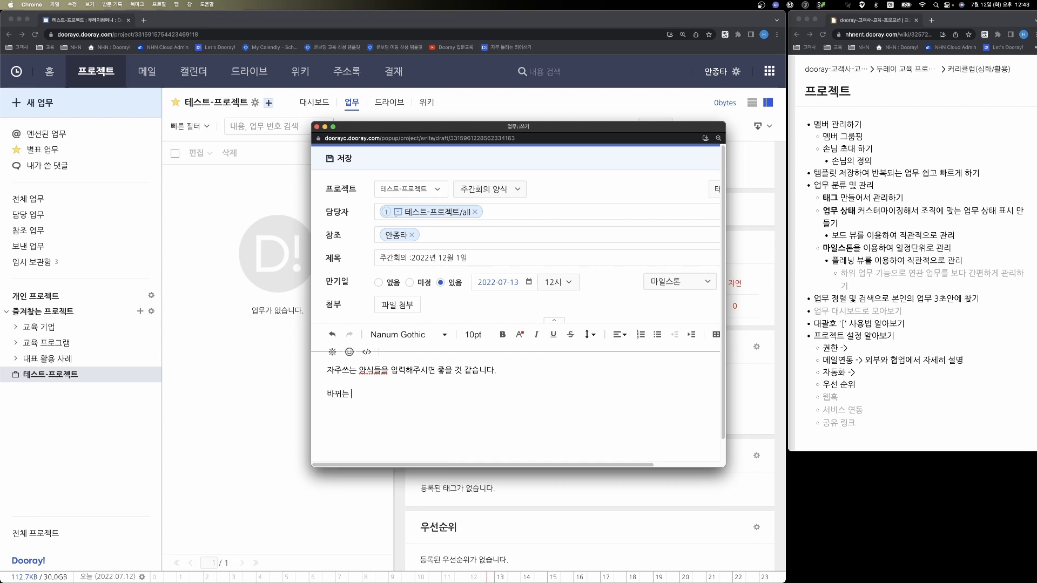
text( 부부들만 입력했)
text(서 사용하시)
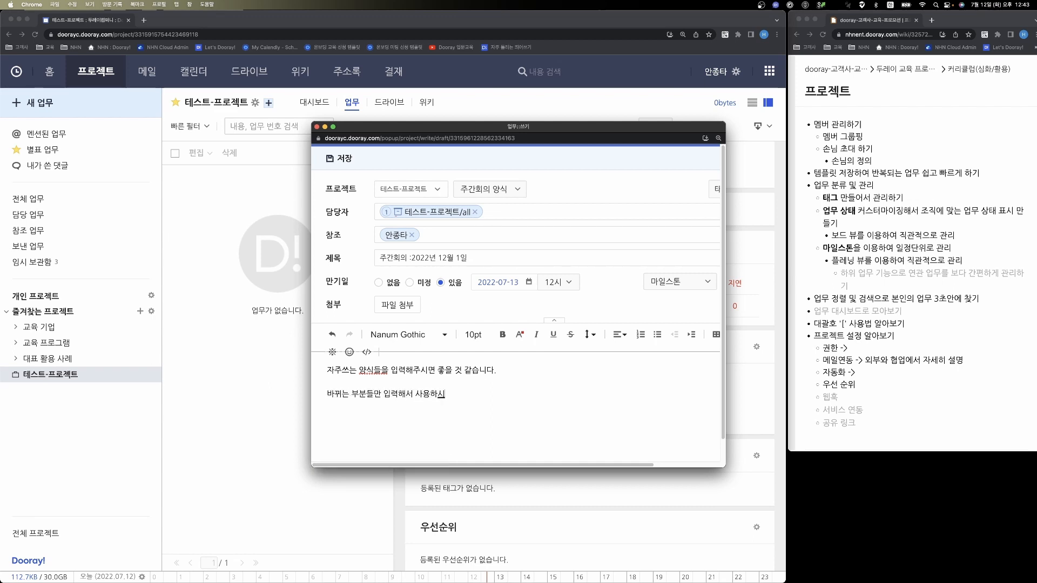
text(면 매우 빠르게)
text( 업무처리가 간으)
key(BackSpace)
key(BackSpace)
key(BackSpace)
key(BackSpace)
text(가능하십니다.)
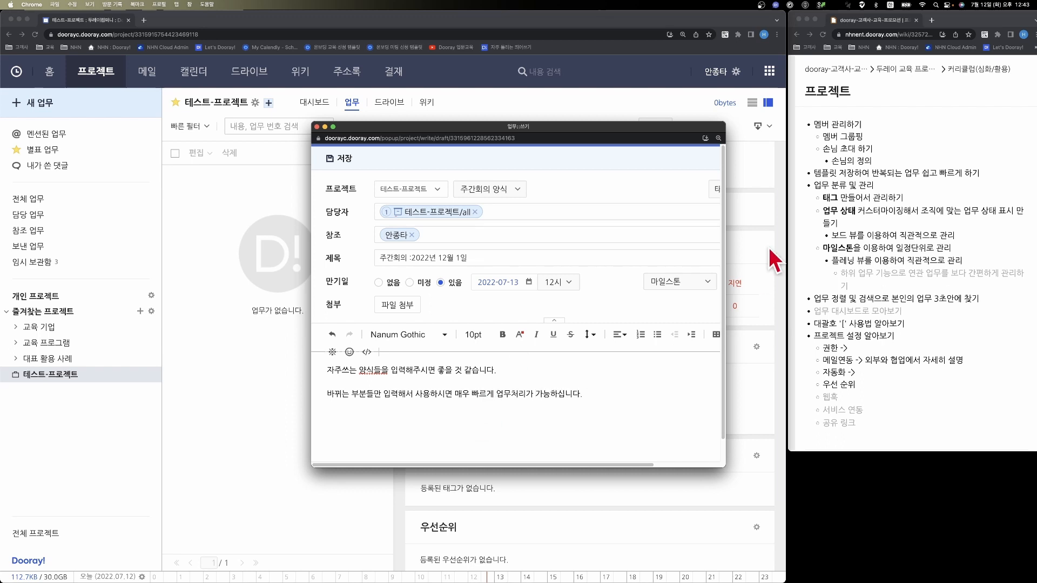
- Close the task draft and open the 영업-계약관리 project under 대표 활용 사례
click(317, 128)
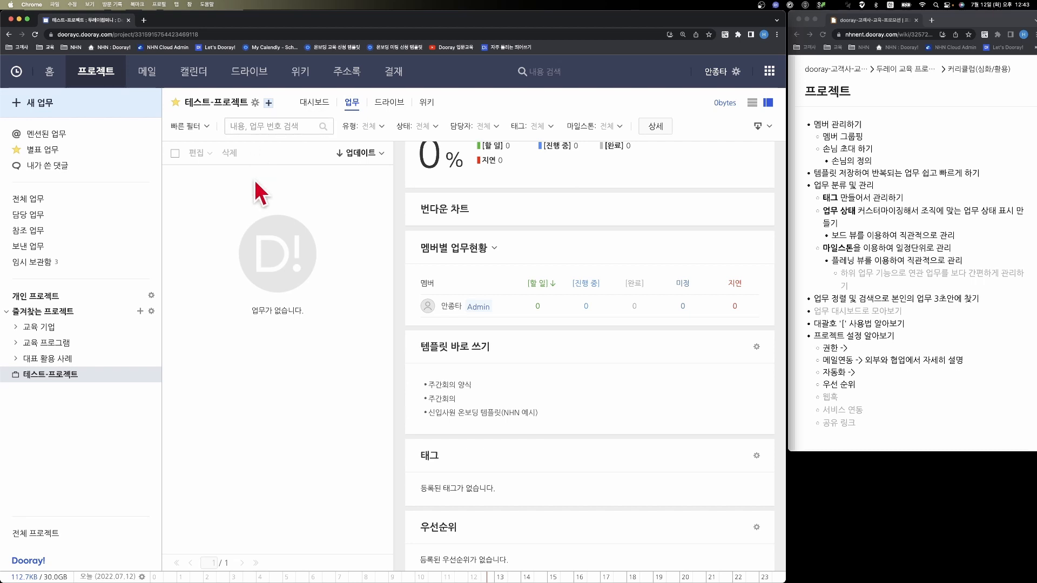
click(48, 358)
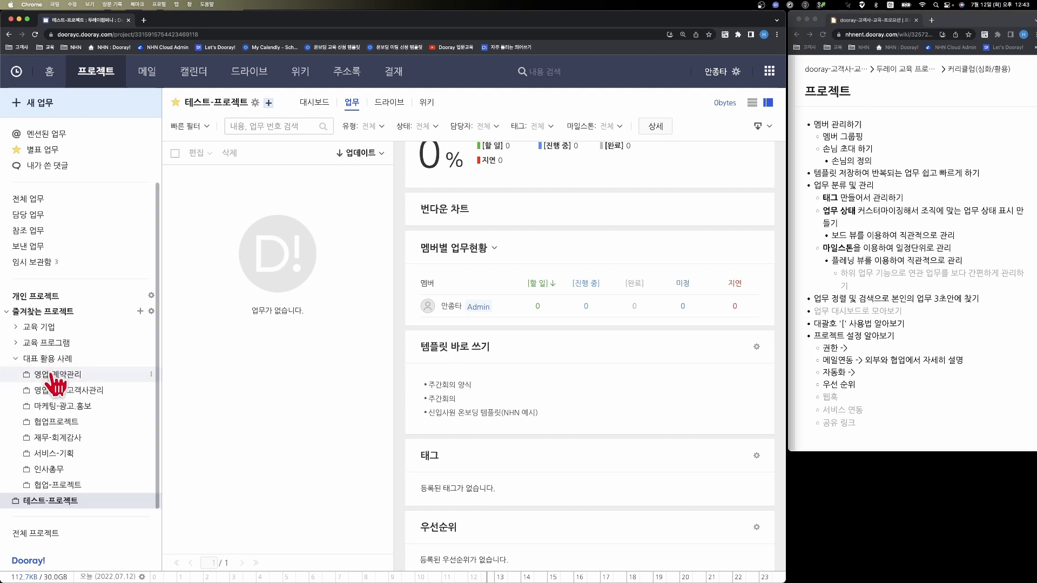
click(54, 374)
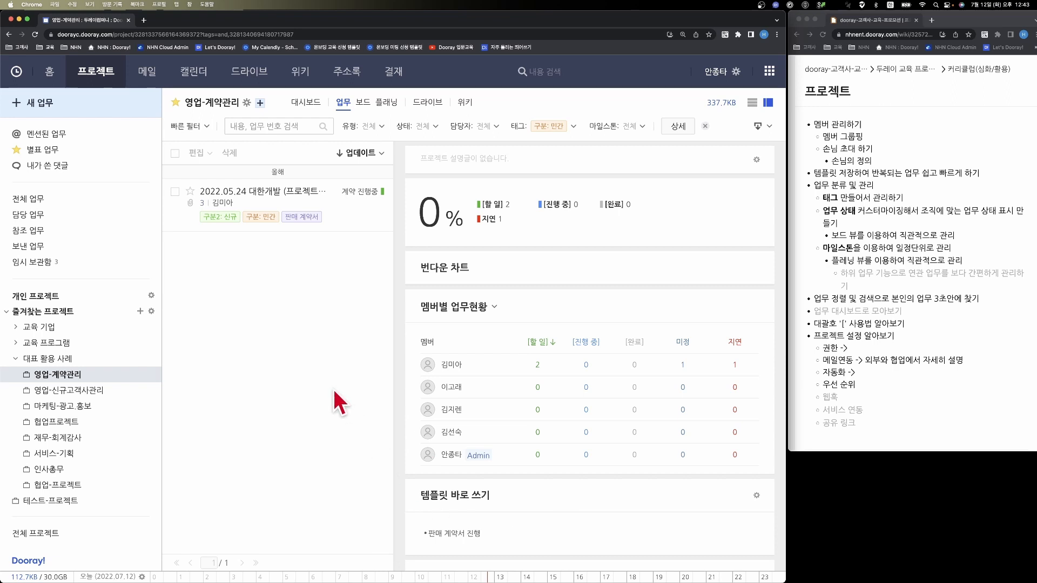
- Start and close a blank task draft in the 영업-계약관리 project, and open the 테스트-프로젝트 project
click(77, 113)
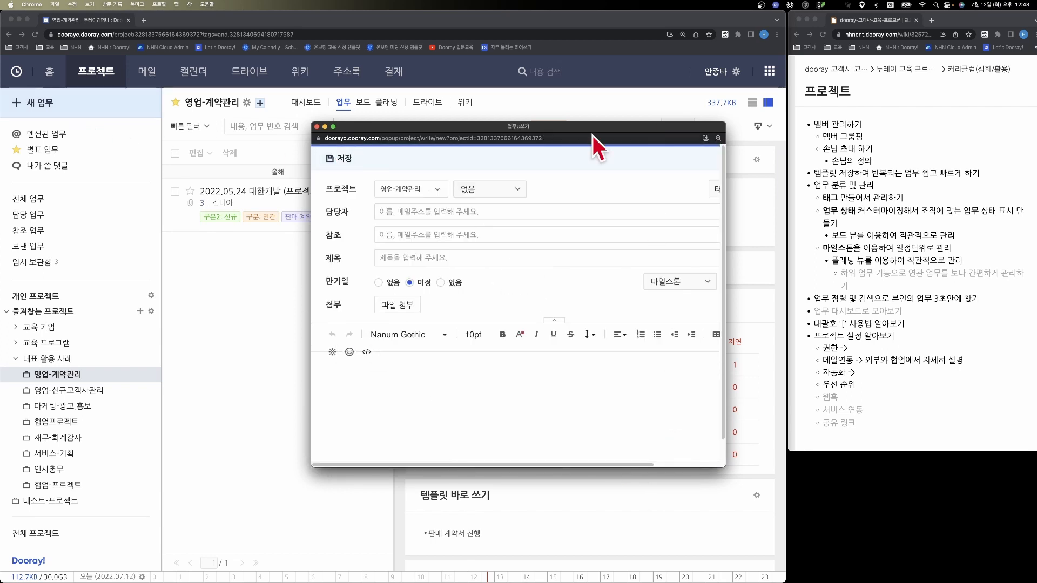
click(316, 127)
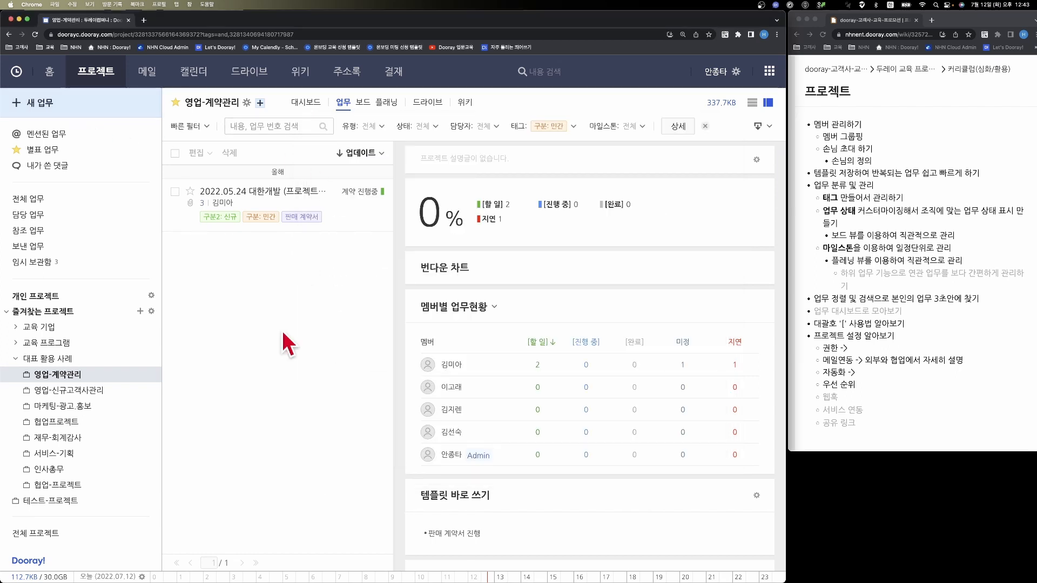
click(65, 500)
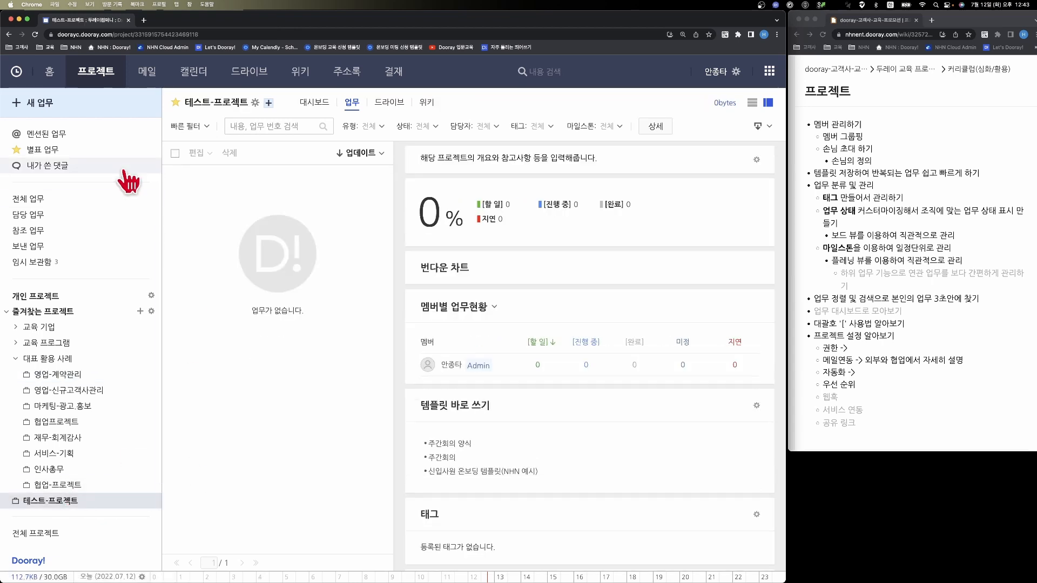
- Start a new task in 테스트-프로젝트 to examine the default template's prefilled fields, dismissing its notice and closing the draft
click(47, 102)
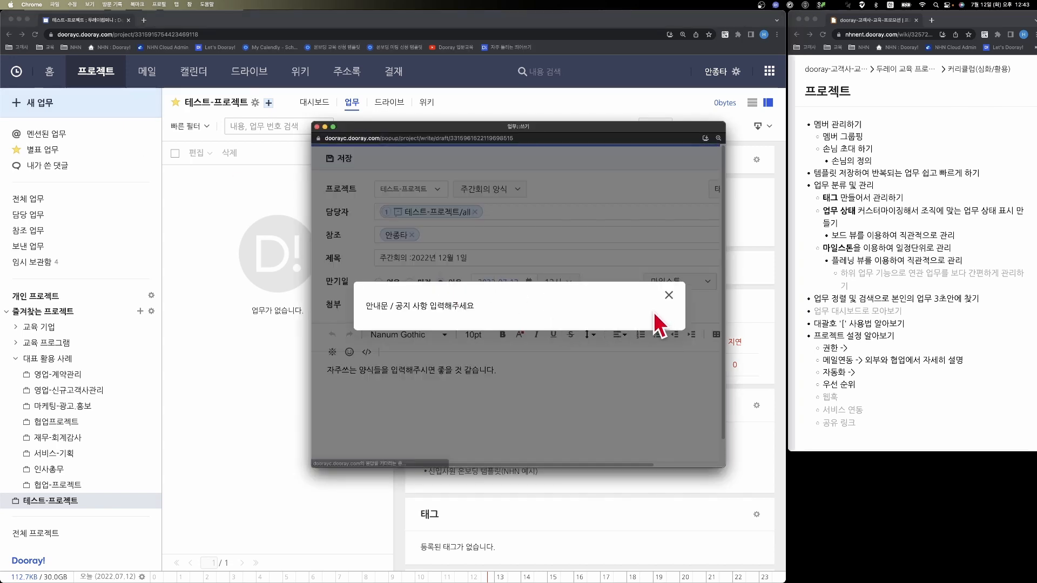
click(668, 296)
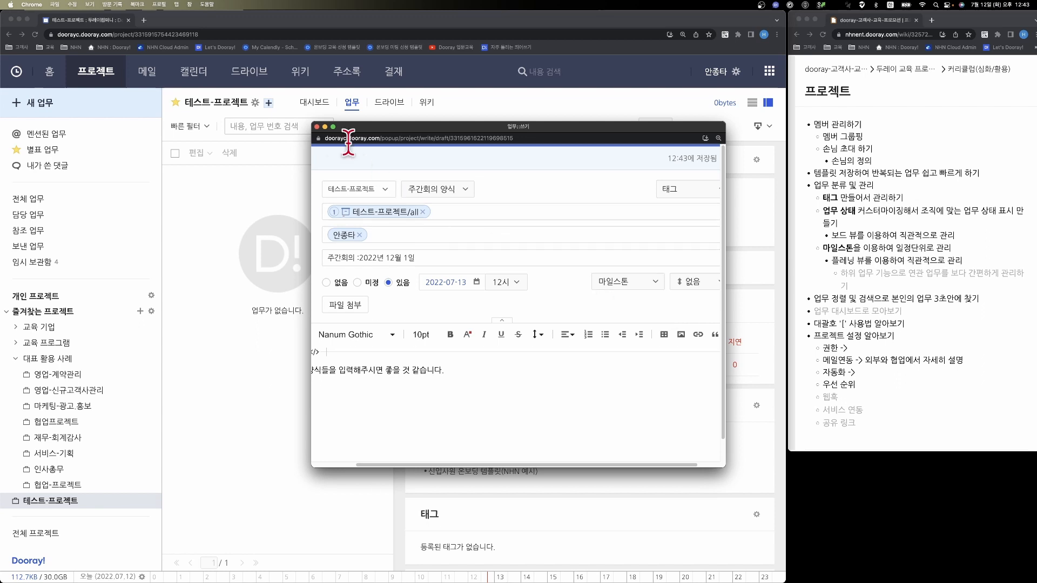
click(318, 126)
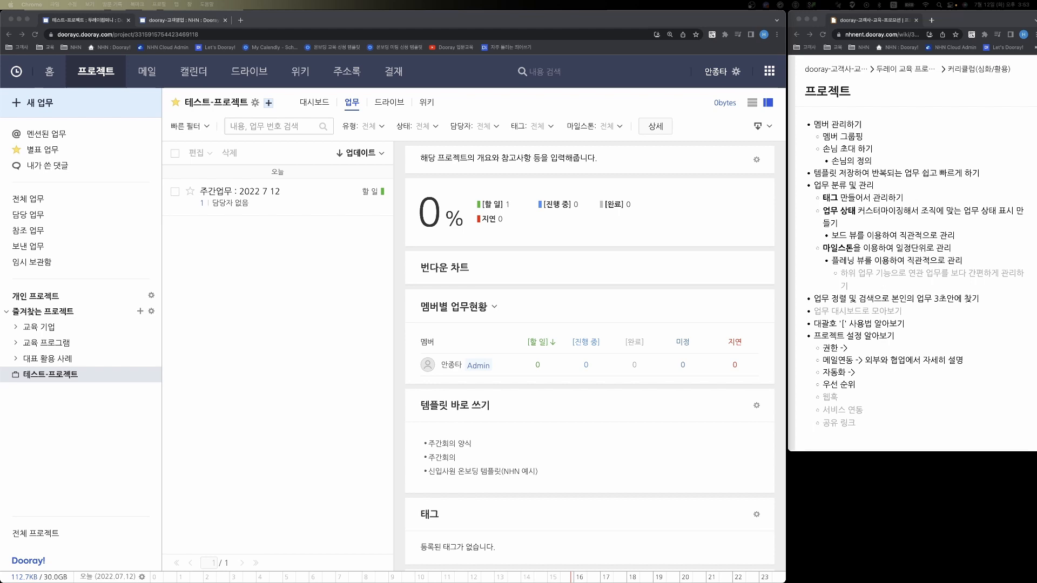
- Open the 태그 page of the 업무 settings for the 테스트-프로젝트 project
click(189, 282)
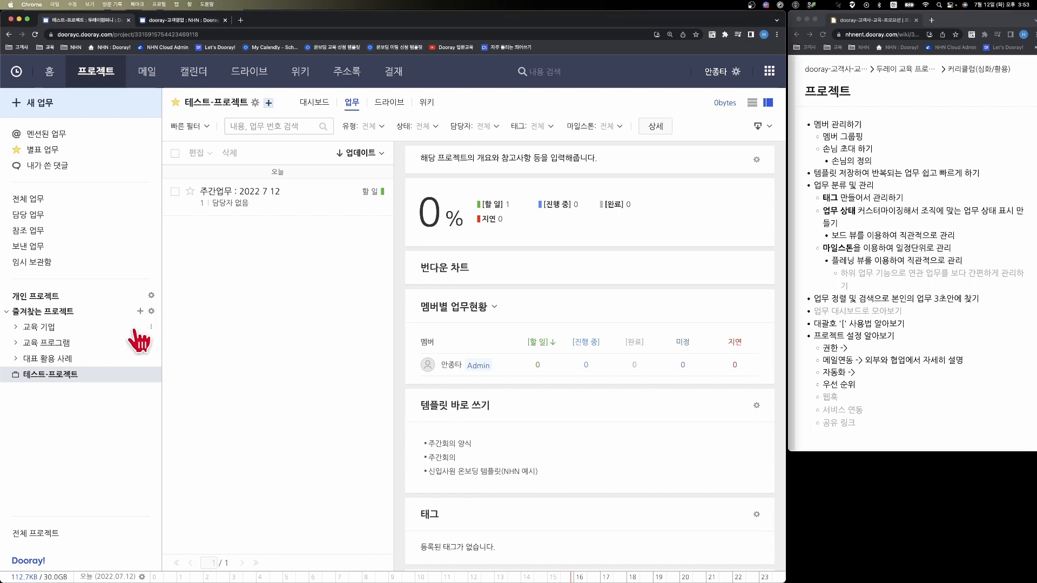
click(56, 376)
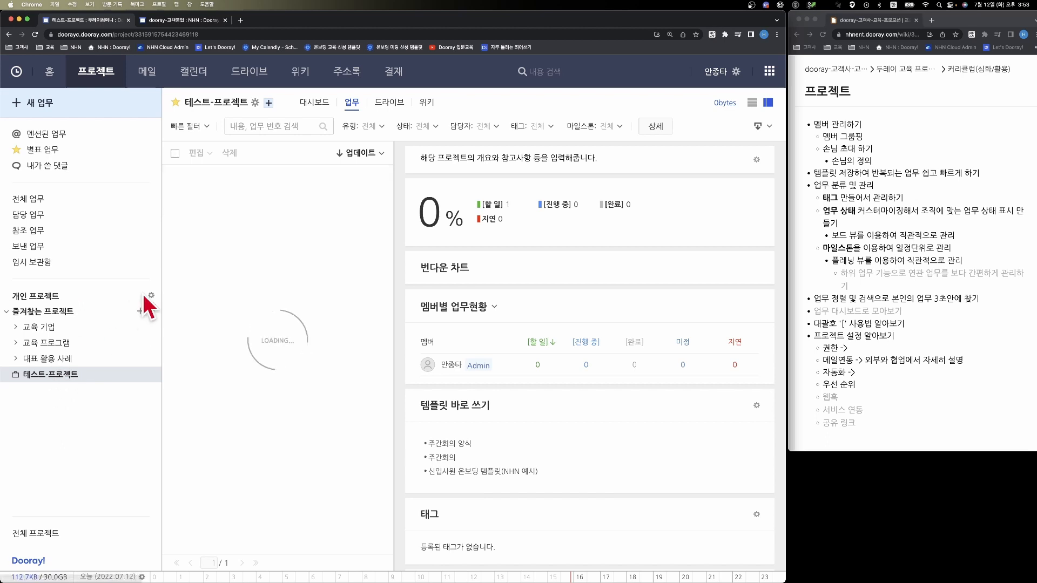
click(254, 103)
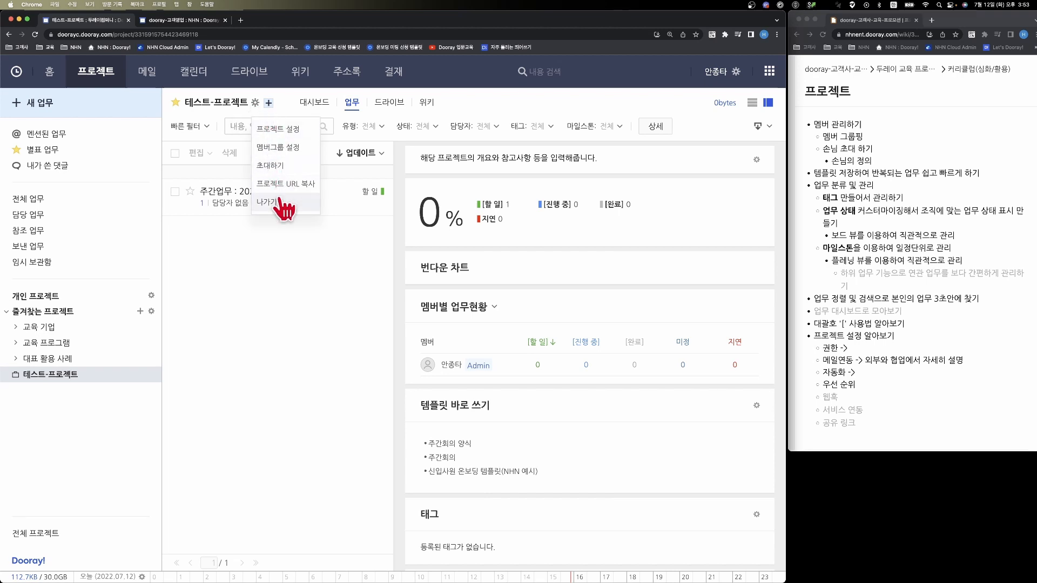
click(281, 129)
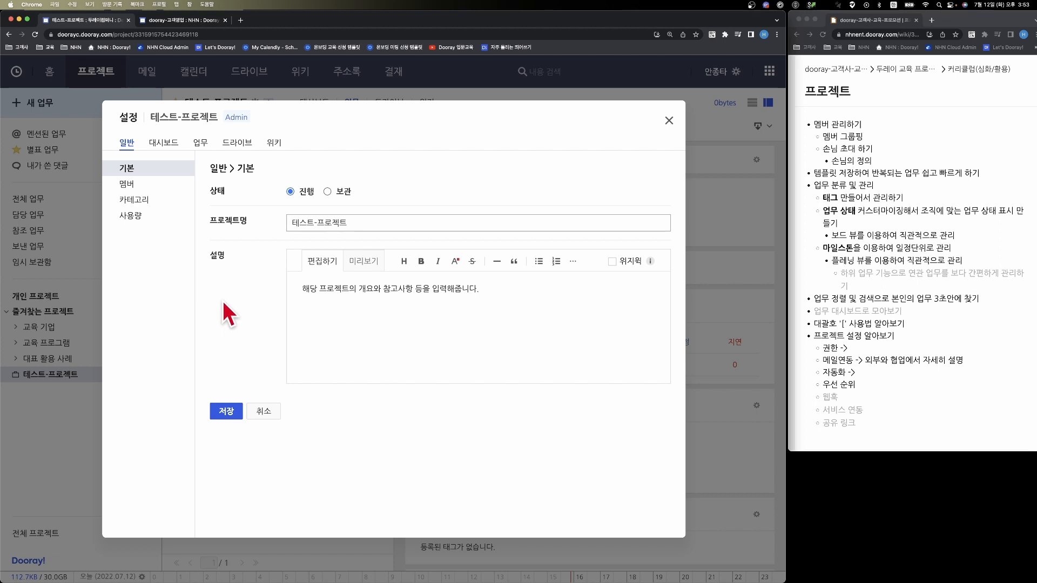
click(199, 147)
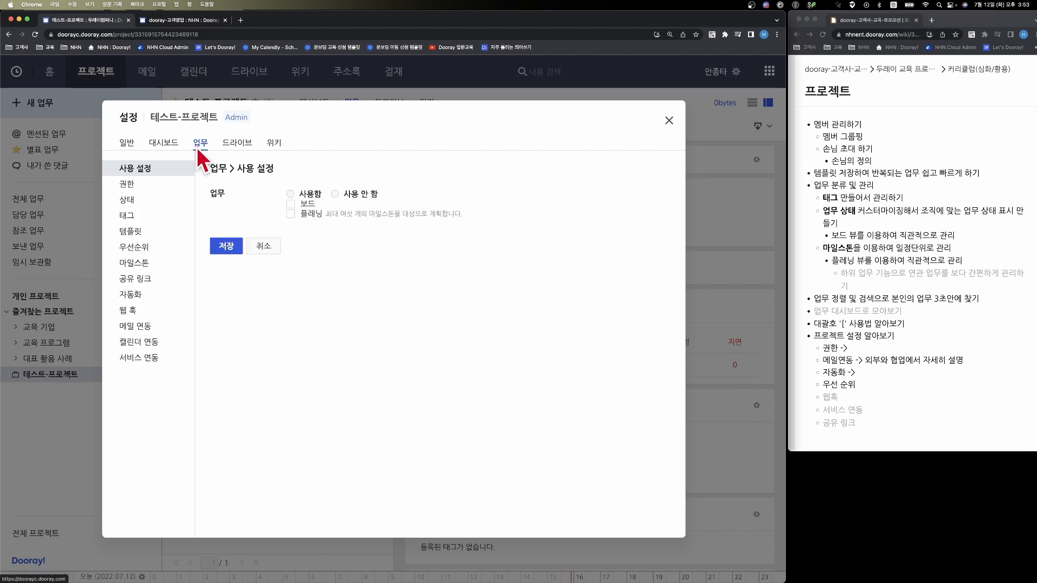
click(126, 218)
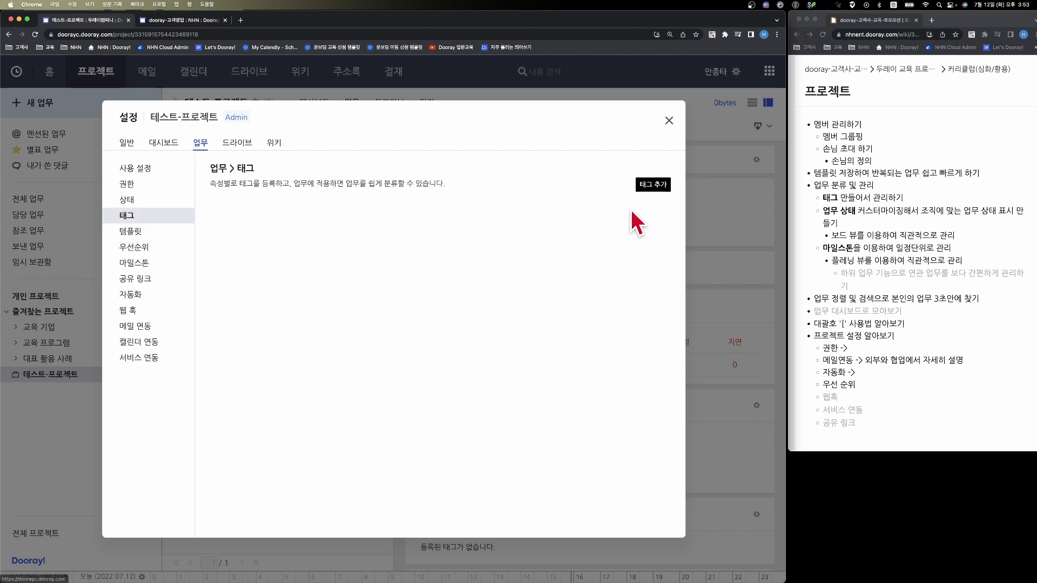
- Add the ungrouped tags 포테토칩 and 사이다 to the project
click(642, 186)
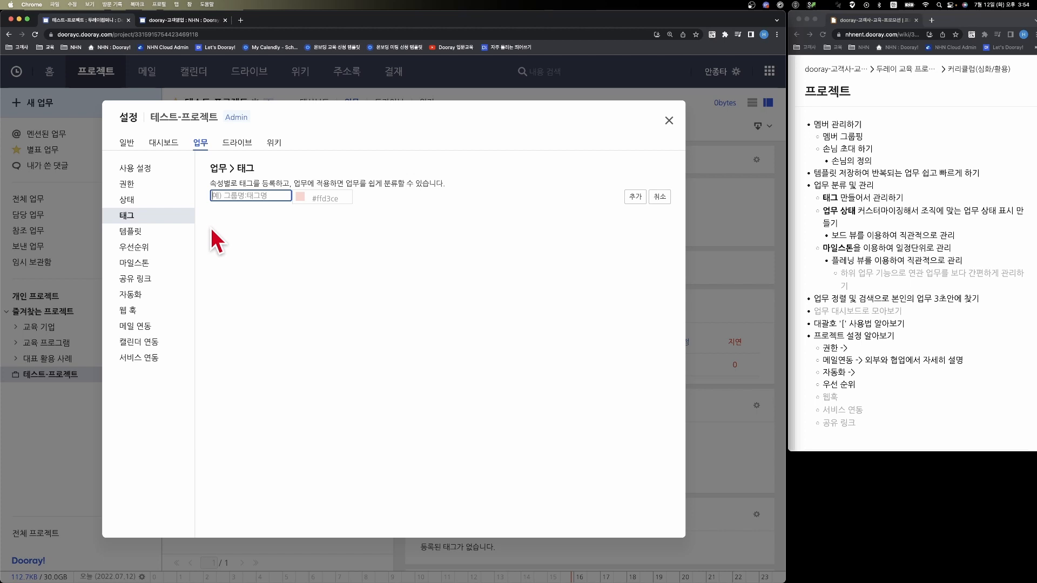
text(회의록)
key(Return)
click(653, 185)
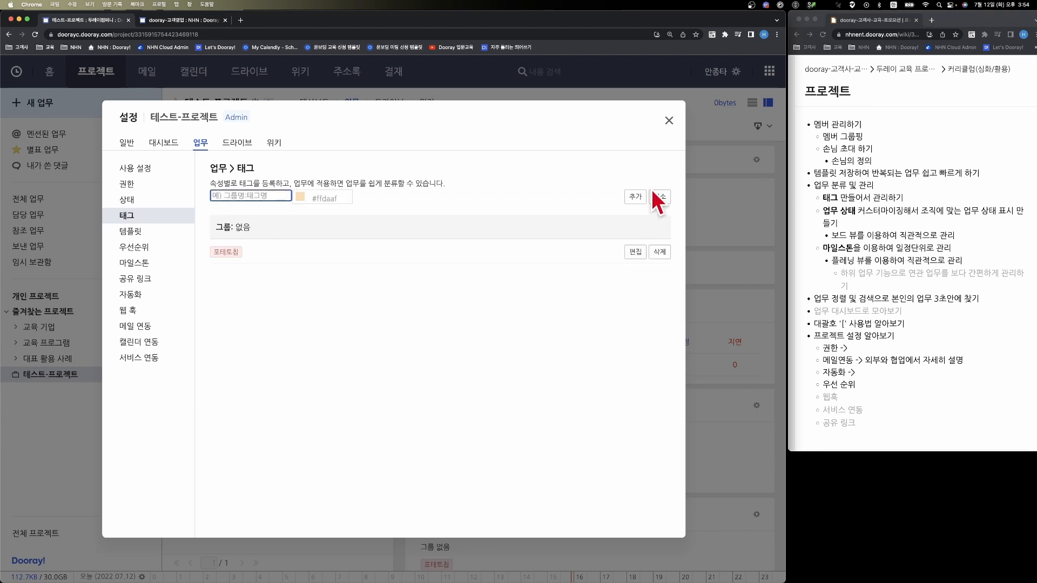
text(사이다)
key(Return)
- Add two more ungrouped tags, 홈런볼 and 콜라, to the project
click(658, 186)
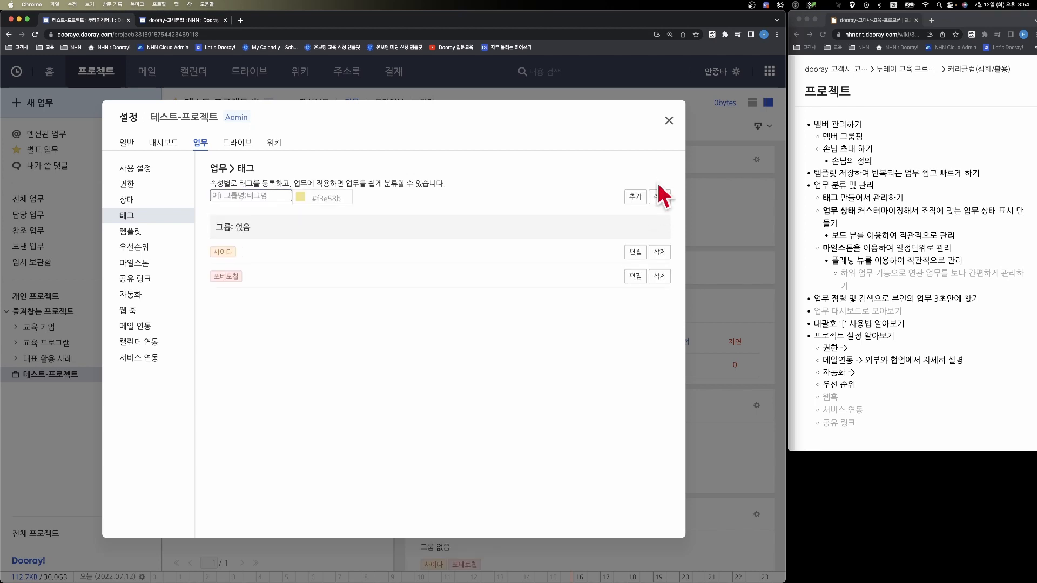
text(새우깡)
key(Return)
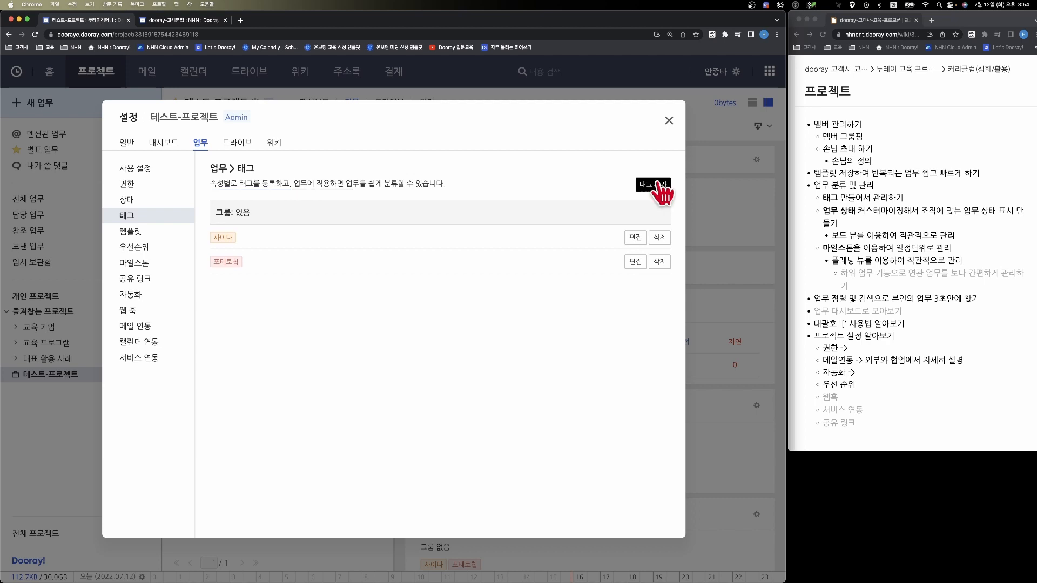
click(658, 184)
text(홈런볼)
key(Return)
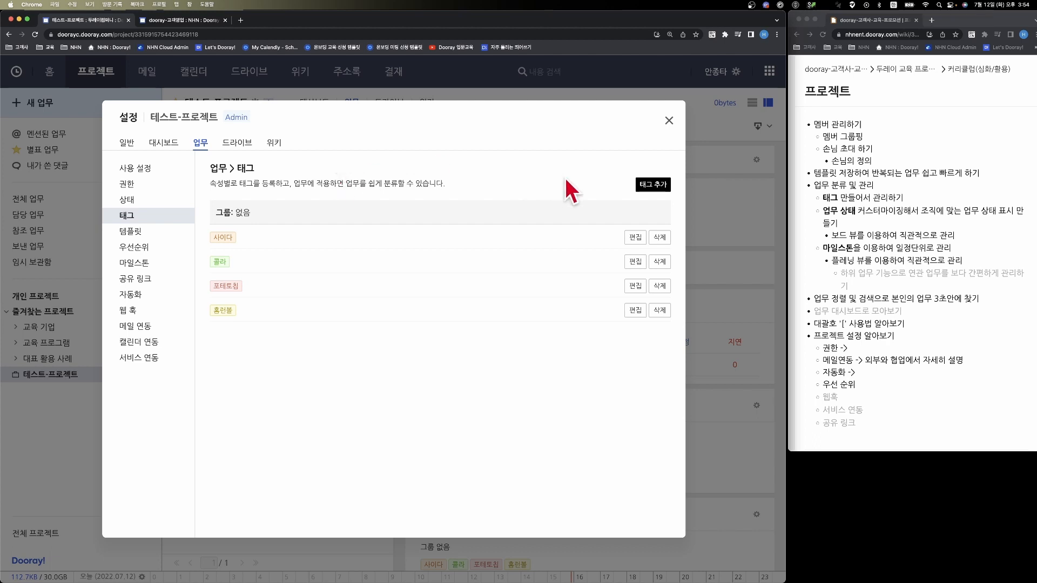
- Add the grouped tags "그룹명: 과자" and "그룹명: 음료", mark their group as 필수, and close the project settings
click(652, 185)
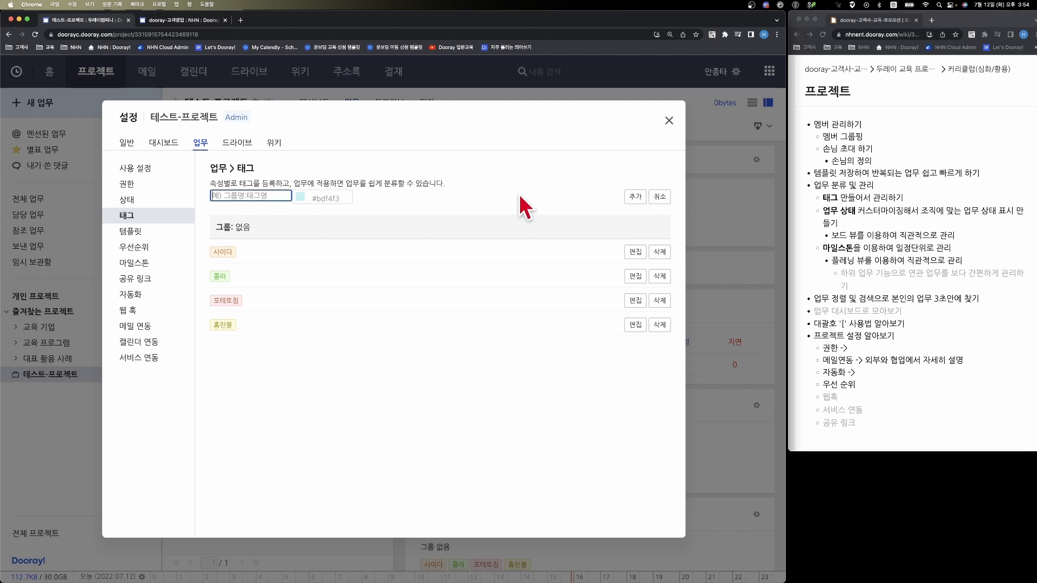
text(그룹명)
text(: 과재)
key(Escape)
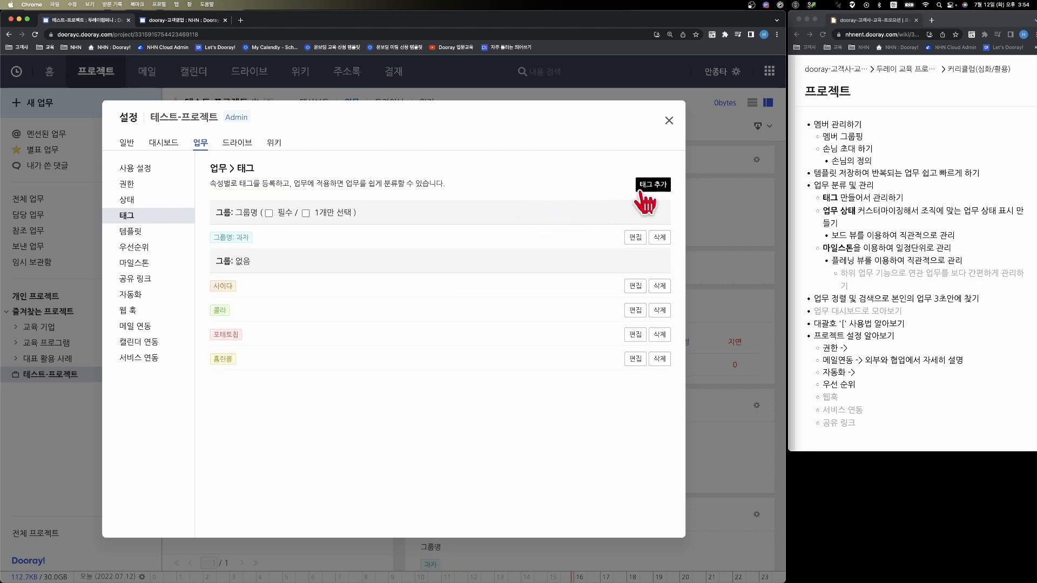
click(646, 201)
text(그)
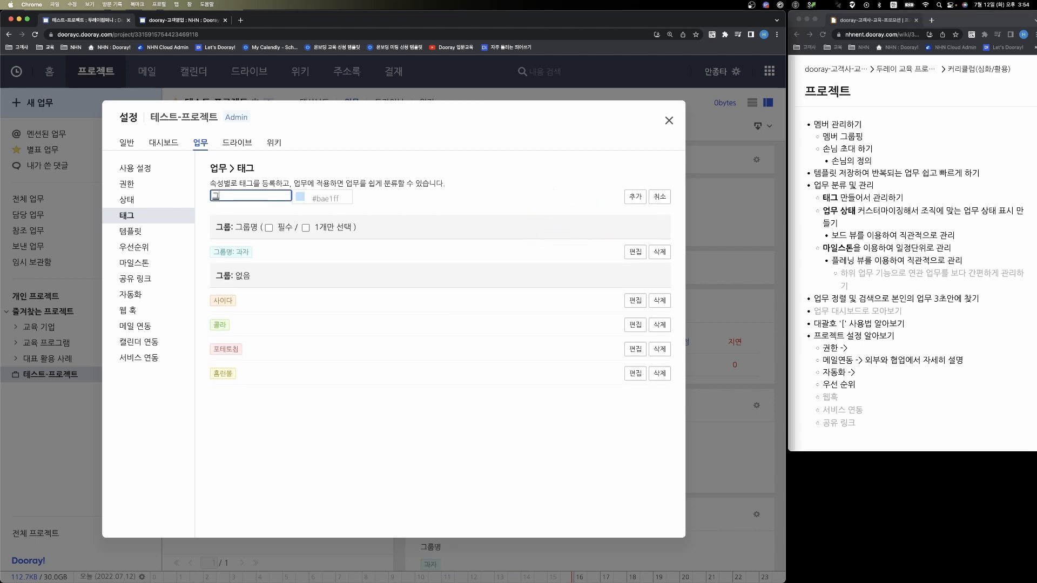
text(룹명: 음료)
key(Return)
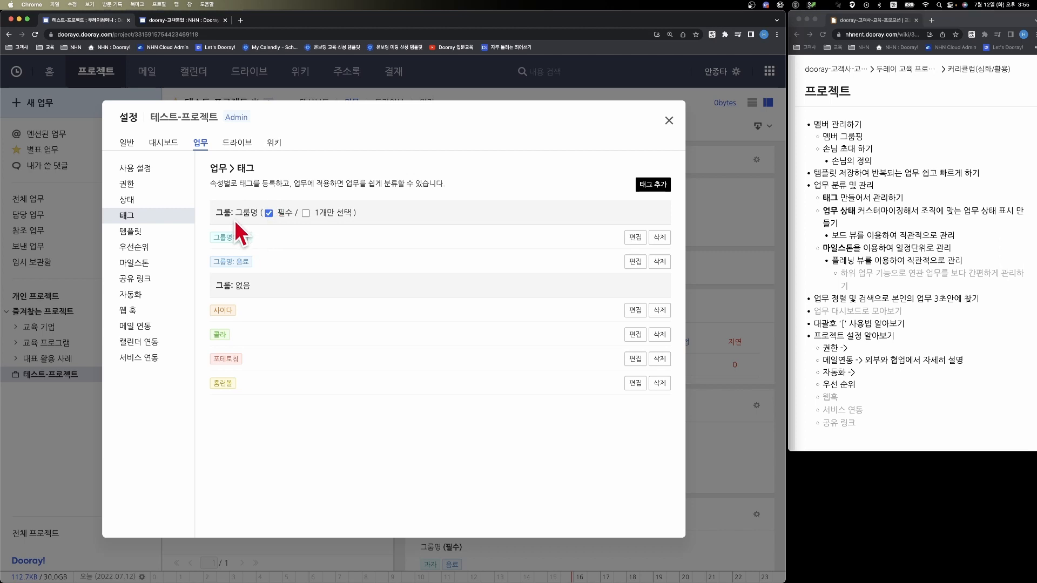
click(668, 120)
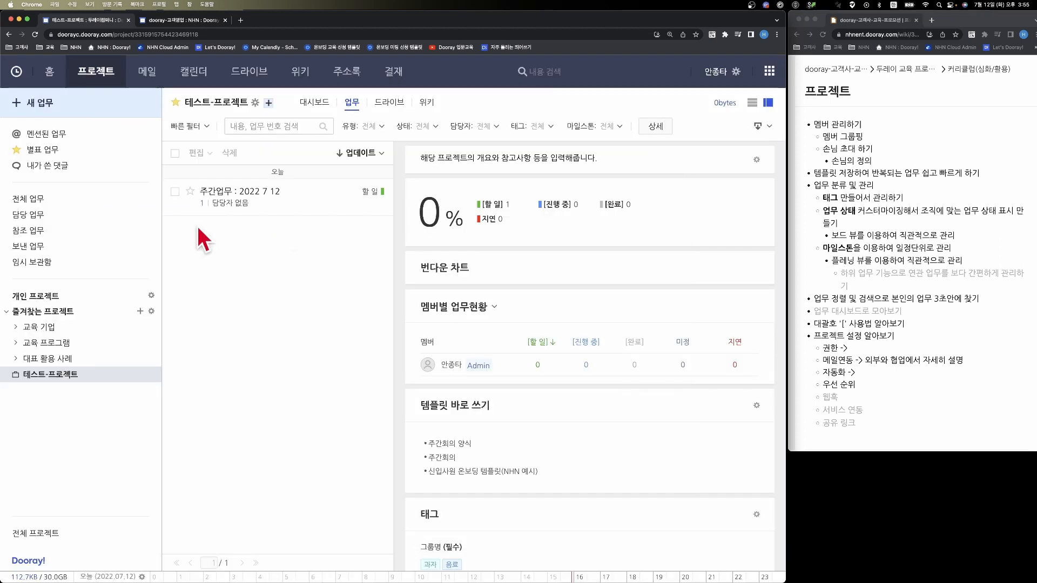
- Start a new task in 테스트-프로젝트 and dismiss the template's guidance notice
click(66, 111)
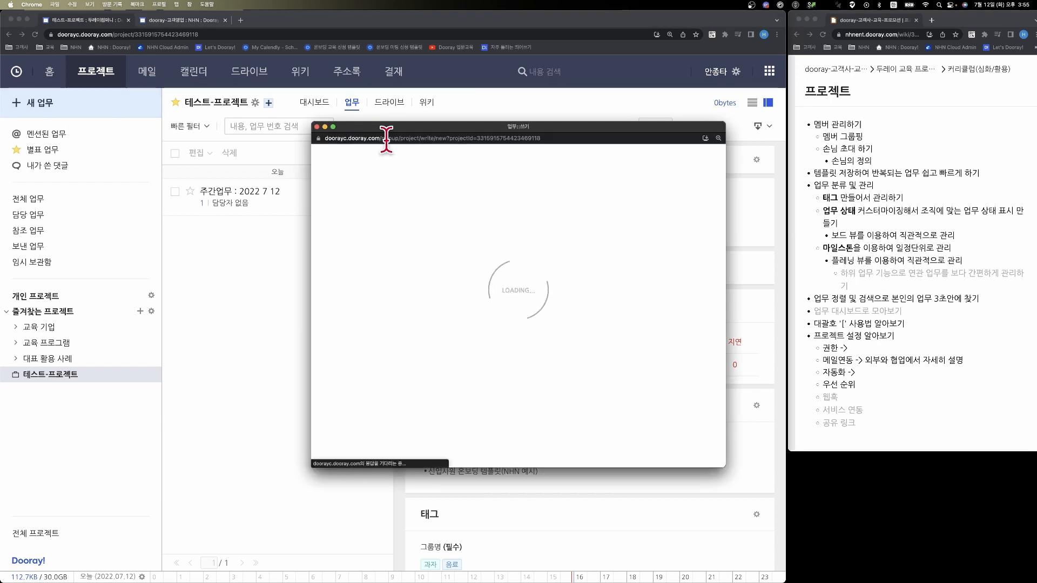
drag(391, 134, 301, 116)
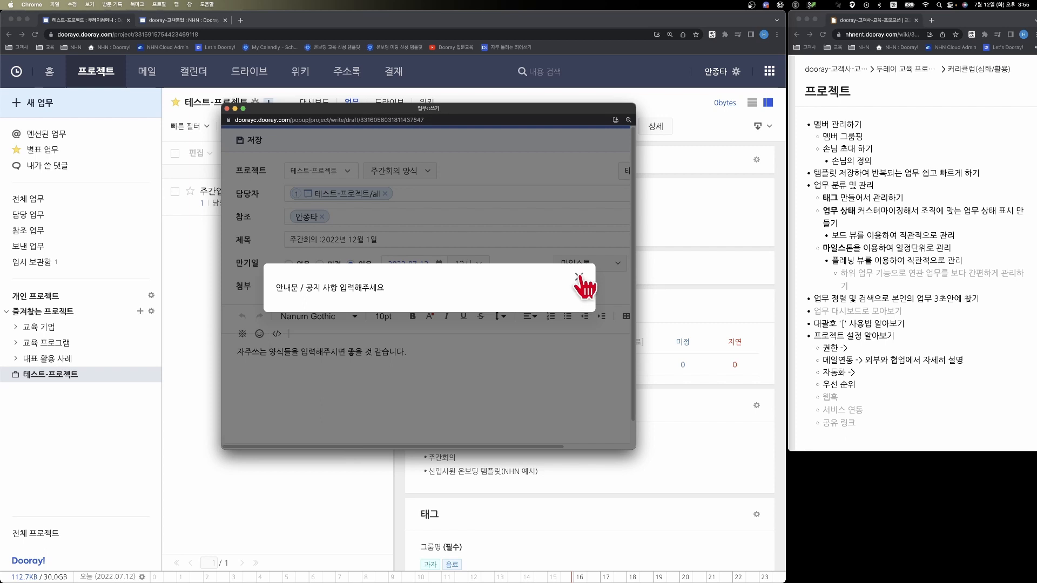
click(579, 277)
- Replace the task's assigned group with a single member as 담당자 and clear the 참조 recipient
click(333, 194)
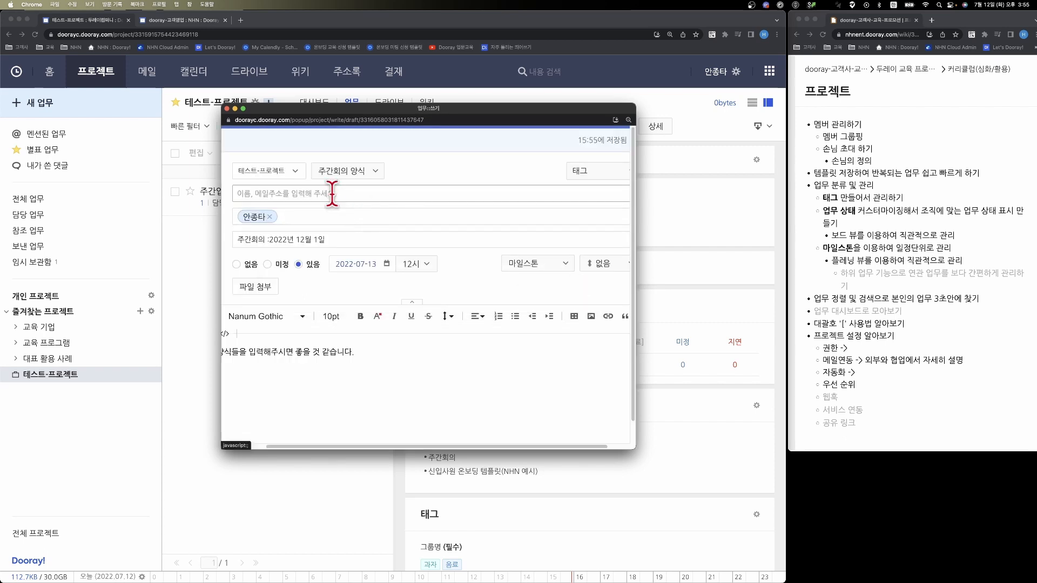
click(331, 231)
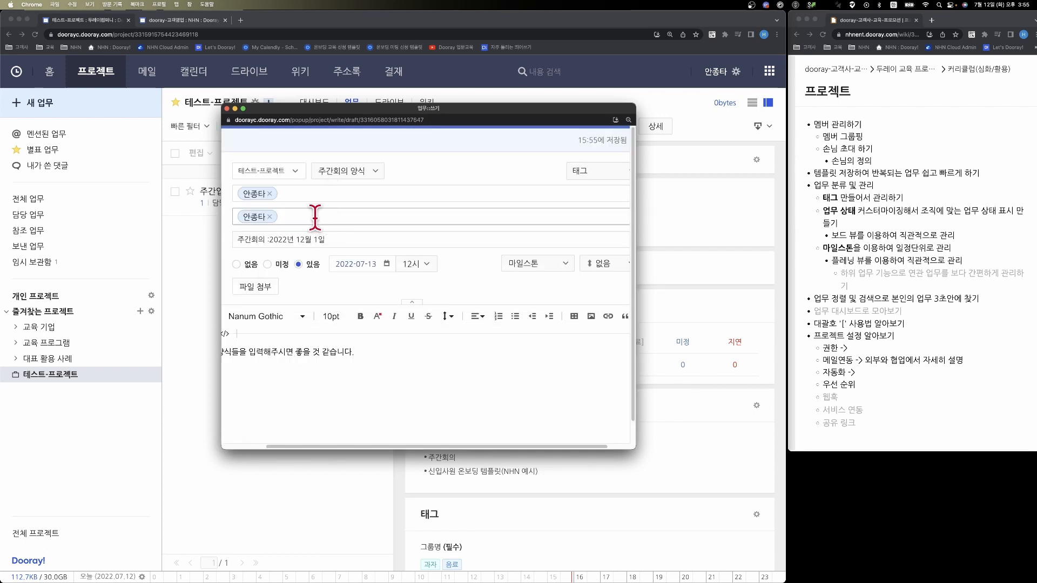
click(269, 217)
- Replace the task title with "유통 처리 내용 결과 확인"
drag(326, 239, 227, 238)
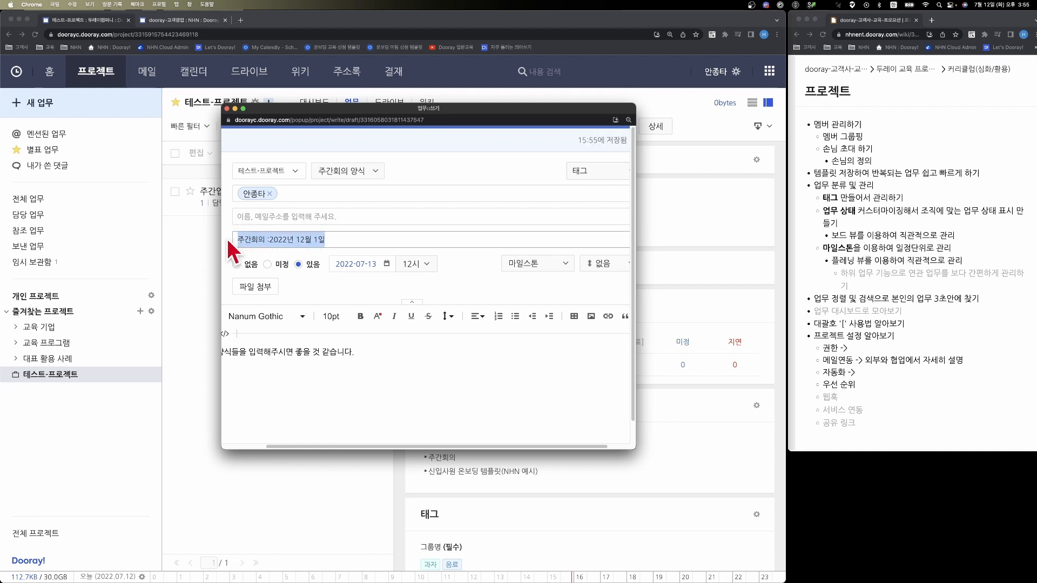
text(유통)
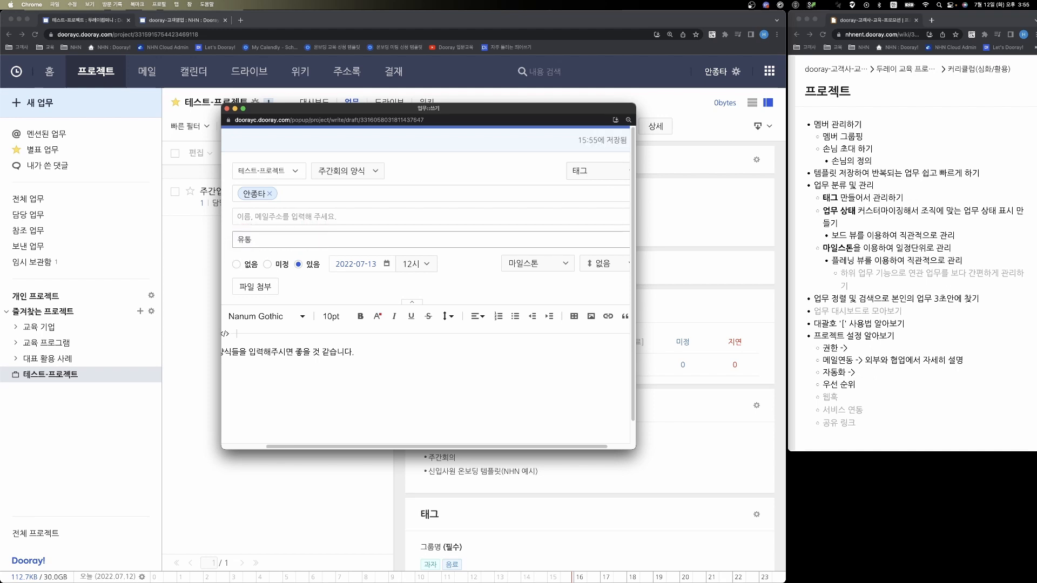
text( 처리 내용 결과 확인)
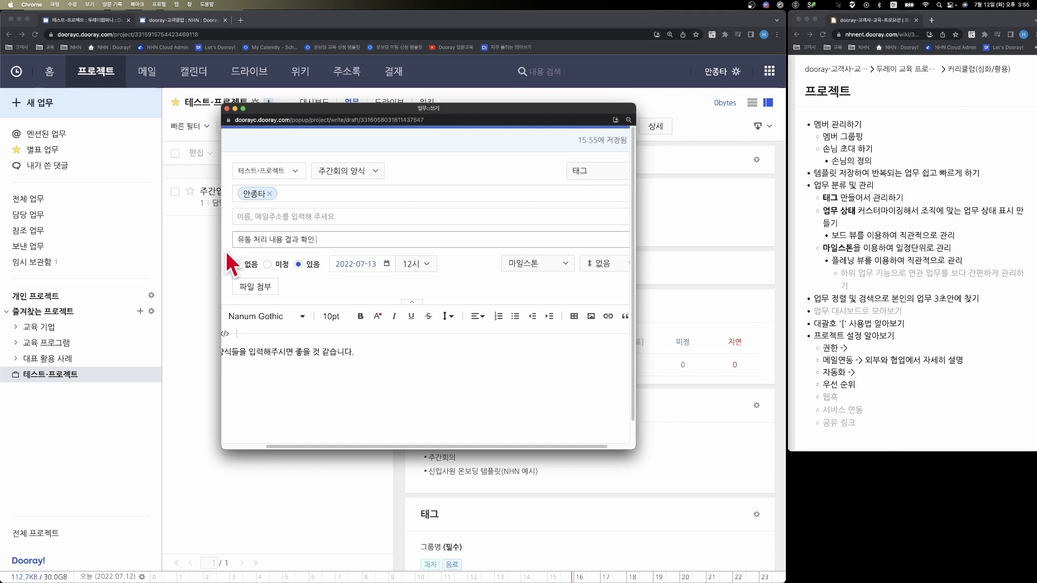
- Replace the template text in the task body with "블라블라블라"
drag(374, 352, 270, 352)
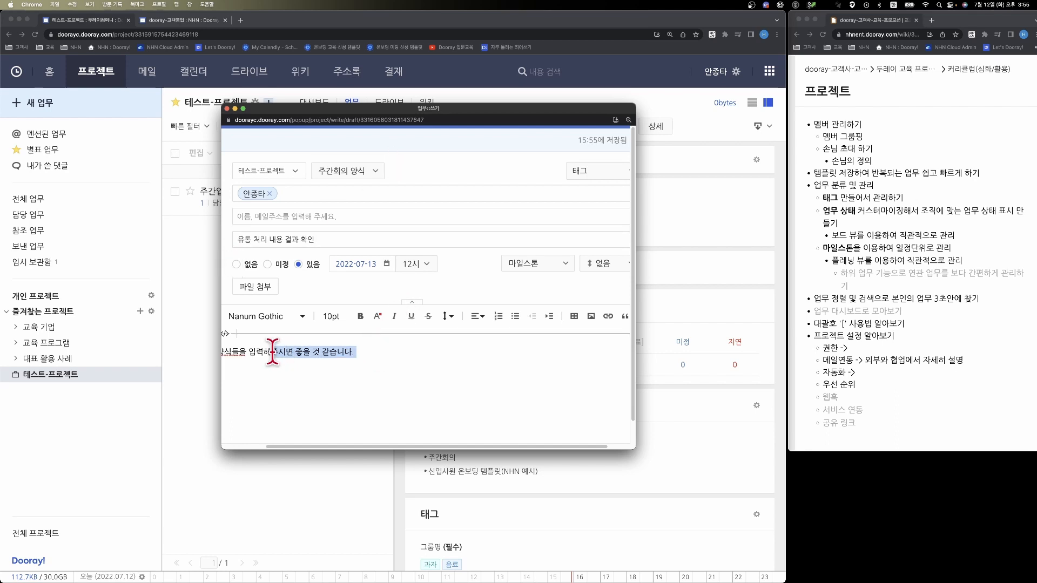
key(BackSpace)
key(BackSpace)
key(BackSpace)
key(BackSpace)
key(BackSpace)
key(BackSpace)
key(BackSpace)
key(BackSpace)
key(BackSpace)
key(BackSpace)
key(BackSpace)
key(BackSpace)
key(BackSpace)
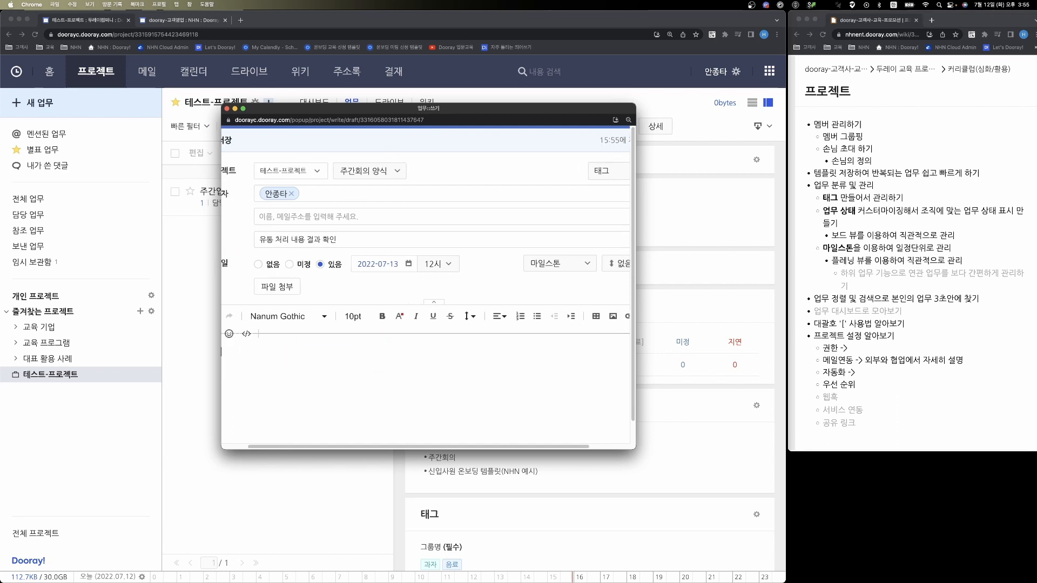
text(블)
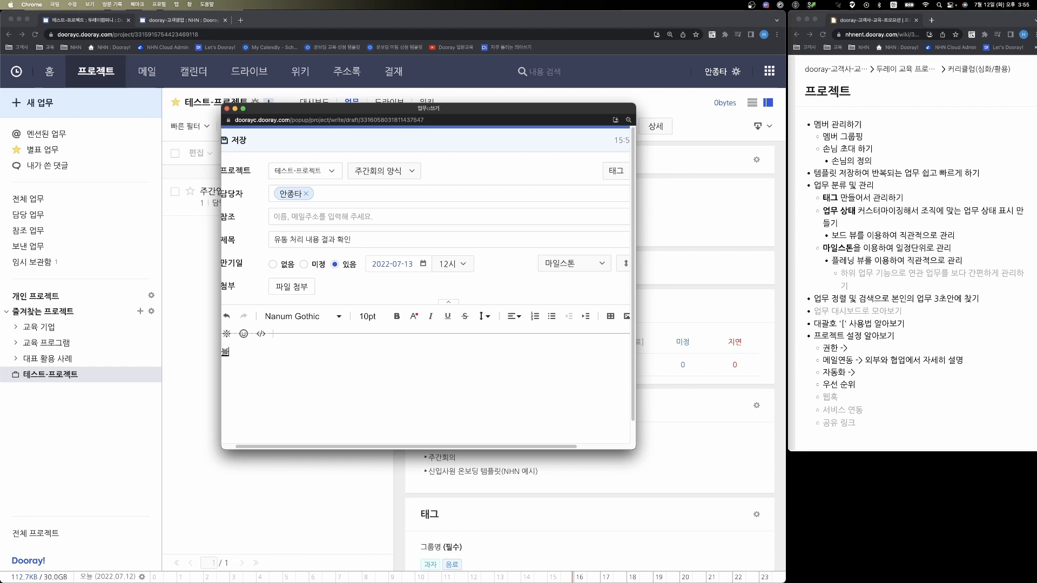
text(라블라블라)
- Enlarge the draft window and try to save the task without selecting a tag from the required group
double_click(471, 107)
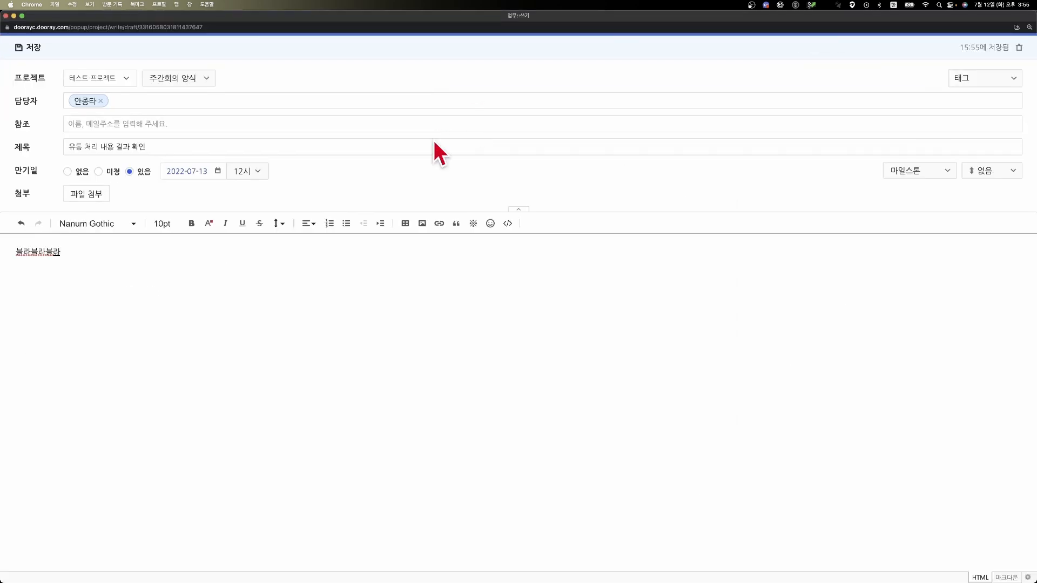
click(32, 47)
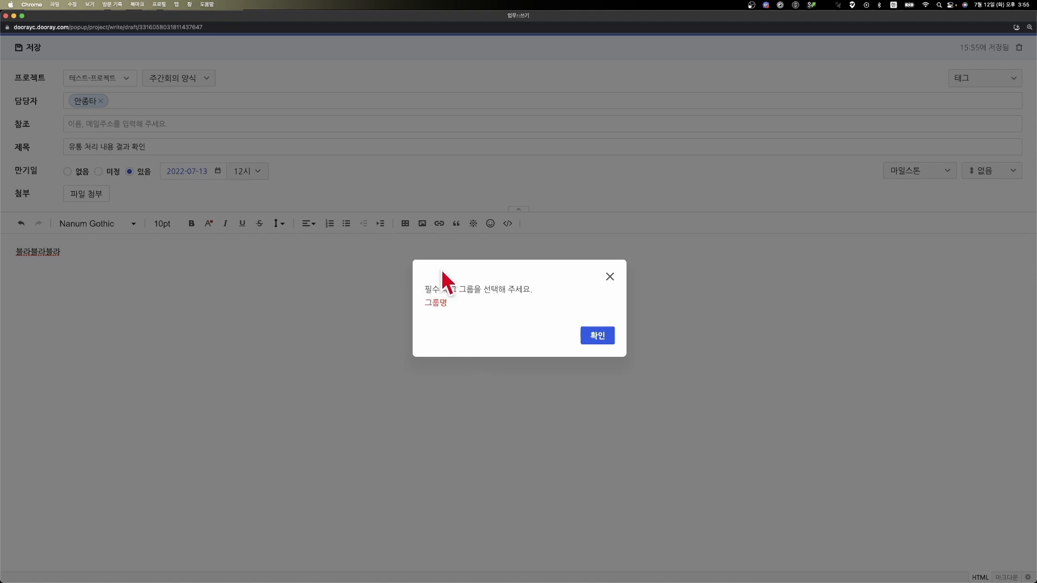
click(597, 335)
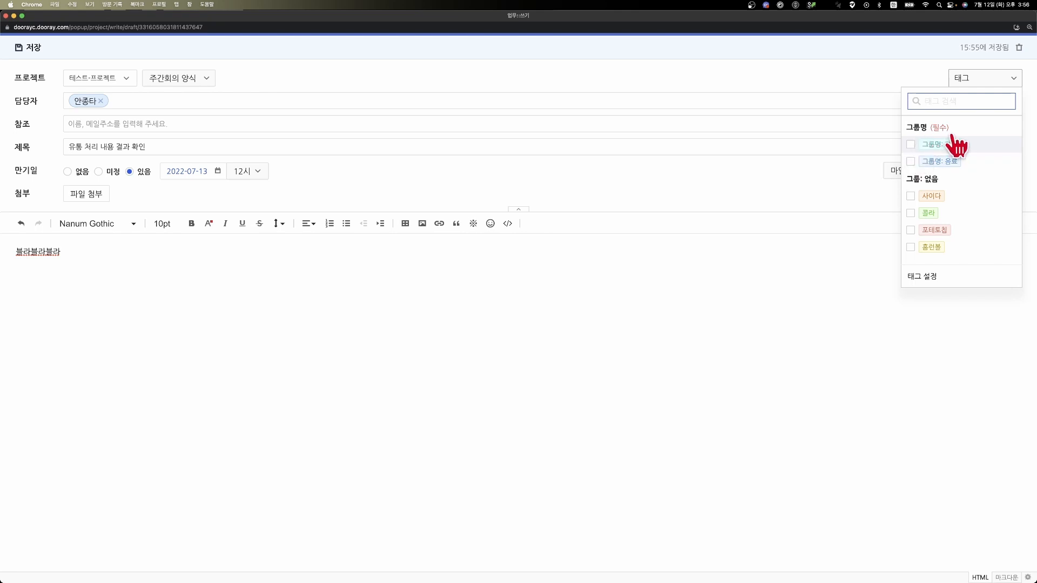
- Assign the tag "그룹명: 과자" from the required group to the task draft and save the task
click(910, 145)
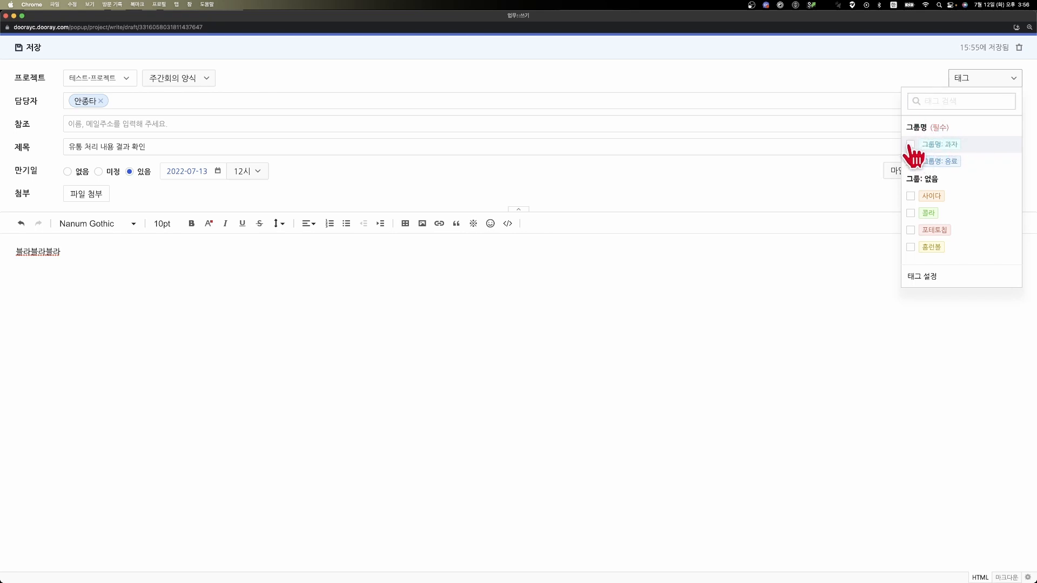
click(771, 286)
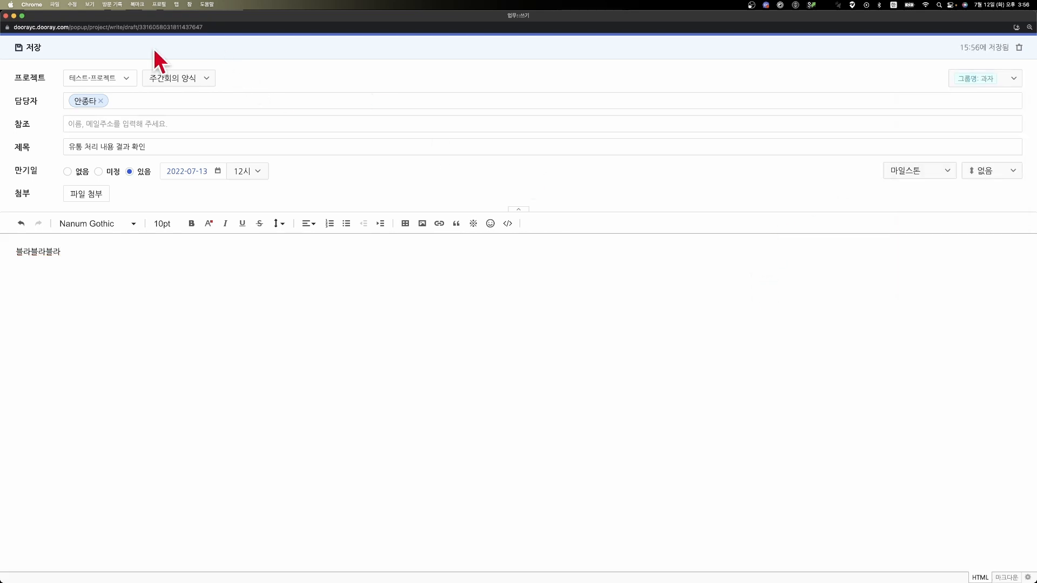
click(40, 47)
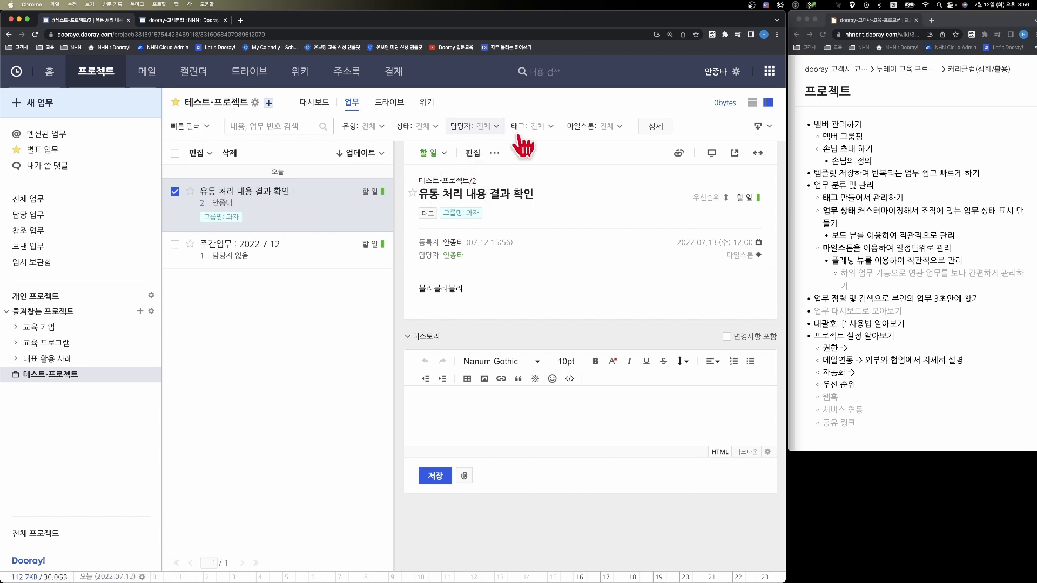
- Filter the project's task list by the tag "그룹명: 과자"
click(533, 127)
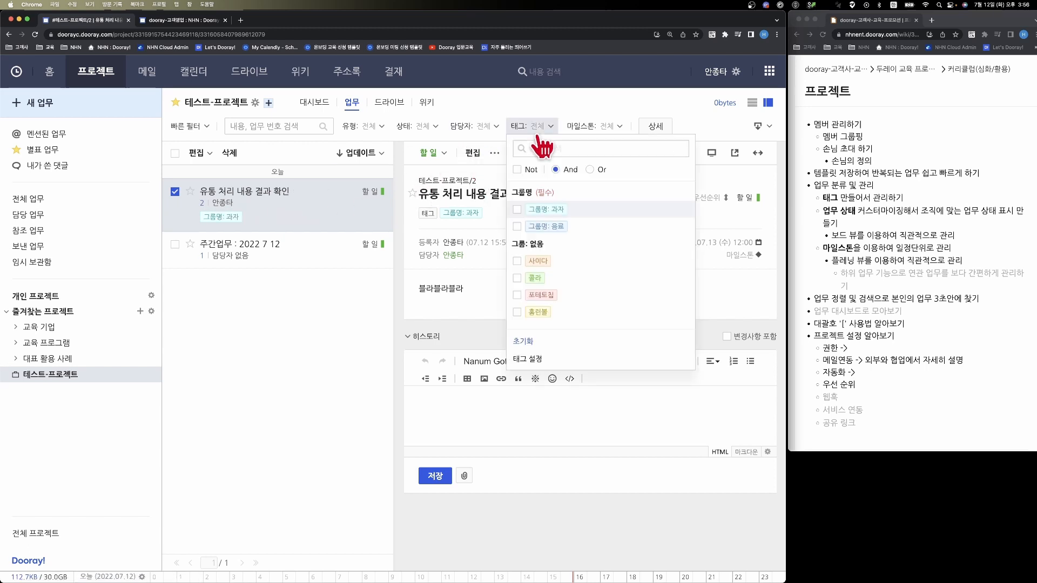
click(518, 209)
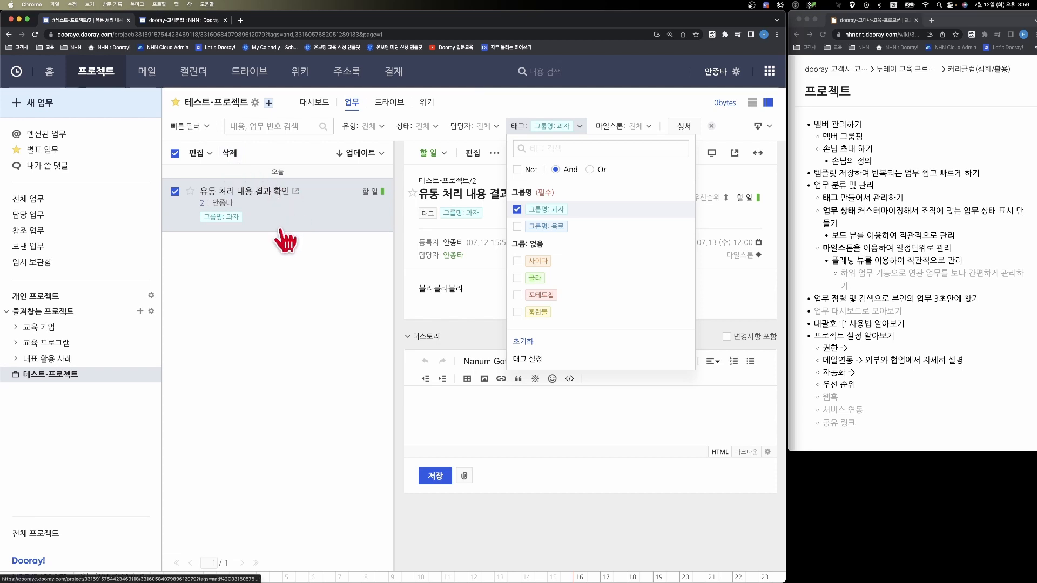
click(267, 464)
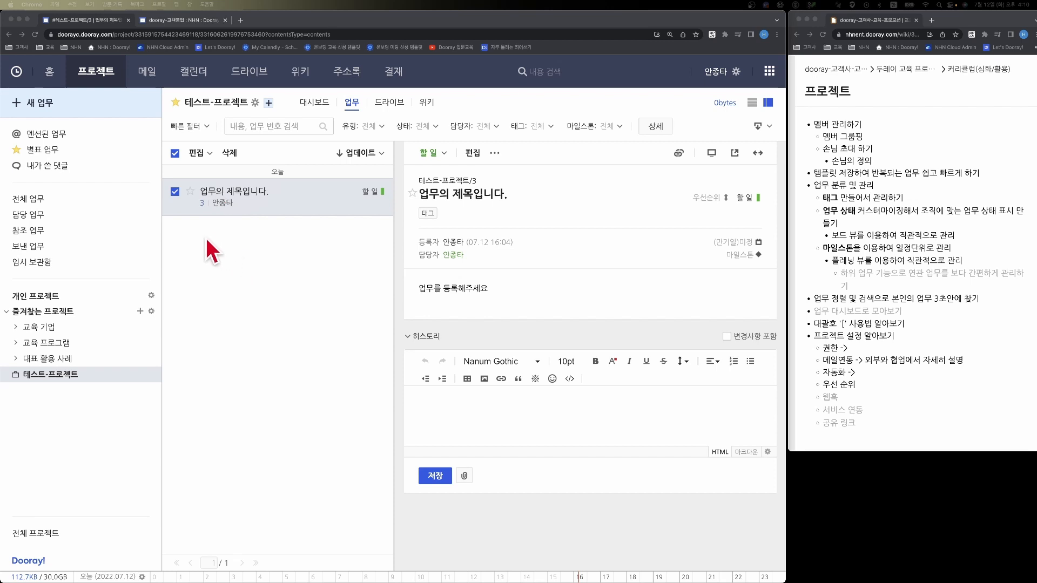
- Open a blank new task form and close it without saving
click(99, 109)
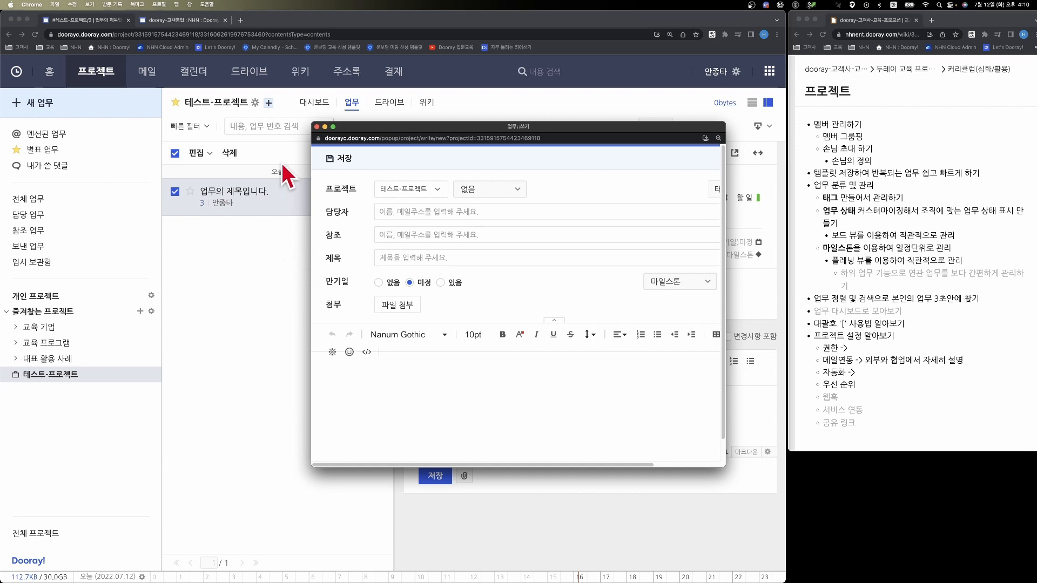
click(317, 128)
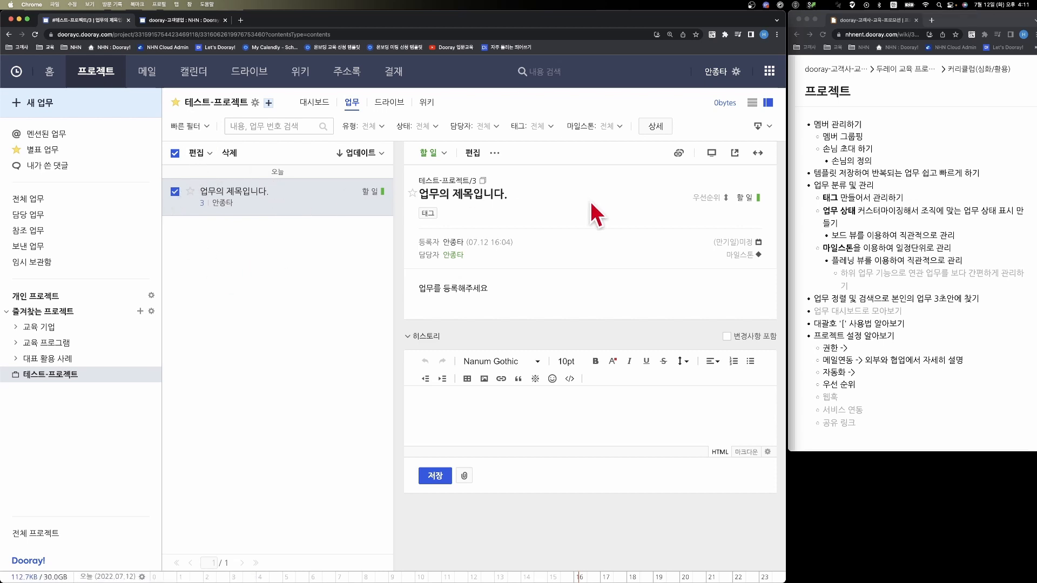
- Set the overall status of the task "업무의 제목입니다." to 완료
click(742, 201)
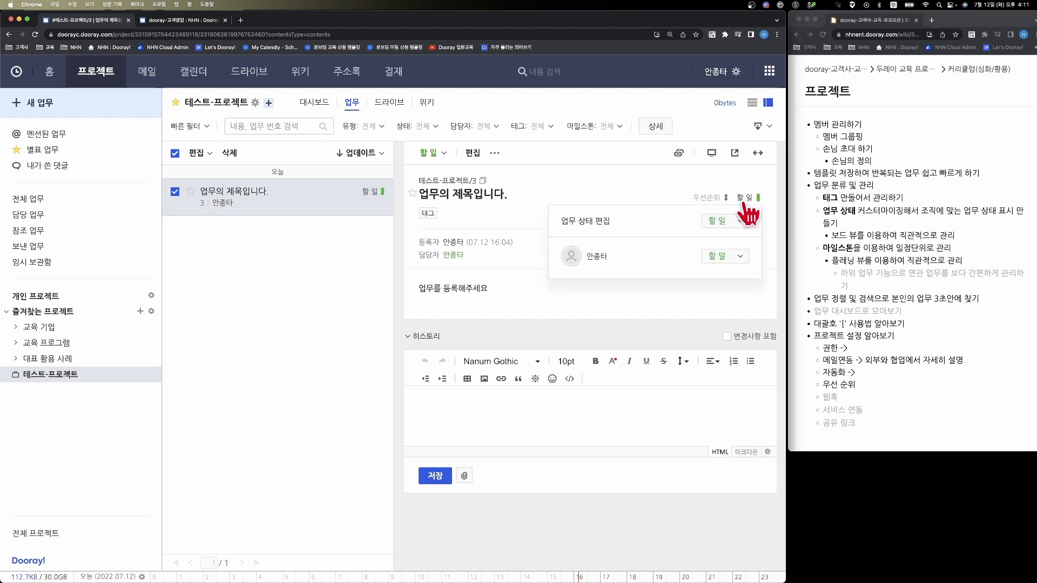
click(738, 218)
click(718, 274)
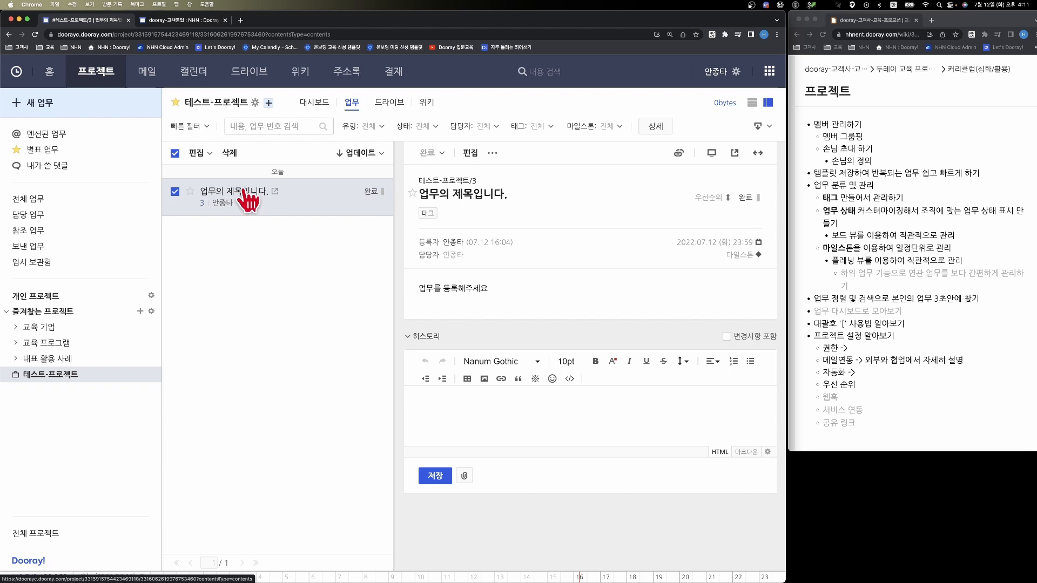
- Add the status "고객사 인입 또는 문의" to the 대기 group in the project's task status settings
click(257, 104)
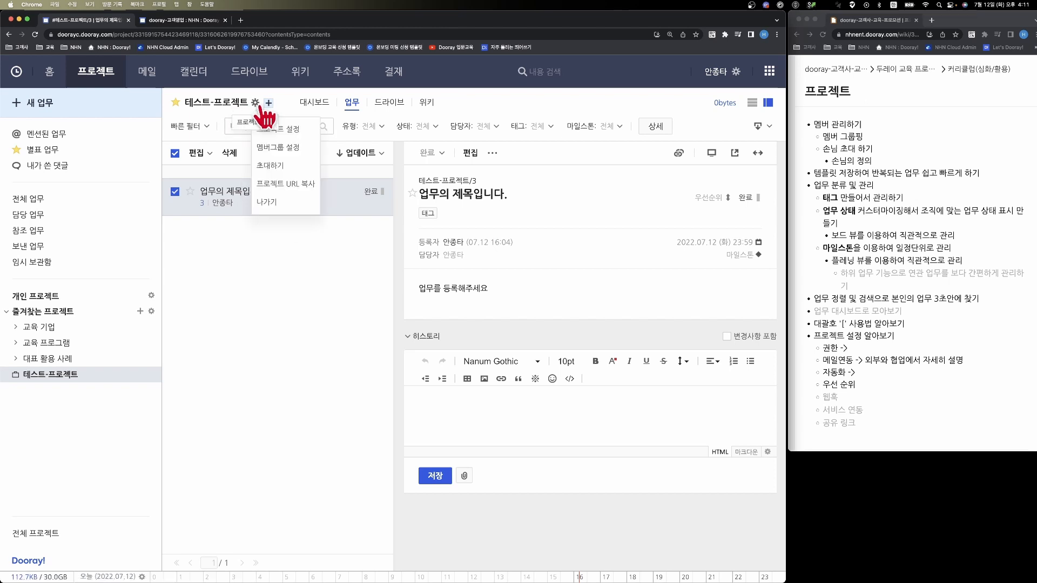
click(294, 133)
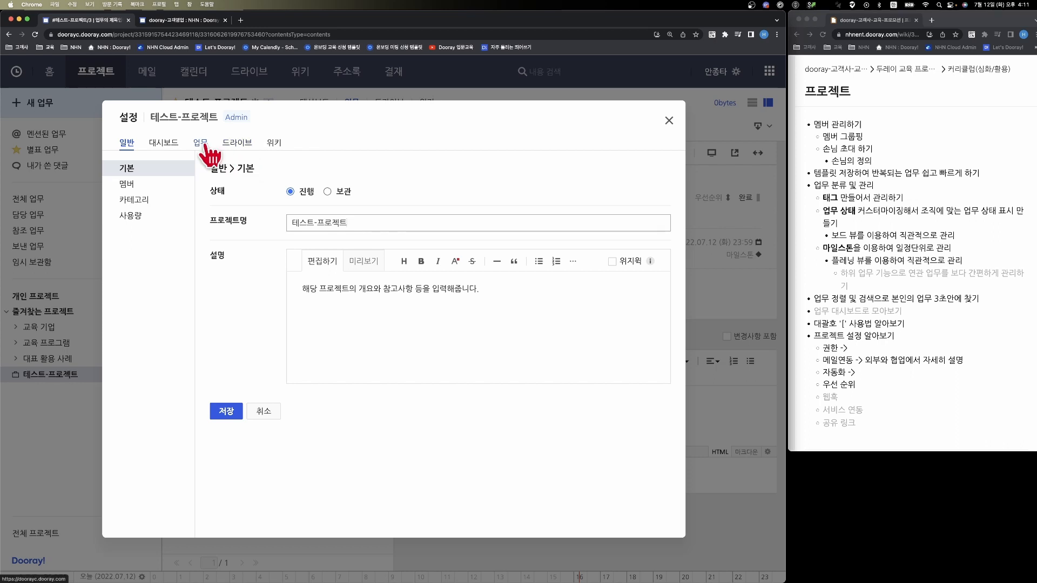
click(203, 145)
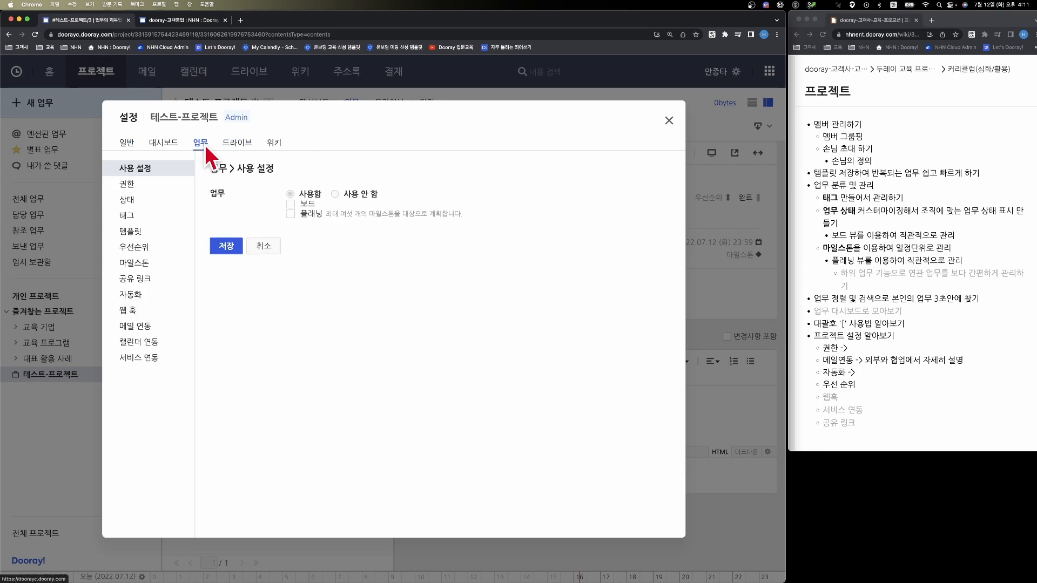
click(133, 201)
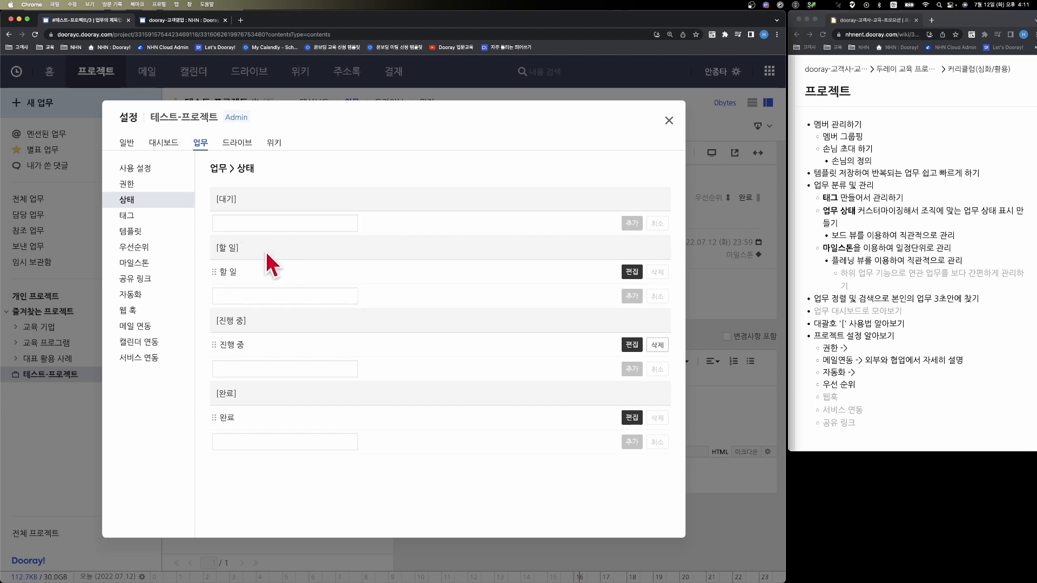
click(281, 222)
text(고객사 인의)
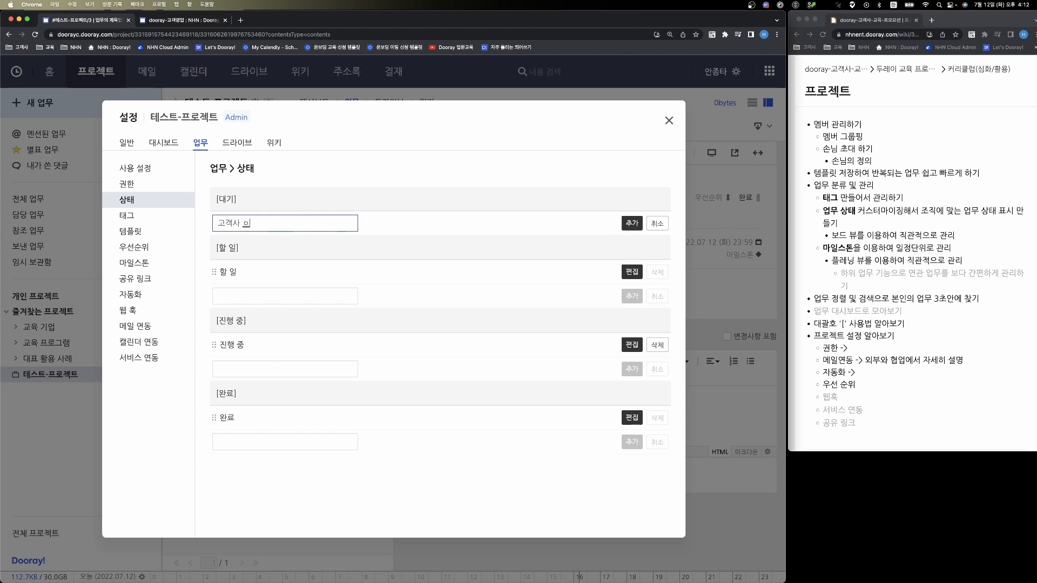
text( 또는 뭔)
text(의)
click(631, 223)
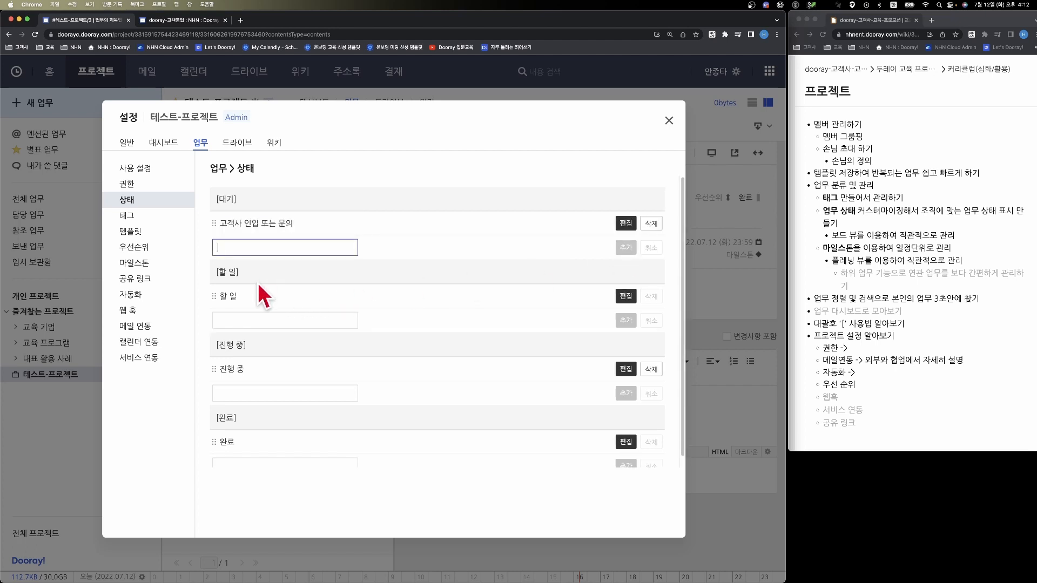
- Rename the status in the 할 일 group to "계약전" and save it
click(624, 297)
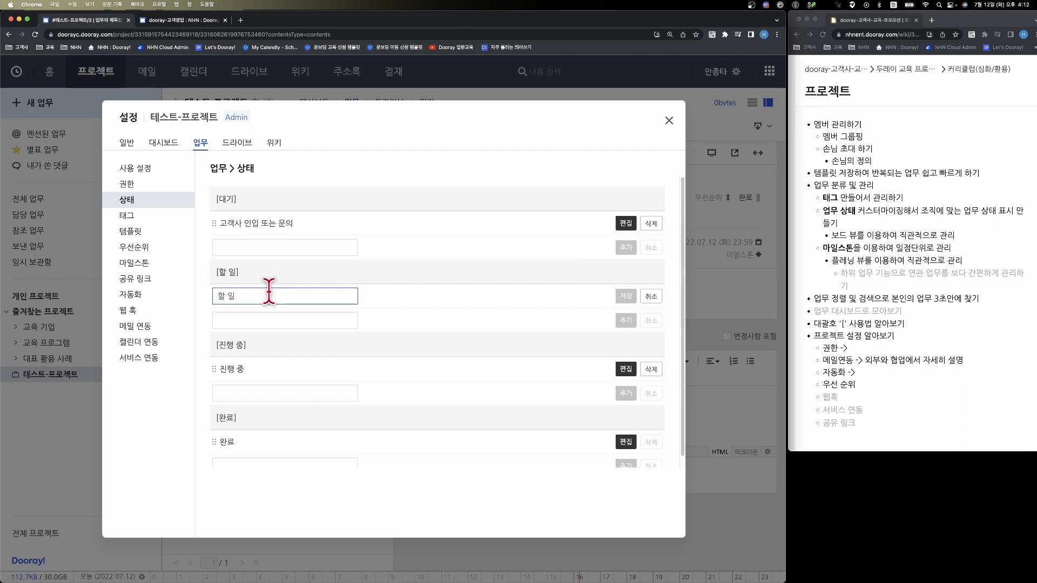
key(BackSpace)
key(BackSpace)
key(BackSpace)
text(계약전)
click(625, 297)
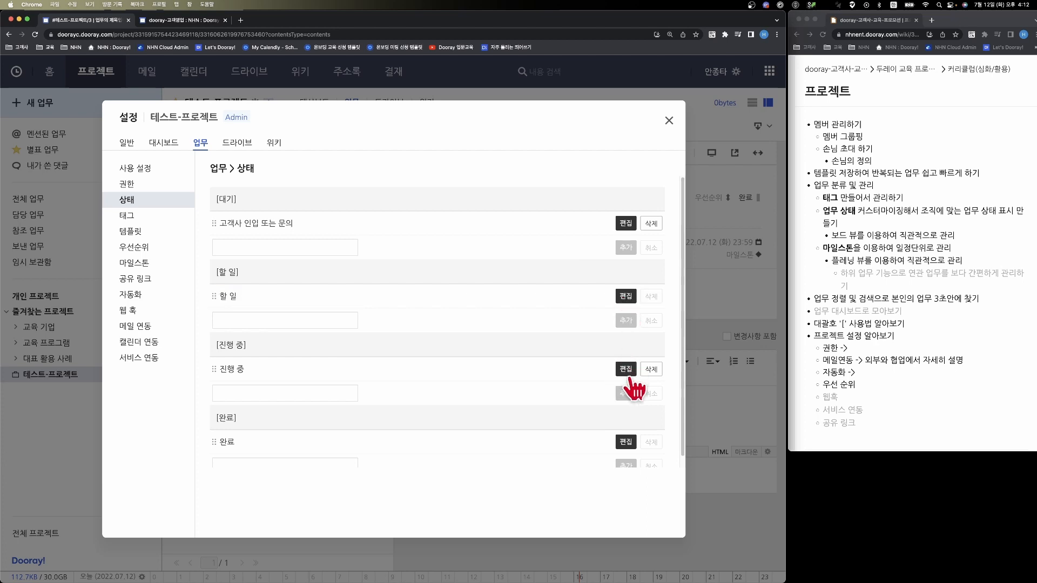
- Rename the status in the 진행 중 group to "계약중" and save it
click(625, 370)
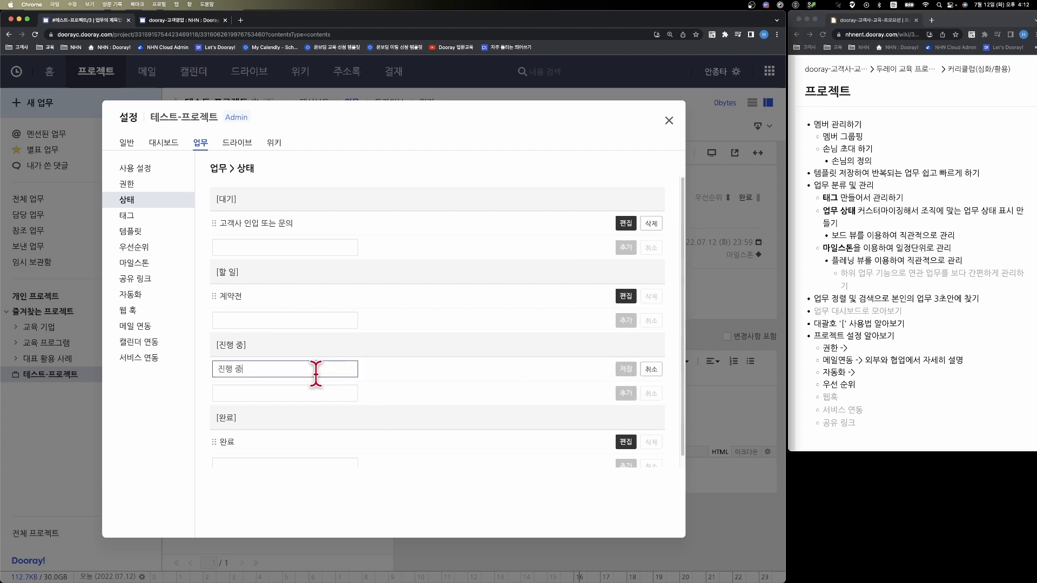
drag(315, 371, 190, 378)
text(게==)
text(약중)
click(626, 369)
- Rename the status in the 완료 group to "계약완료다", save it and close the project settings
scroll(600, 405, down, 1)
click(625, 431)
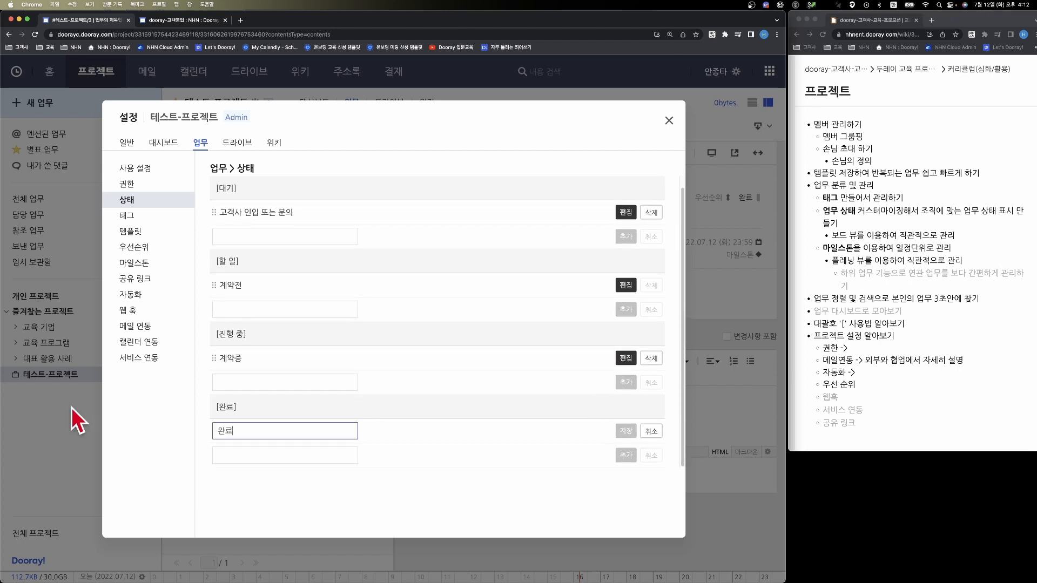
key(super+a)
text(게약완료대)
click(622, 432)
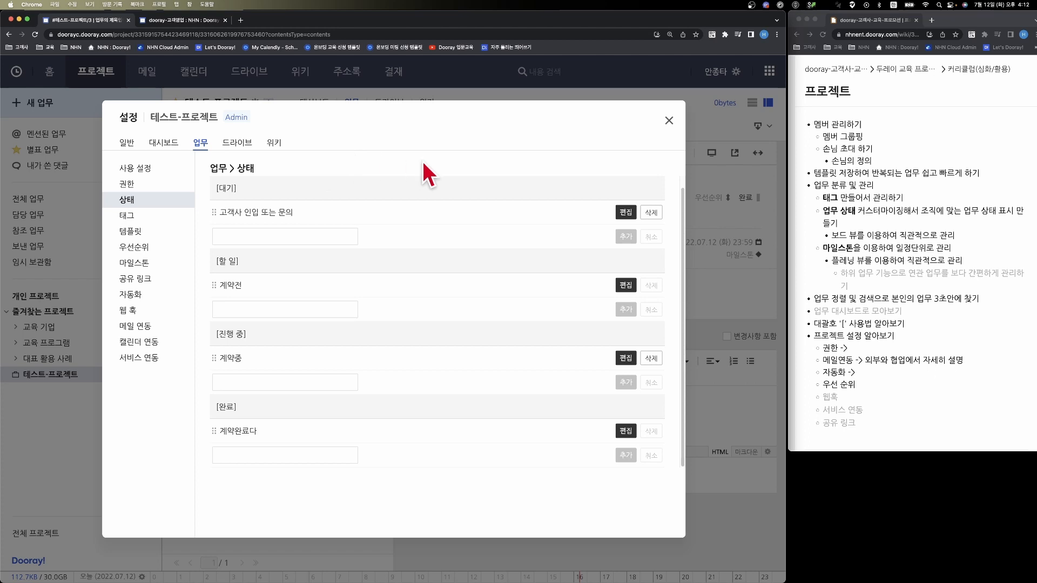
click(668, 120)
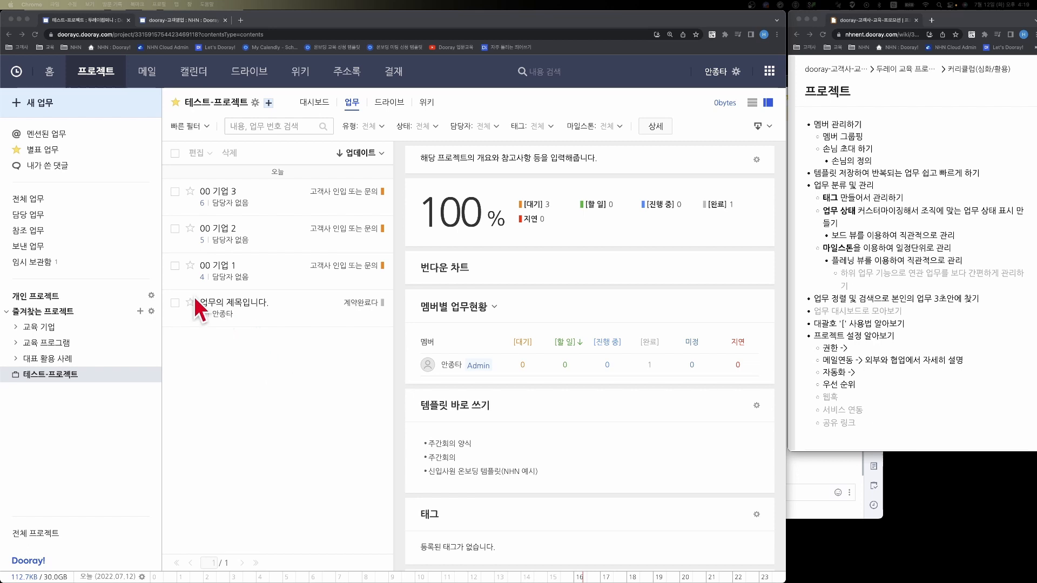
- Enable 보드 in the project's task usage settings and save the change
click(253, 102)
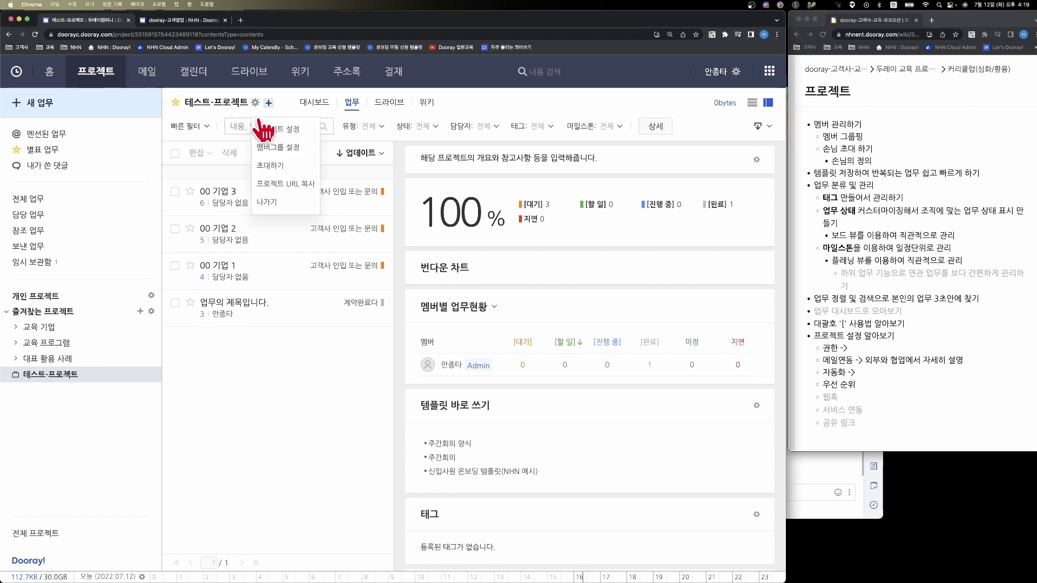
click(265, 134)
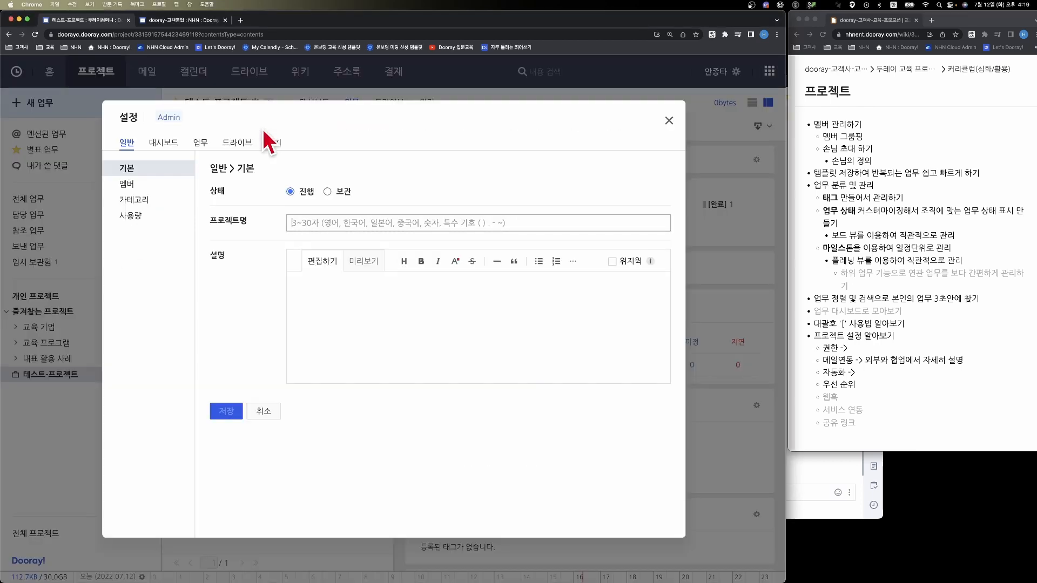
click(200, 142)
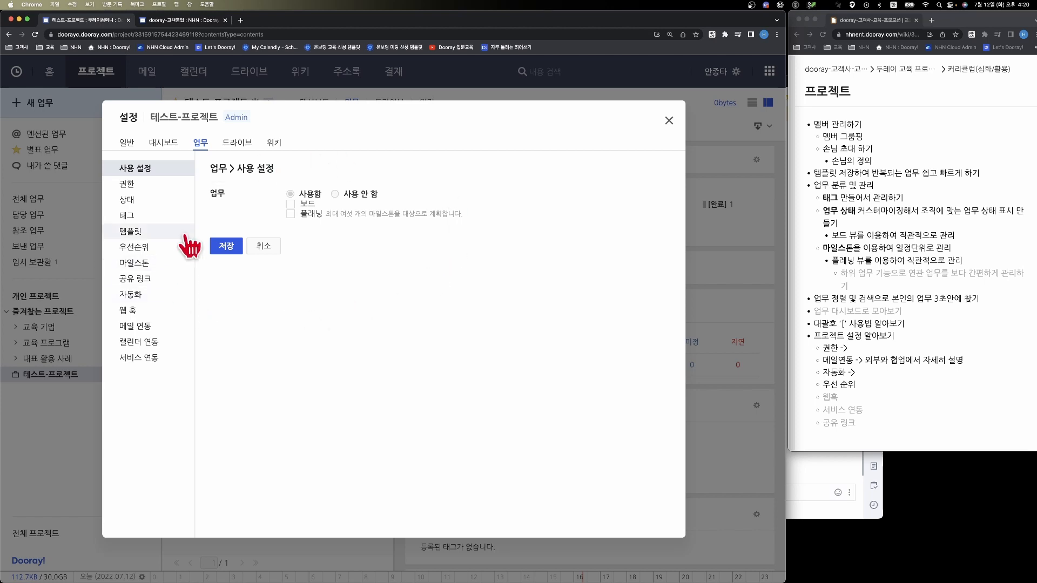
click(290, 204)
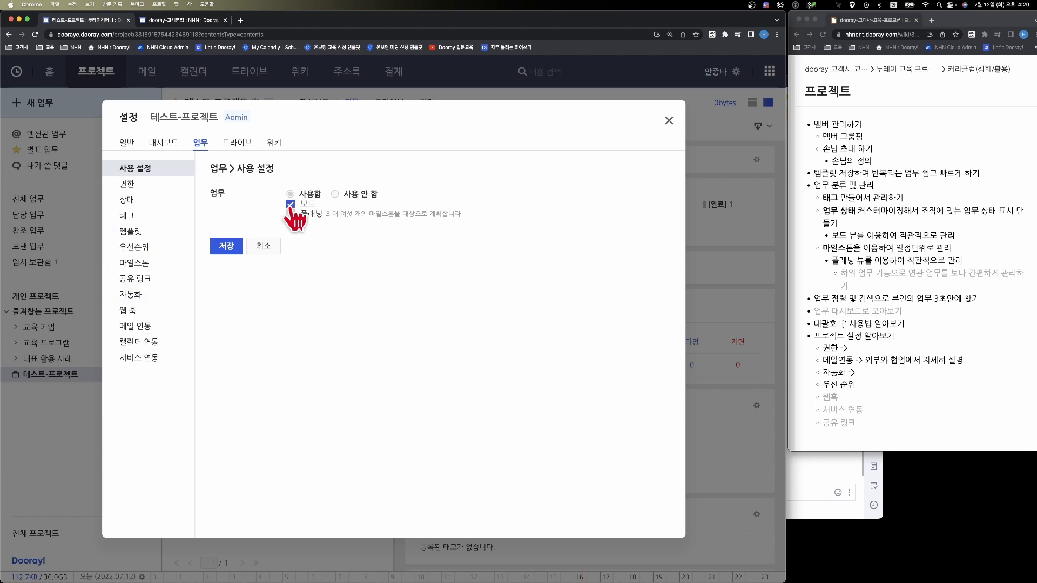
click(229, 247)
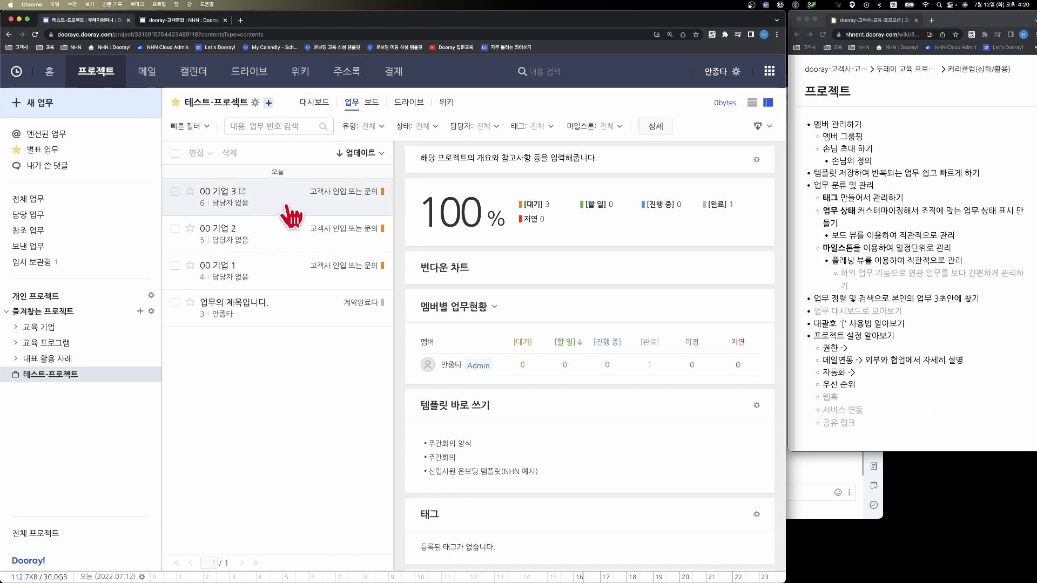
- Move the "00 기업 3" card to the 계약전 column in the project's board view
click(380, 106)
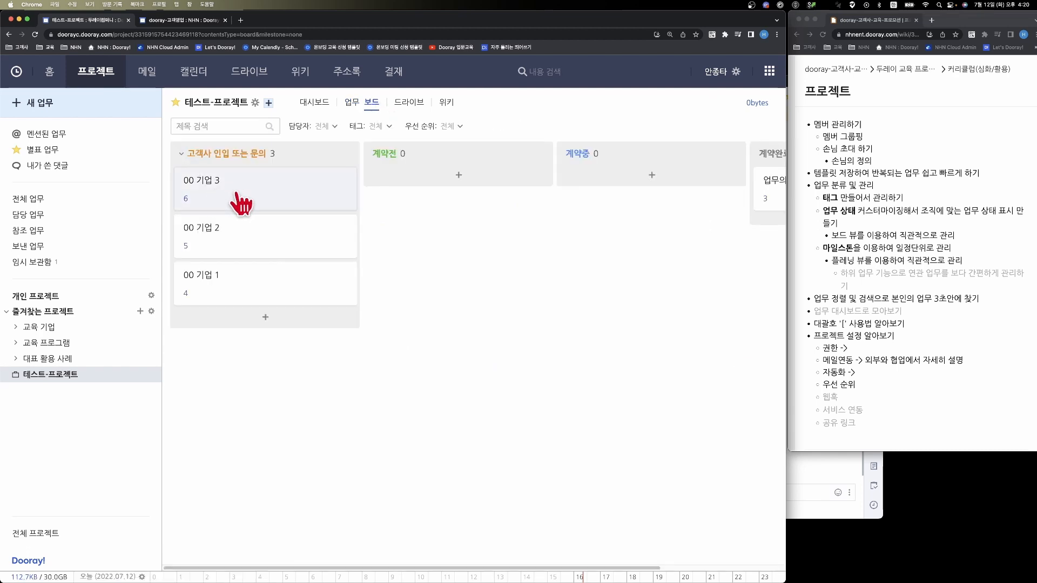
drag(236, 199, 451, 173)
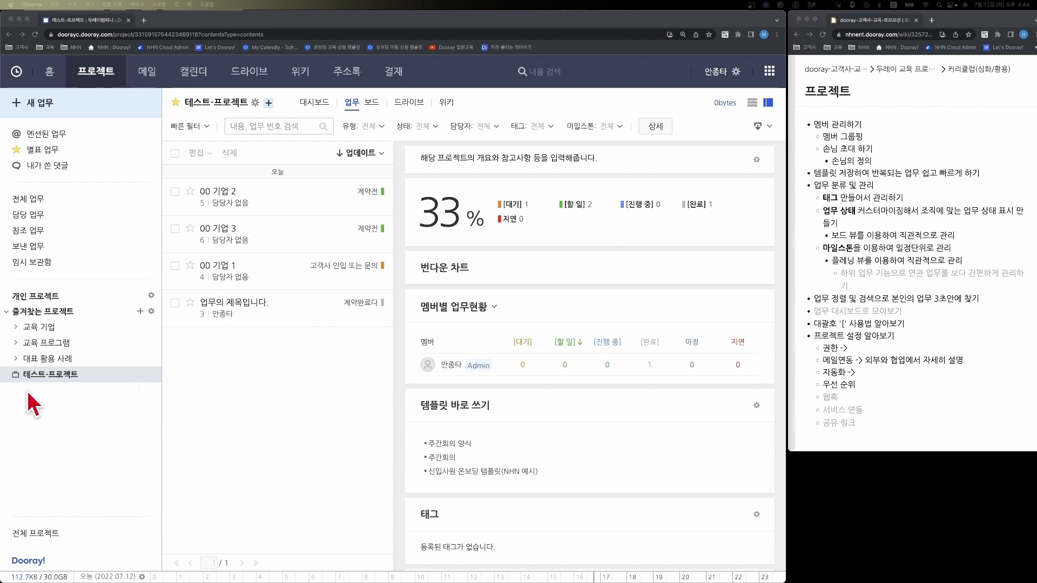
- Open the task milestone settings of 테스트-프로젝트
click(49, 400)
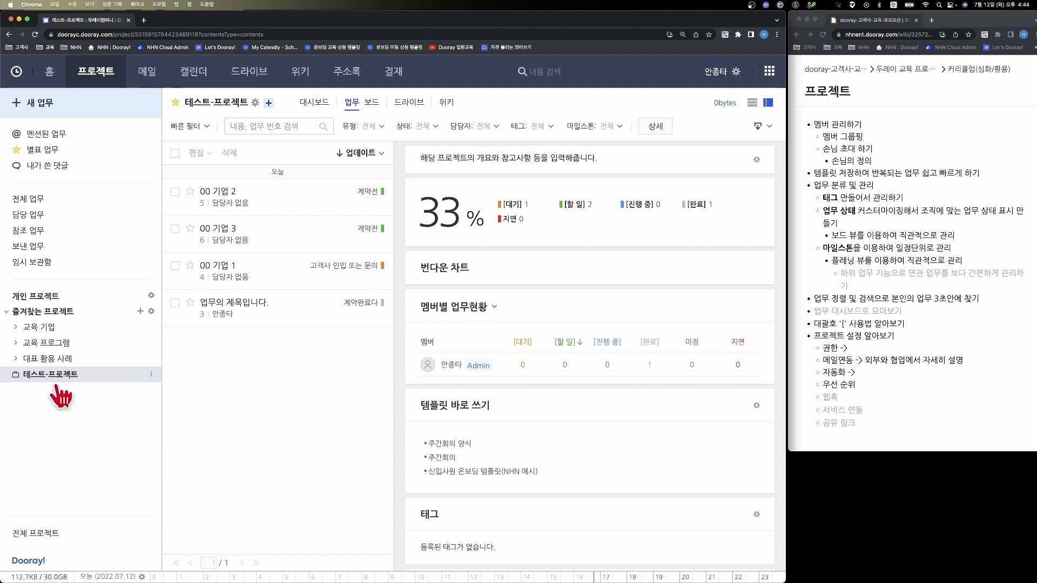
click(61, 379)
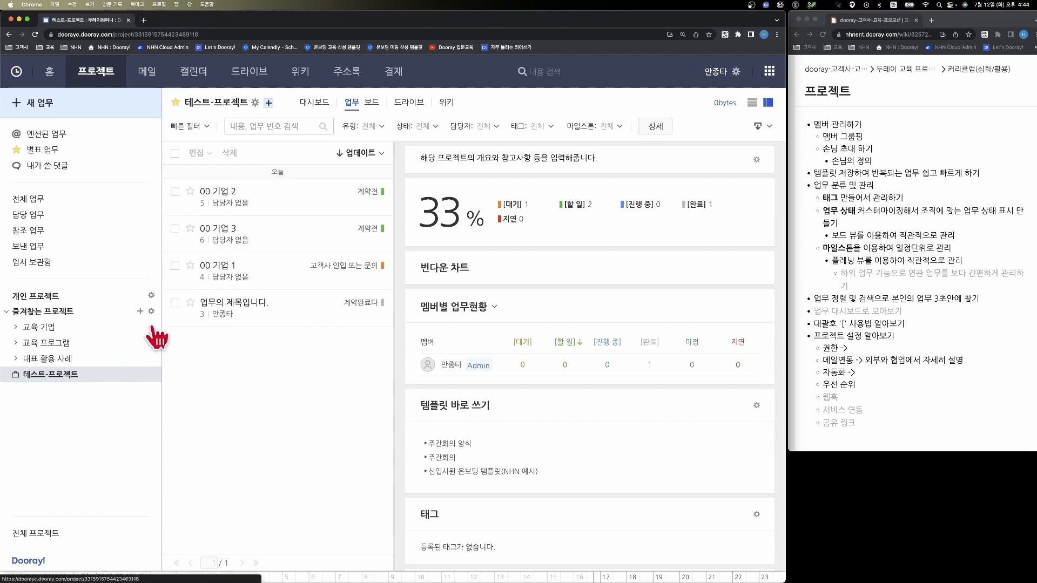
click(255, 102)
click(275, 129)
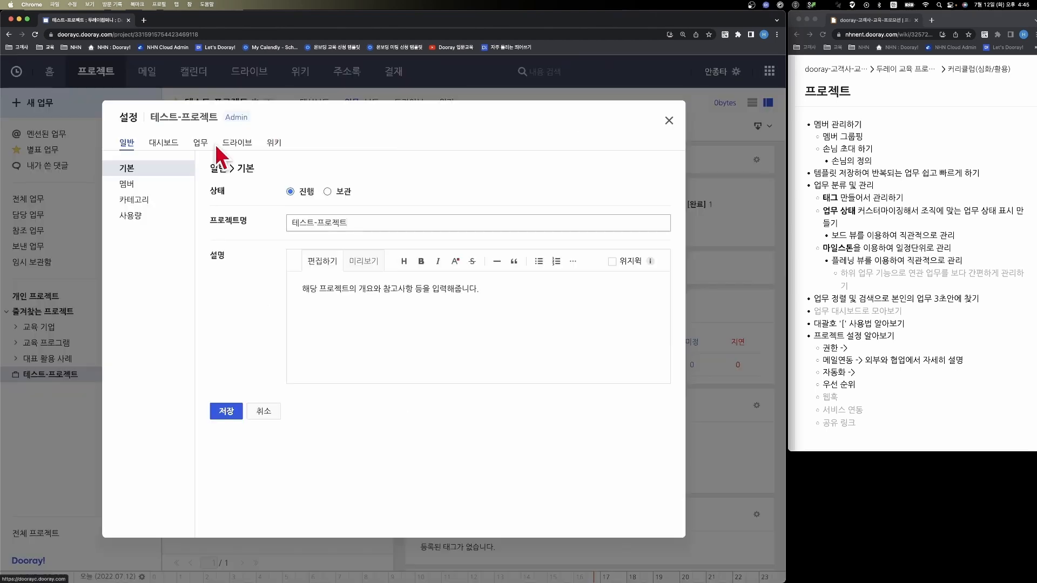
click(209, 144)
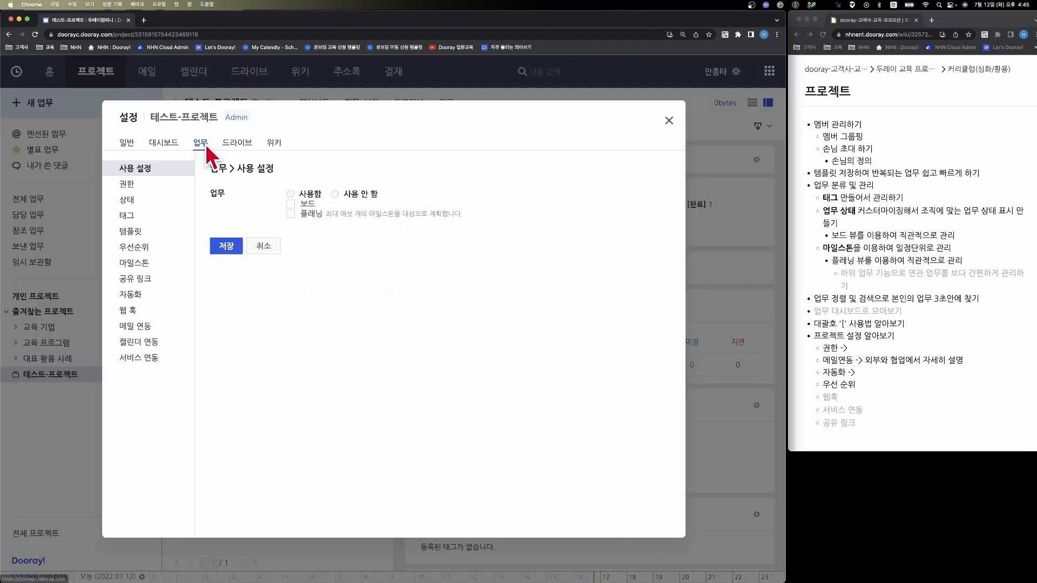
click(139, 263)
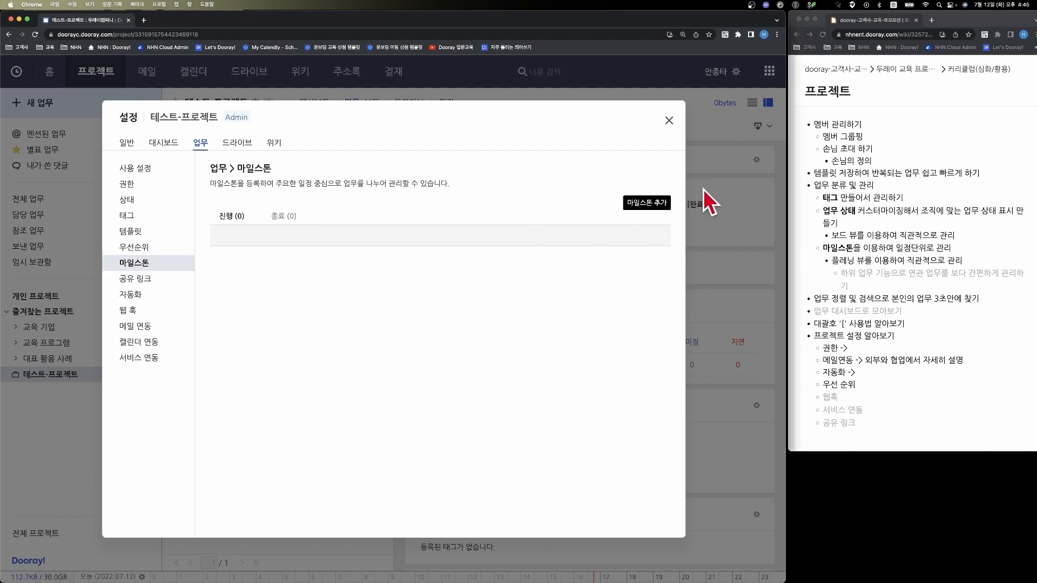
- Add a milestone named "7월 4주" running from 2022-07-12 to 2022-07-22
click(632, 201)
text(7)
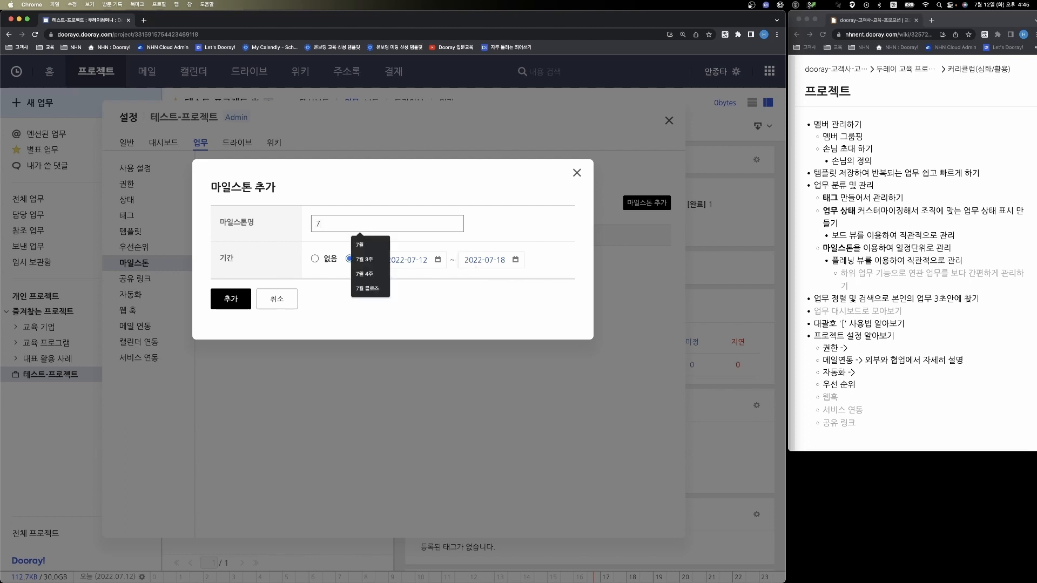
text(월 4주)
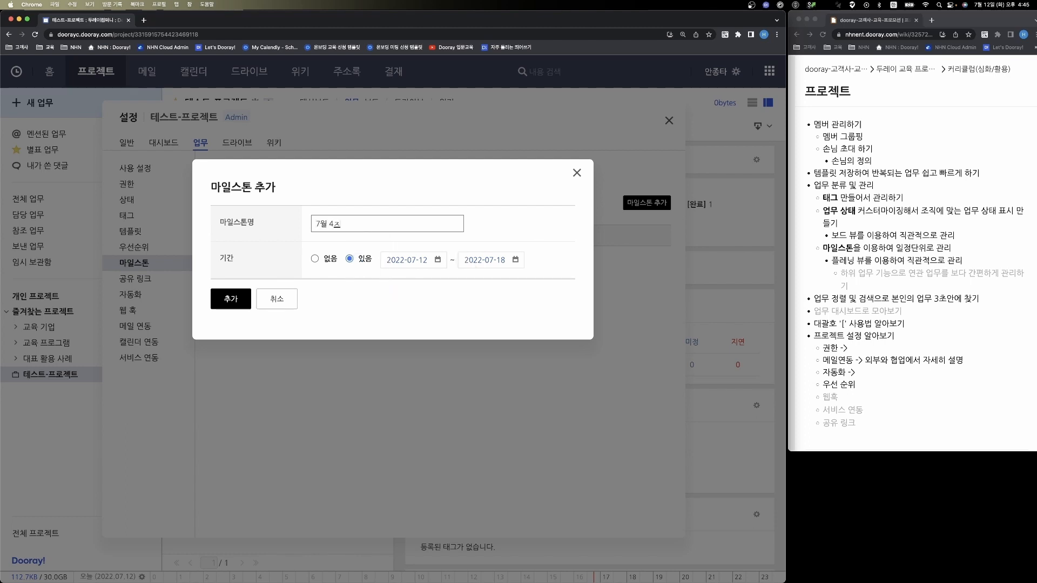
click(475, 259)
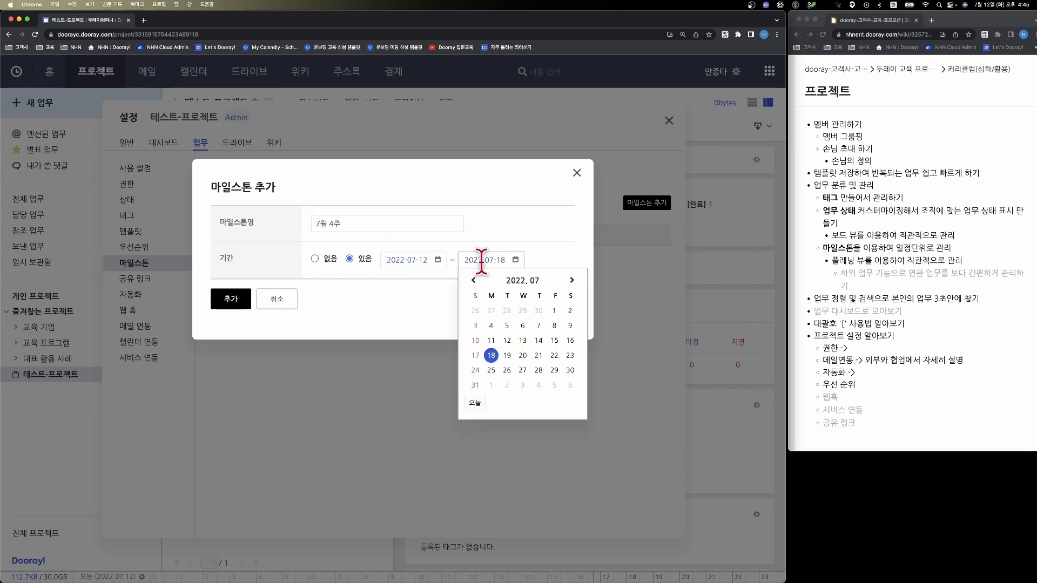
click(554, 355)
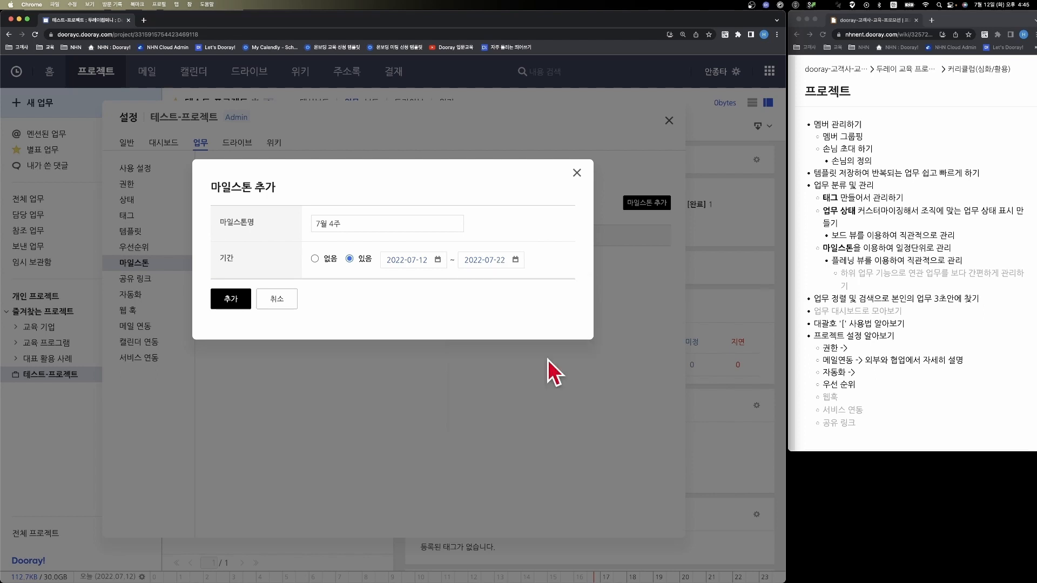
click(238, 306)
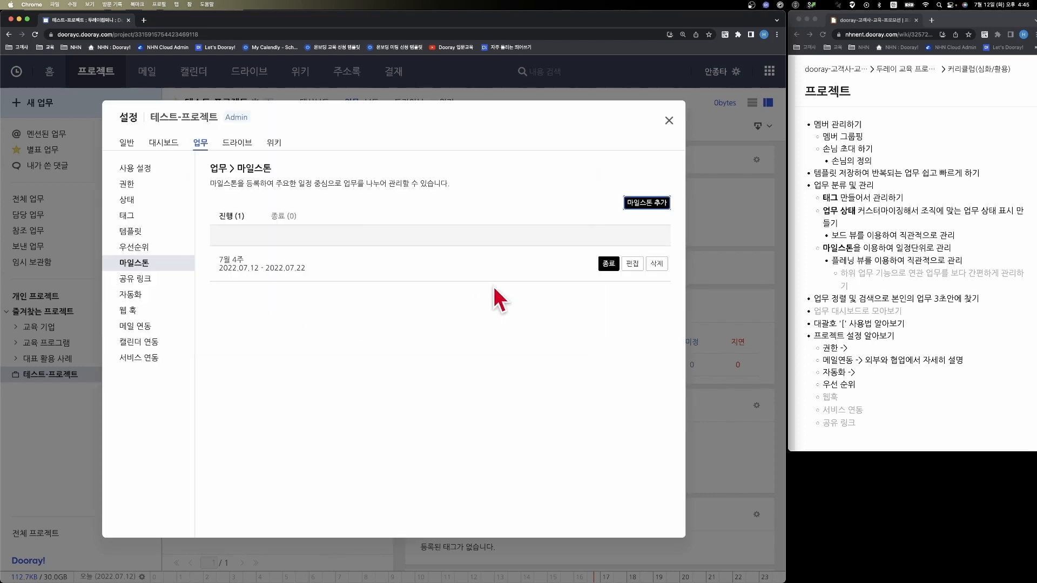
- Add a second milestone named "7월 3주" running from 2022-07-04 to 2022-07-15 and close the project settings
click(641, 204)
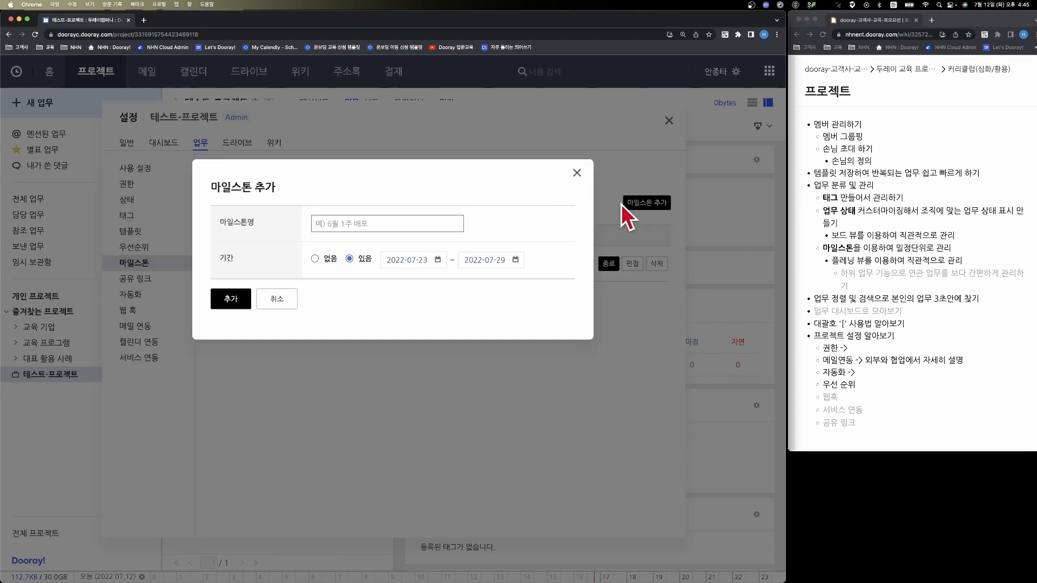
click(426, 222)
text(7외월 3주)
click(483, 259)
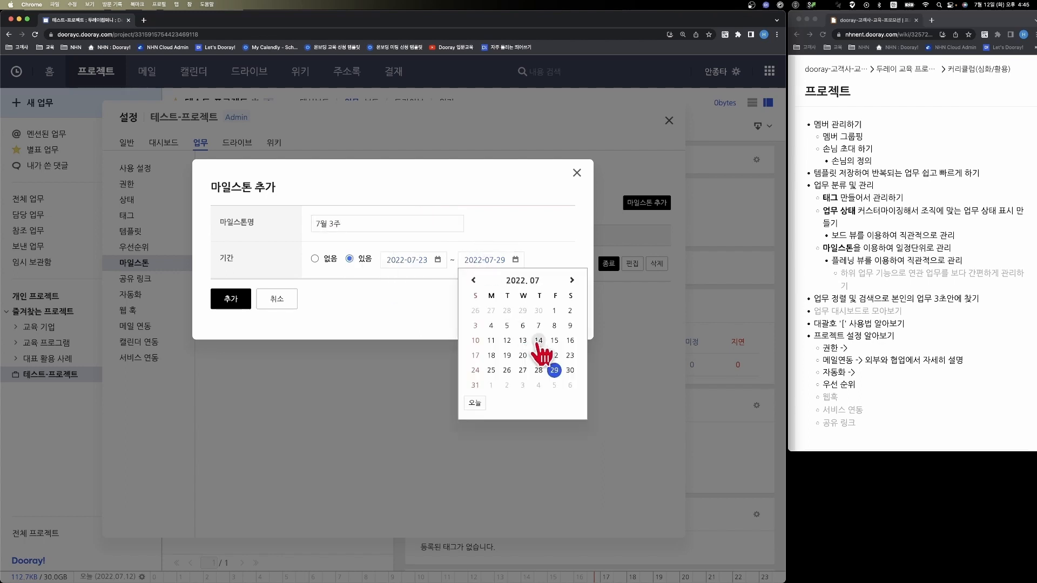
click(554, 341)
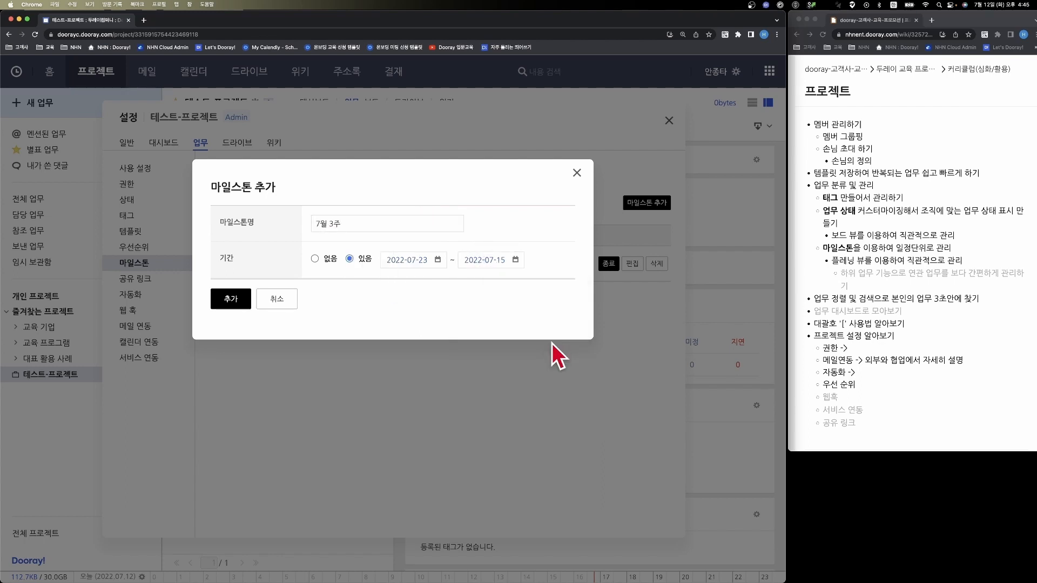
click(421, 260)
click(413, 325)
click(248, 297)
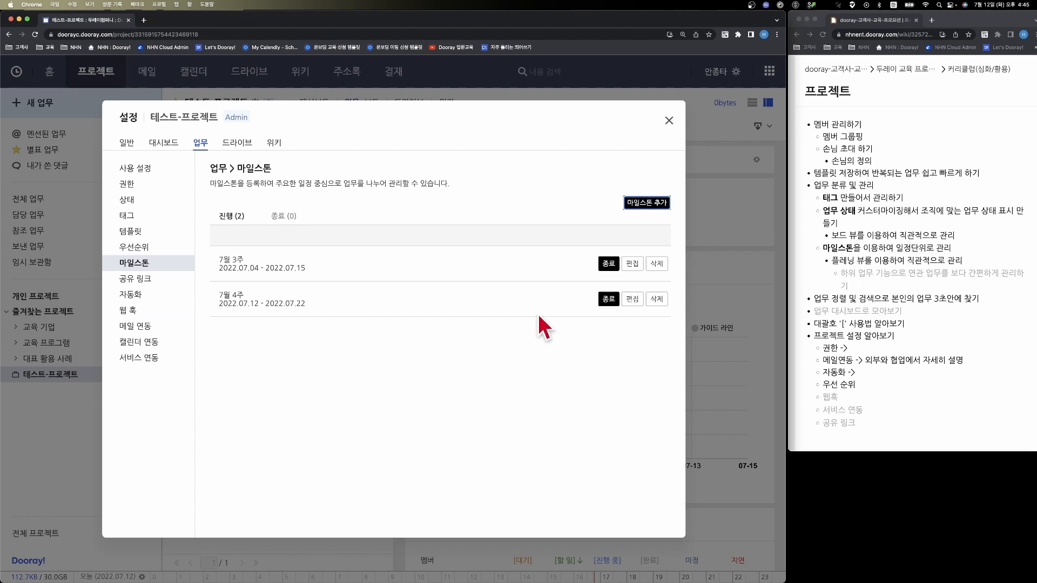
click(668, 121)
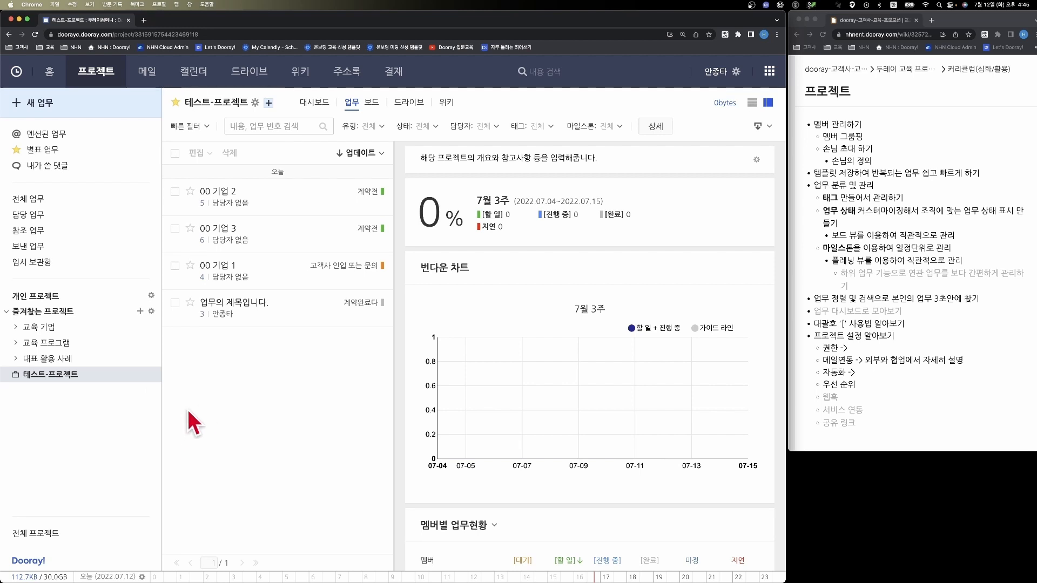
- Assign the 7월 4주 milestone to the task "00 기업 3"
click(296, 245)
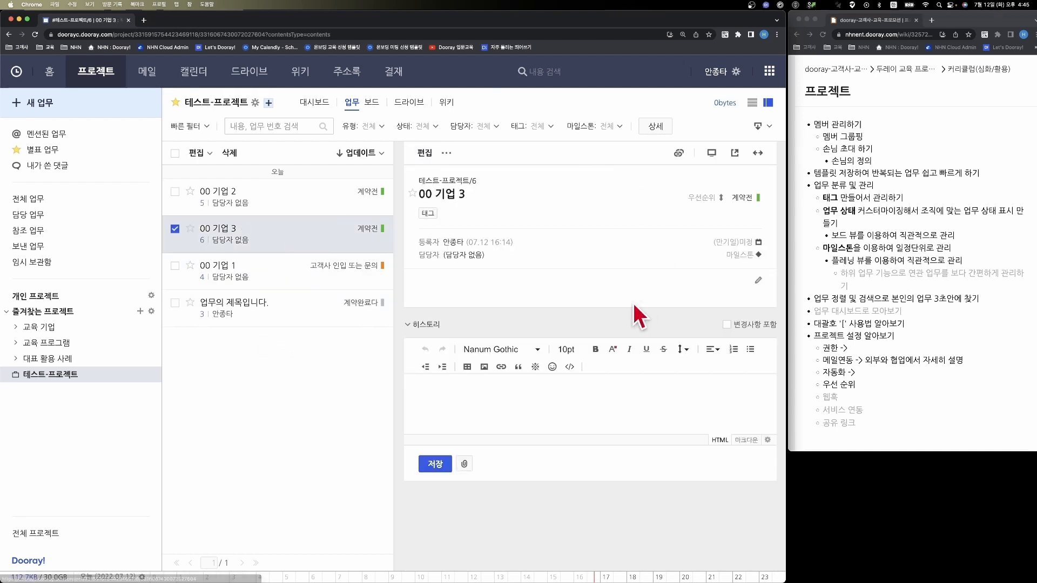
click(742, 256)
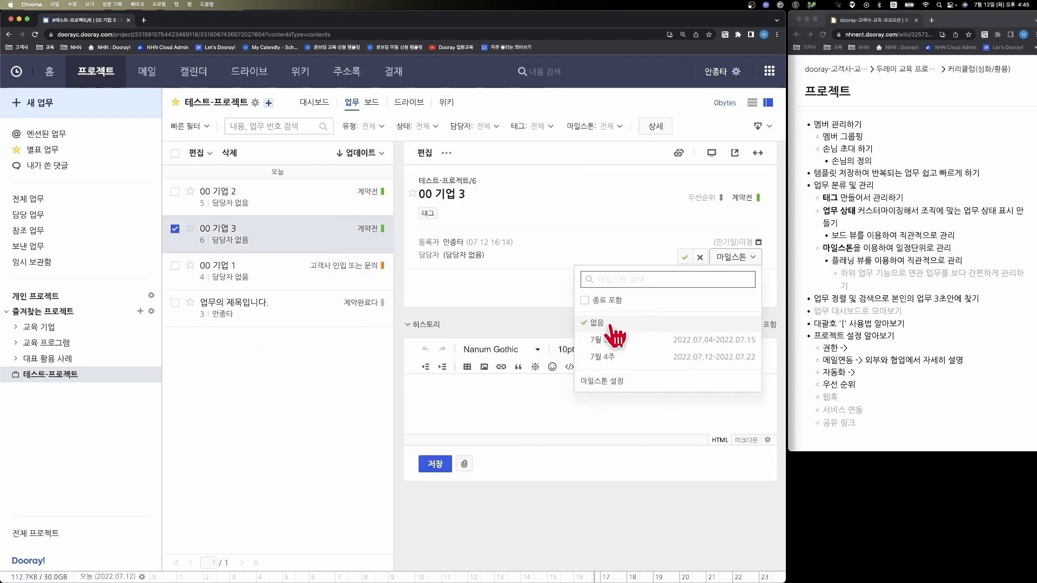
click(608, 360)
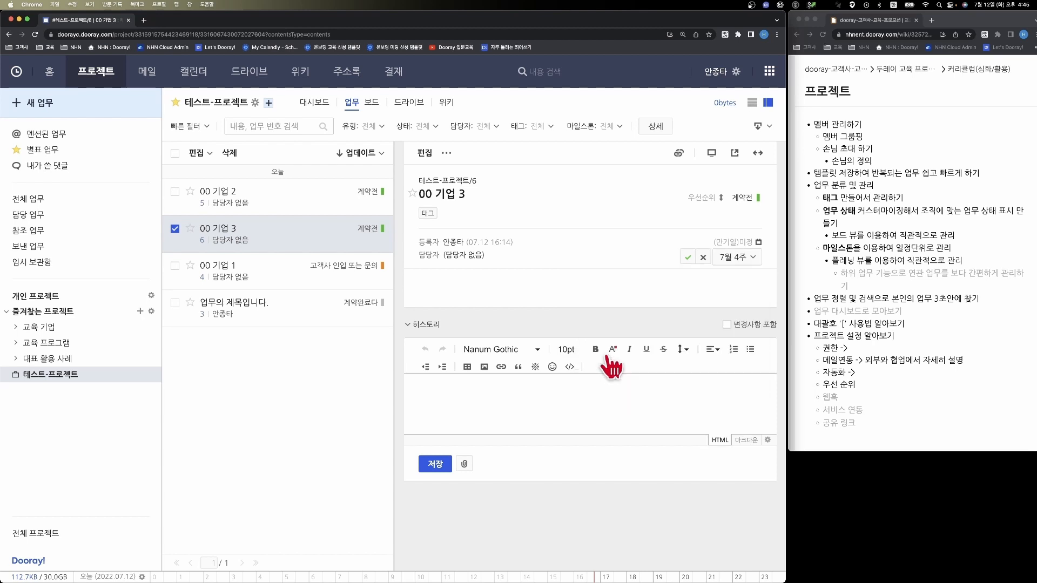
click(687, 259)
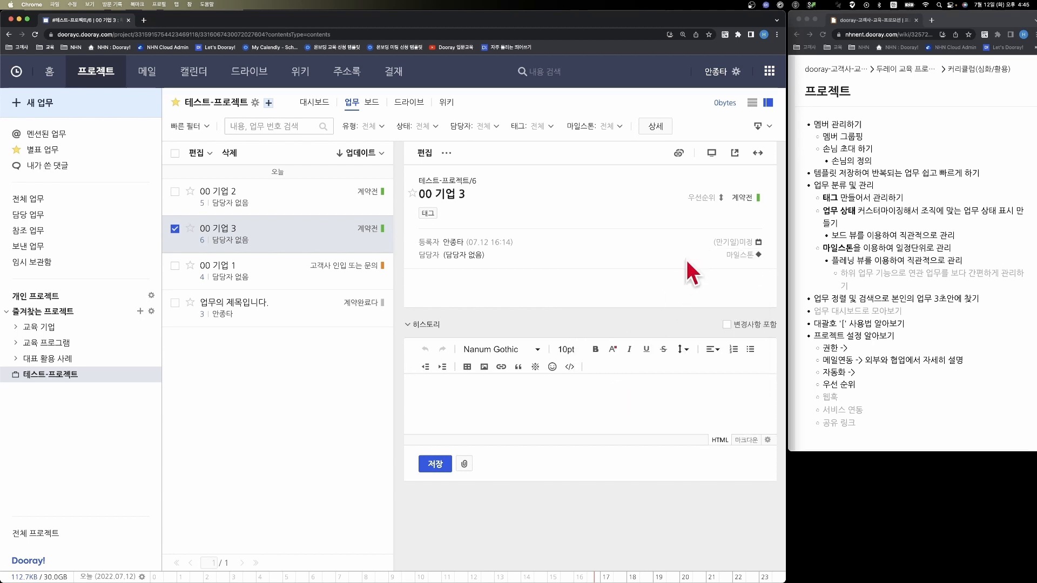
- Assign the 7월 3주 milestone to the task "00 기업 2"
click(301, 203)
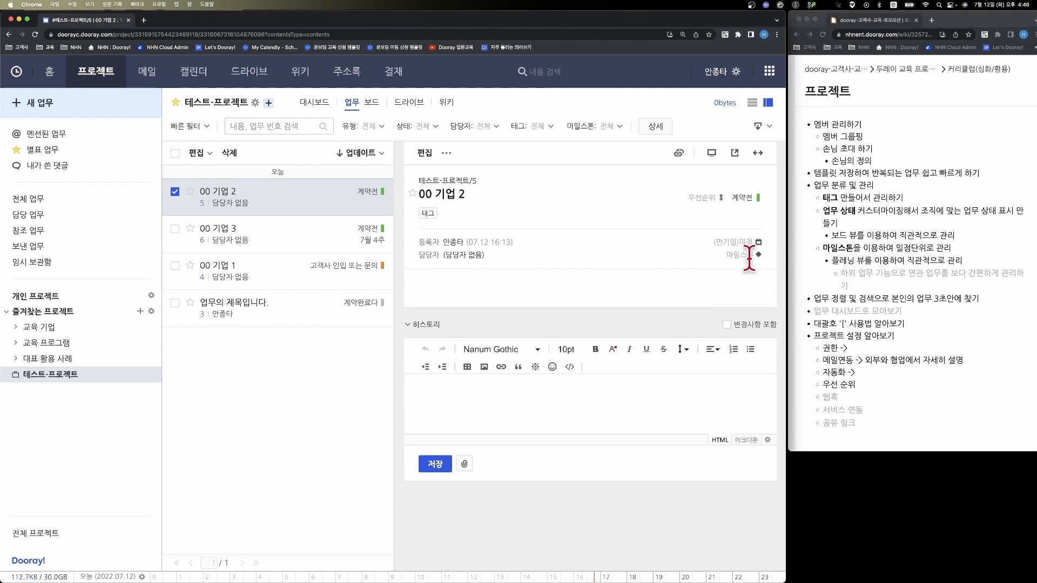
click(749, 259)
click(590, 347)
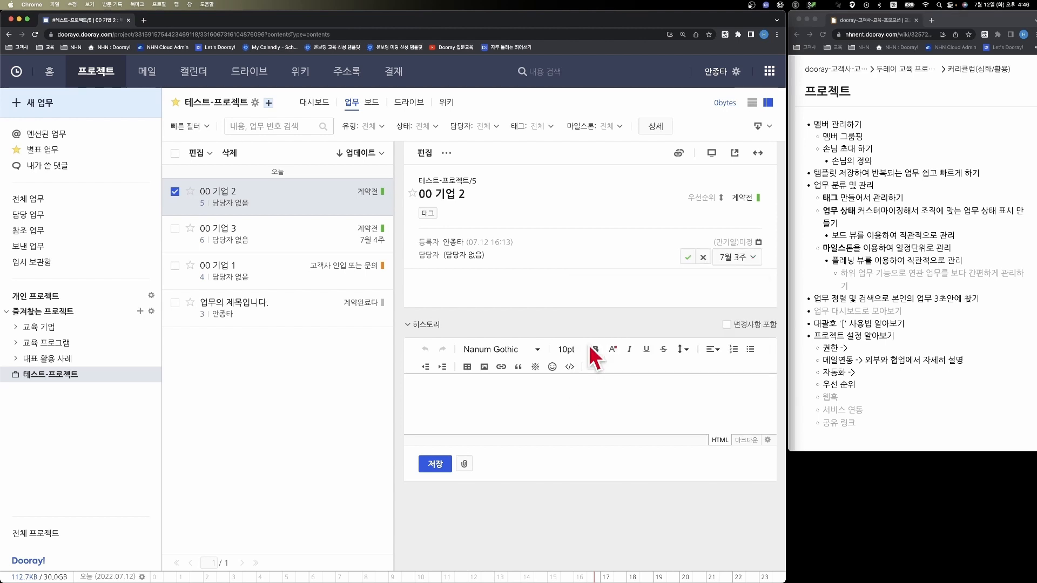
click(688, 258)
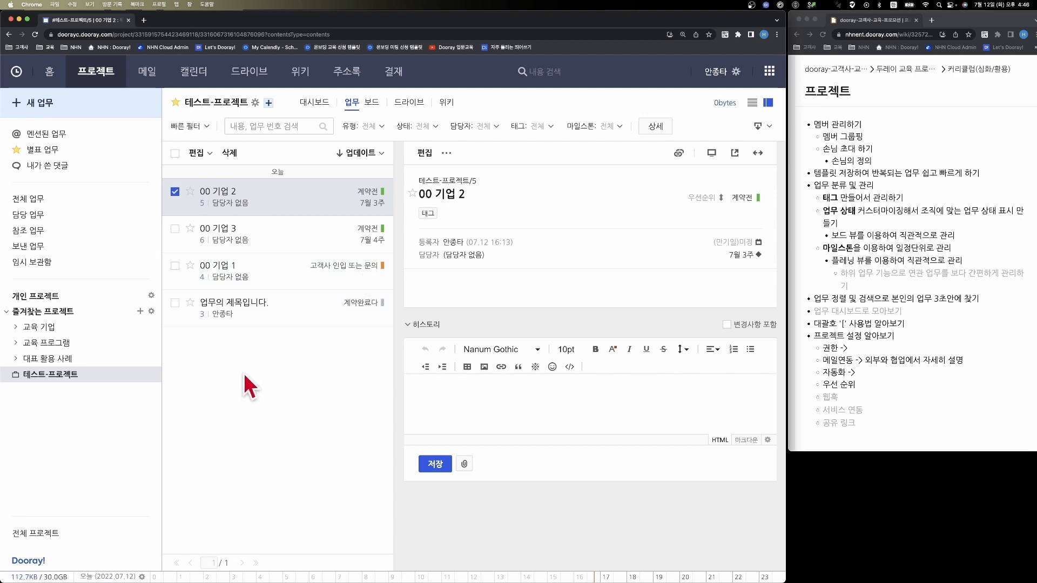
- Review the milestone progress in the project overview, then check the 7월 3주 details and the following week in the calendar
click(49, 375)
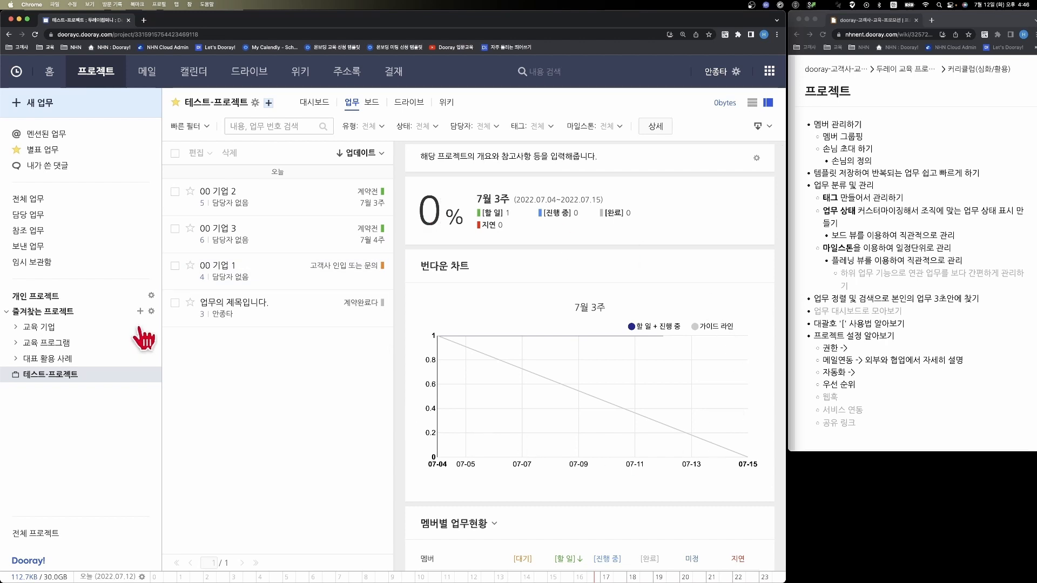
click(192, 84)
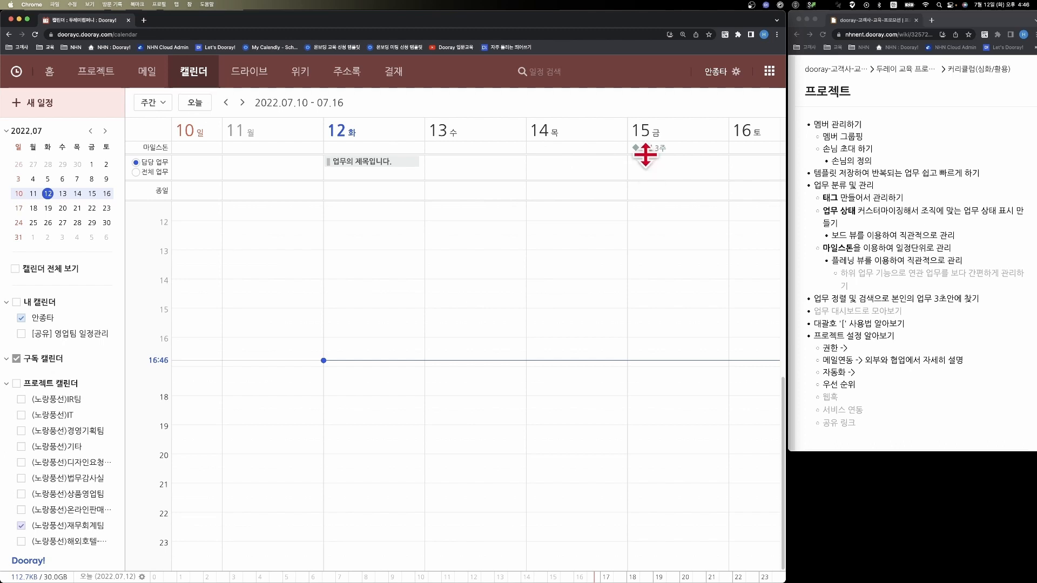
click(646, 149)
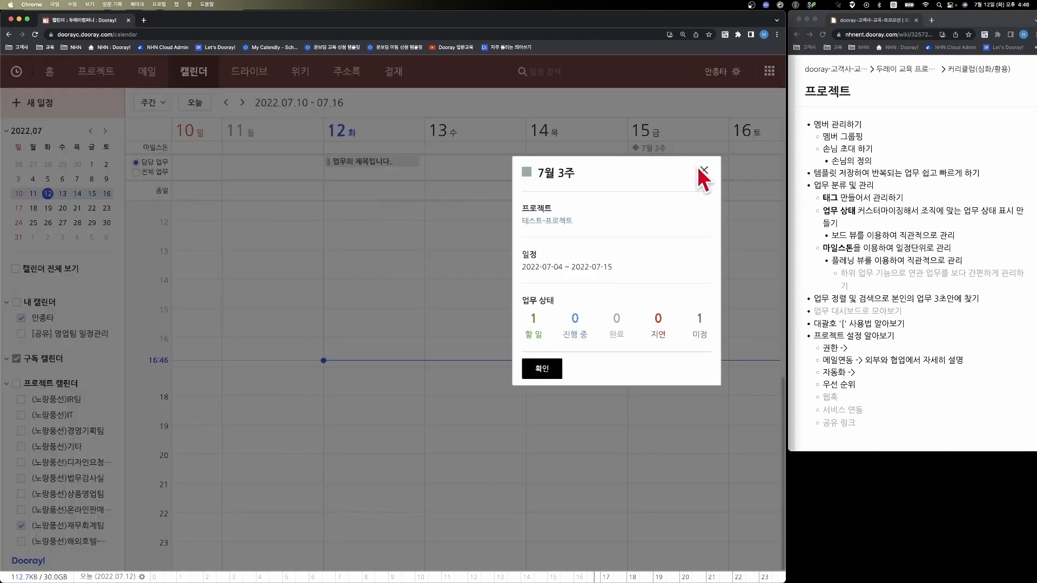
click(699, 168)
click(242, 102)
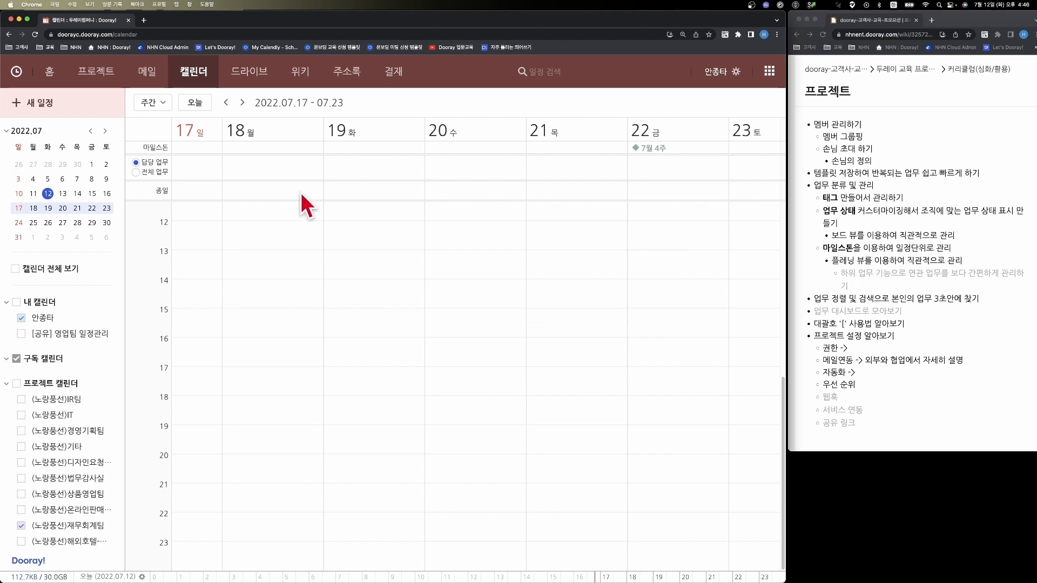
- Enable 플래닝 in the project's task usage settings, save the change and open the planning view
click(108, 81)
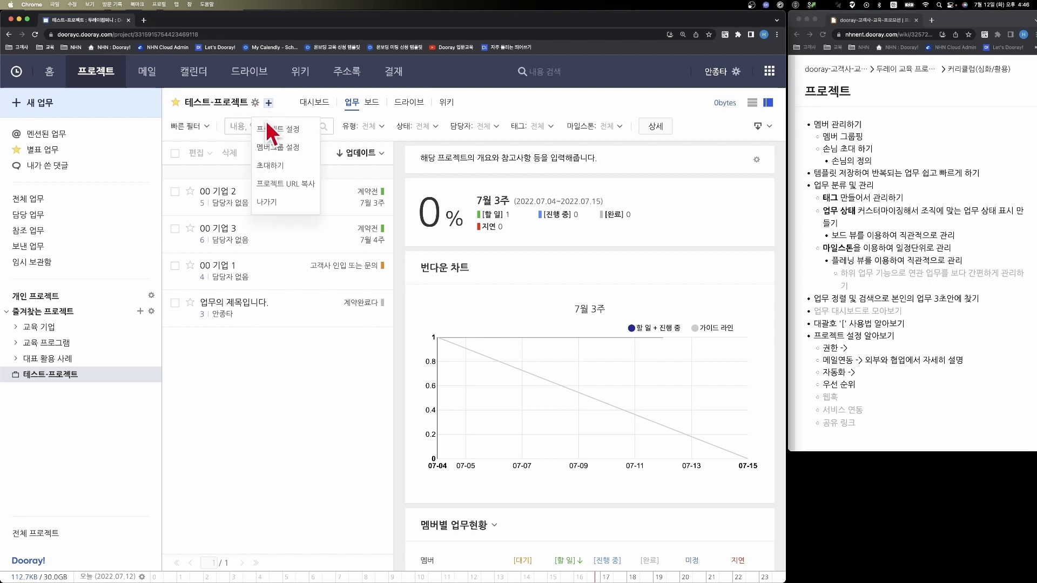
click(200, 146)
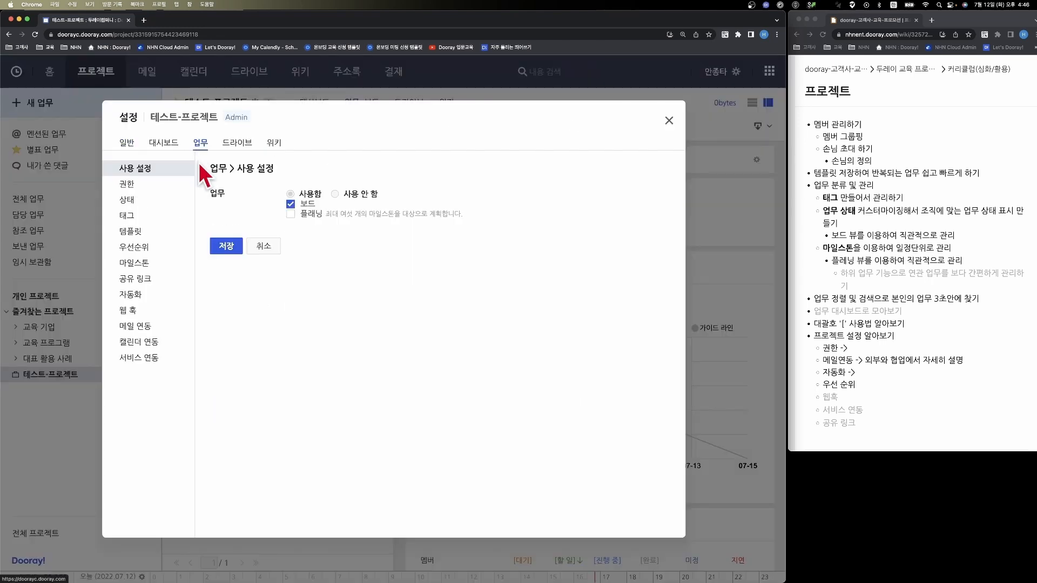
click(290, 213)
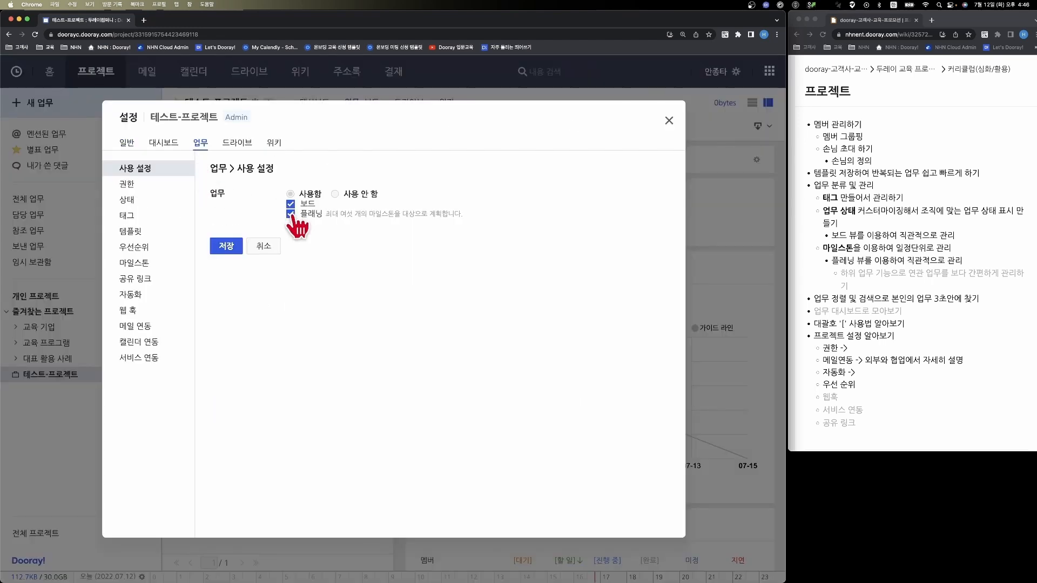
click(226, 247)
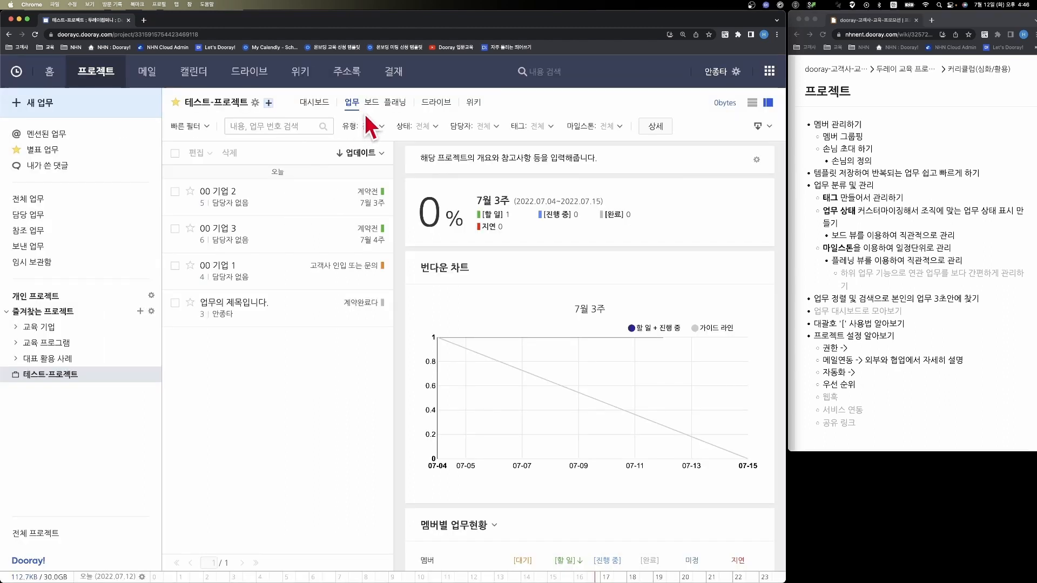
click(397, 107)
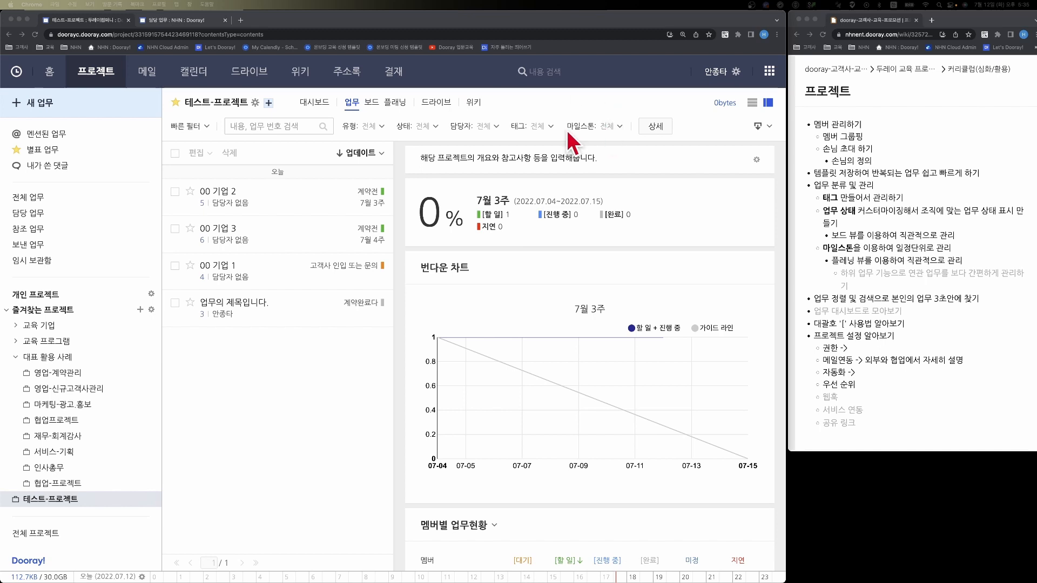
- Examine the tag filter, quick filter options and search field above the project's task list
click(532, 127)
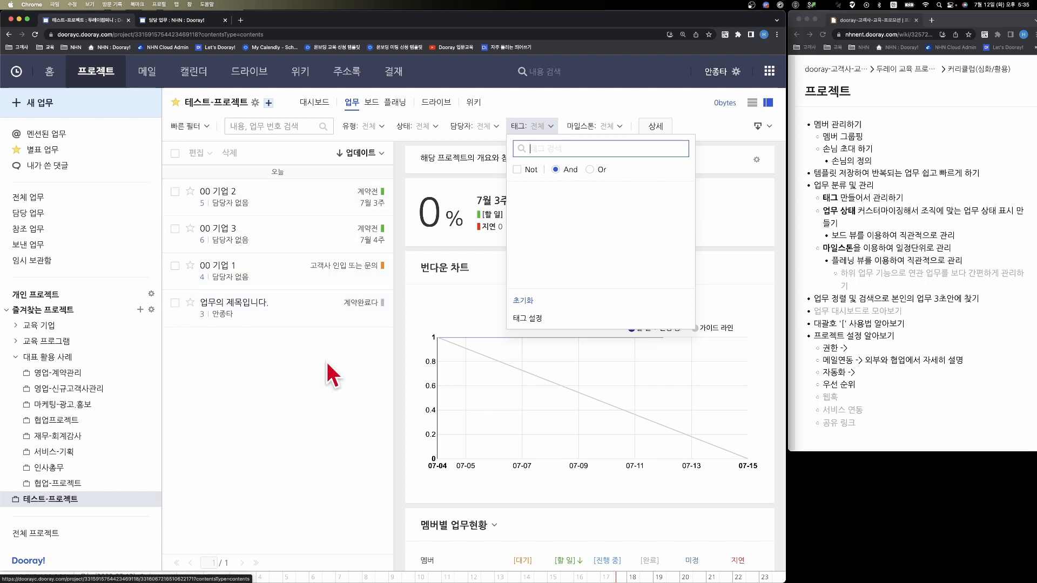
click(324, 416)
click(202, 132)
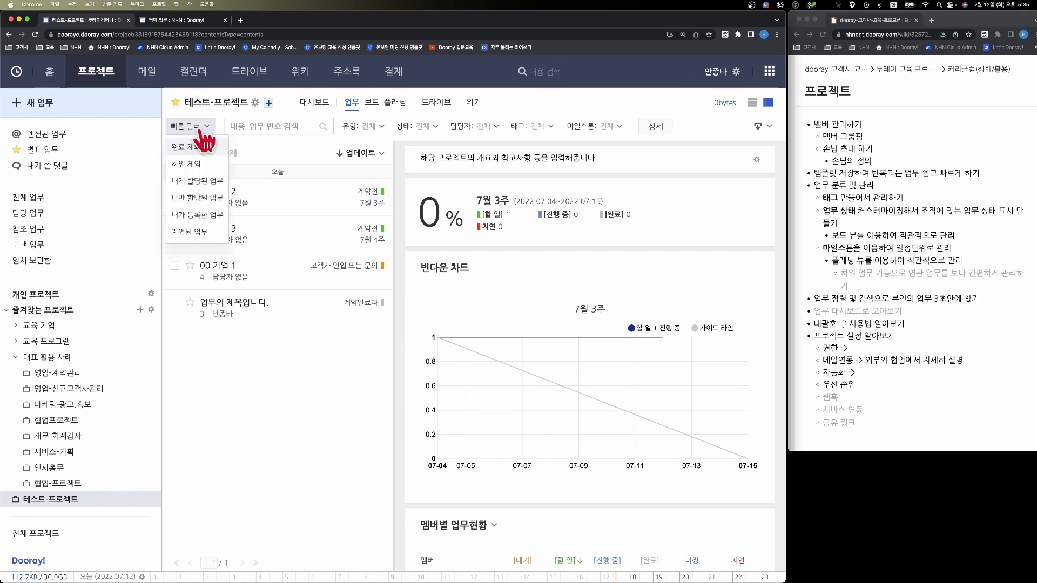
click(252, 128)
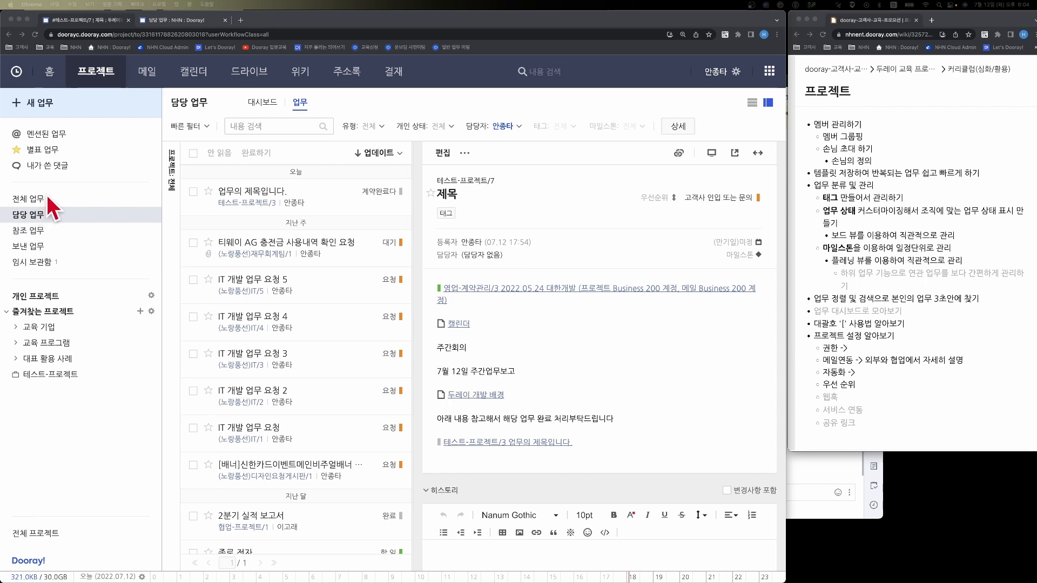
- Start a new task in 테스트-프로젝트, enlarge its writing window and title the task "제목"
click(96, 113)
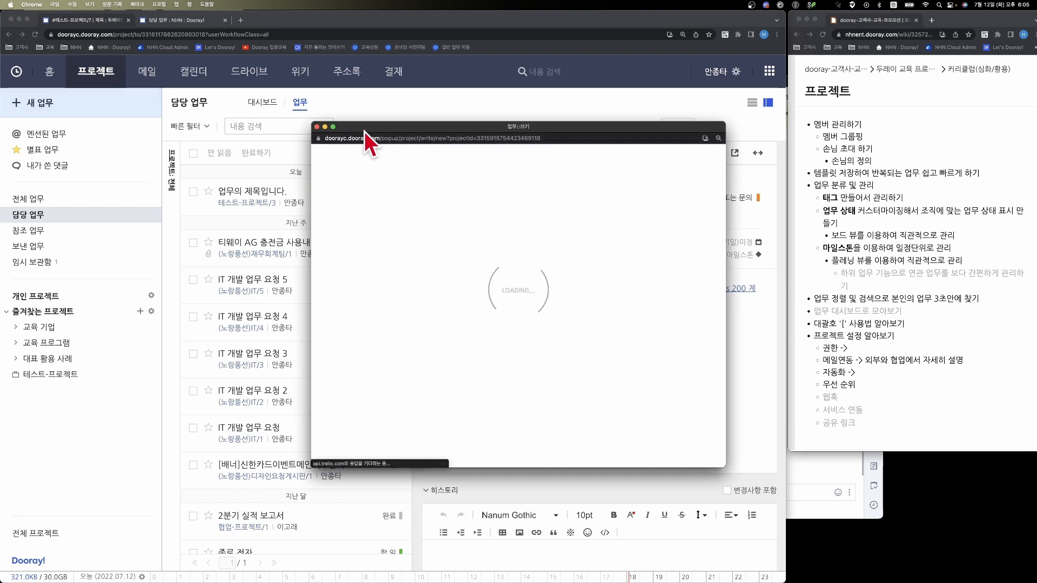
drag(314, 126, 194, 66)
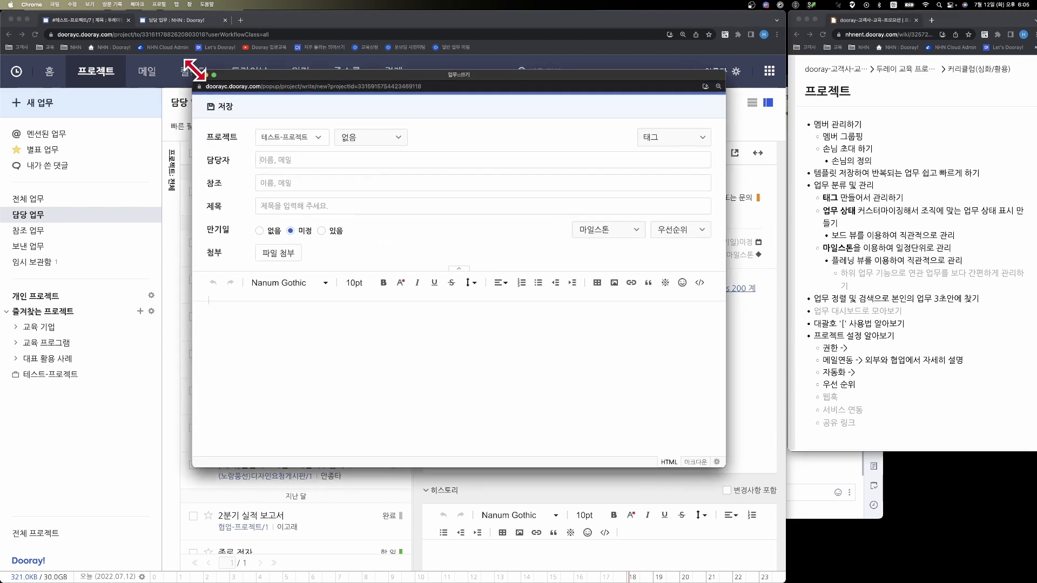
click(300, 201)
text(ㅈ)
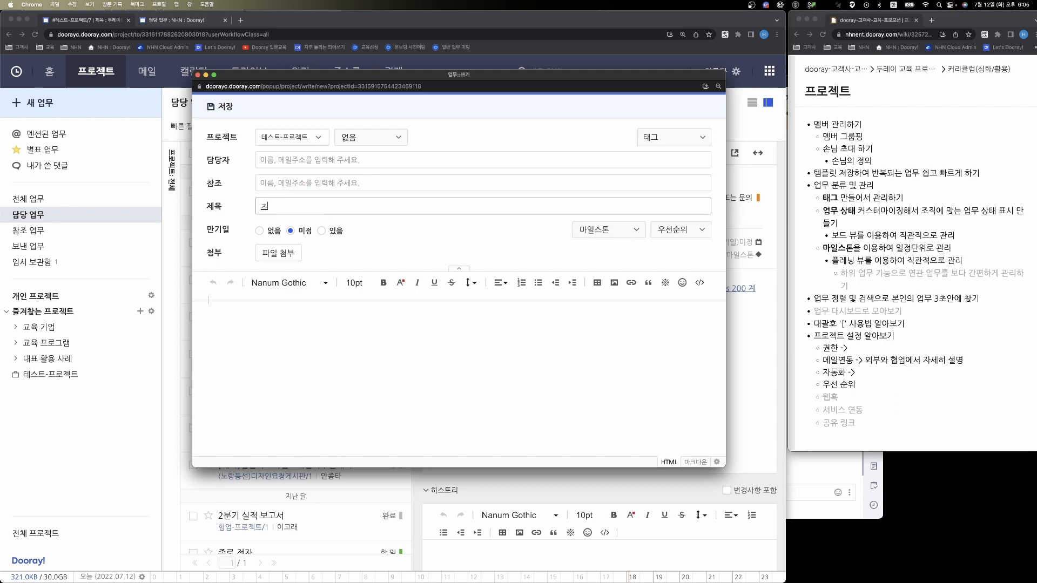
text(ㅔ목)
- Insert a bracket task reference to "유통 처리 내용 결과 확인" in the task body
click(322, 318)
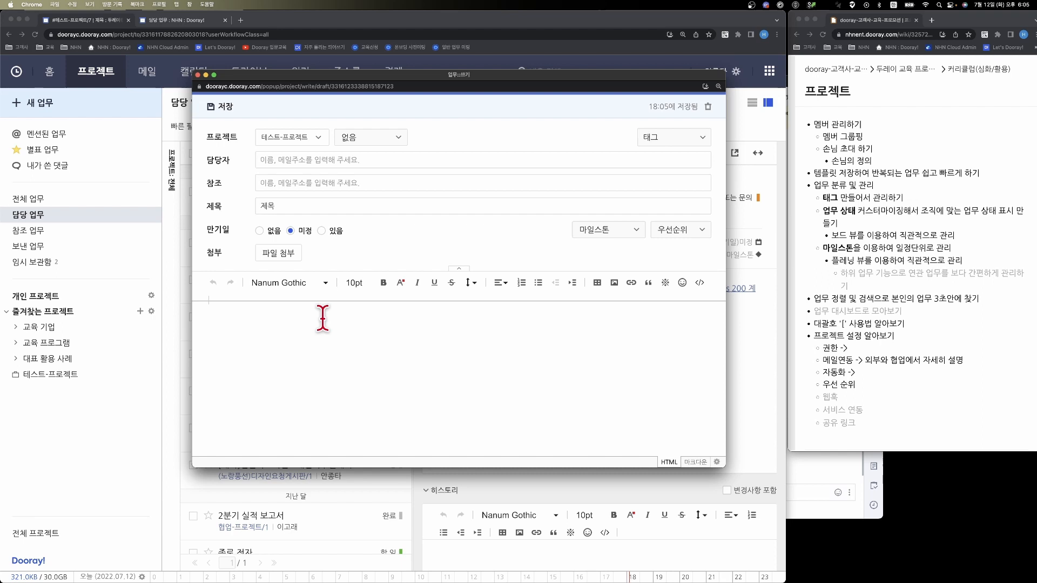
text([)
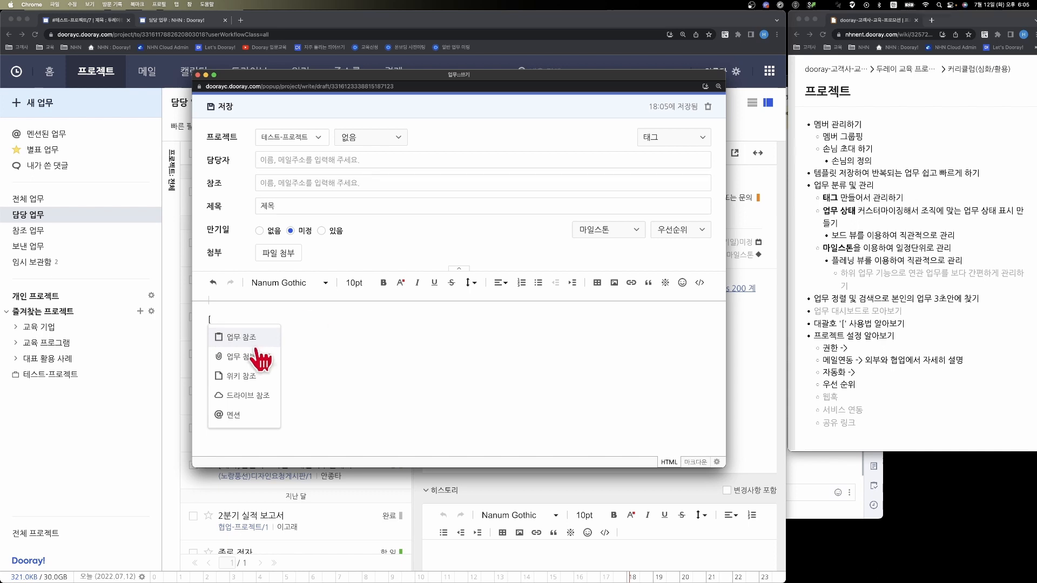
click(252, 344)
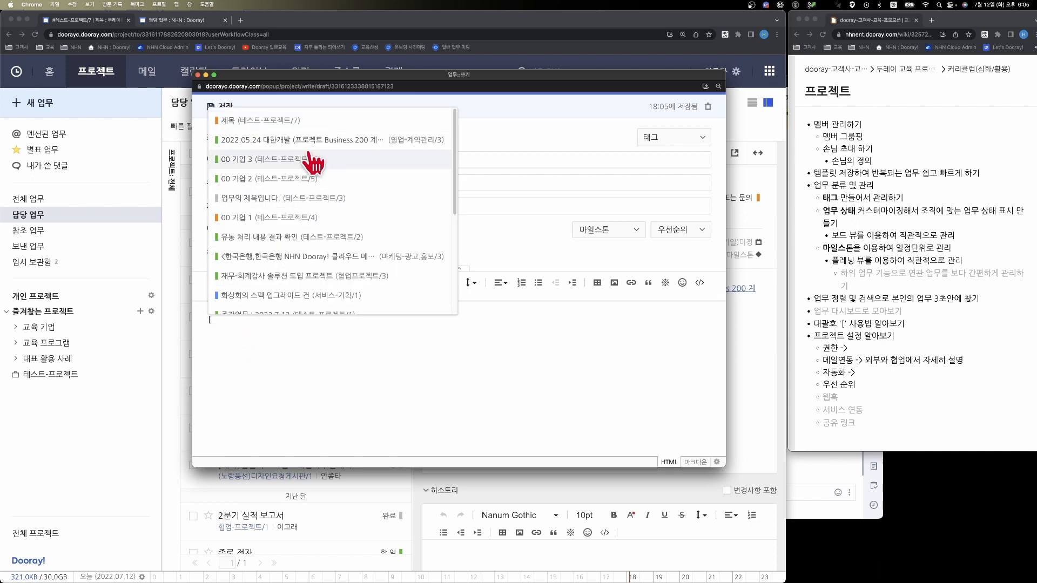
scroll(311, 165, down, 2)
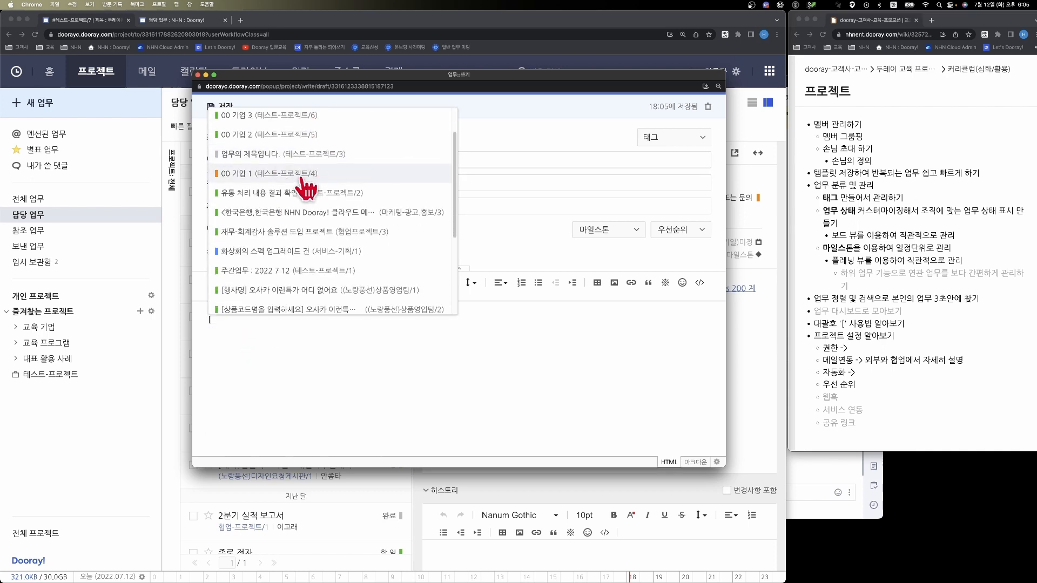
scroll(301, 180, down, 1)
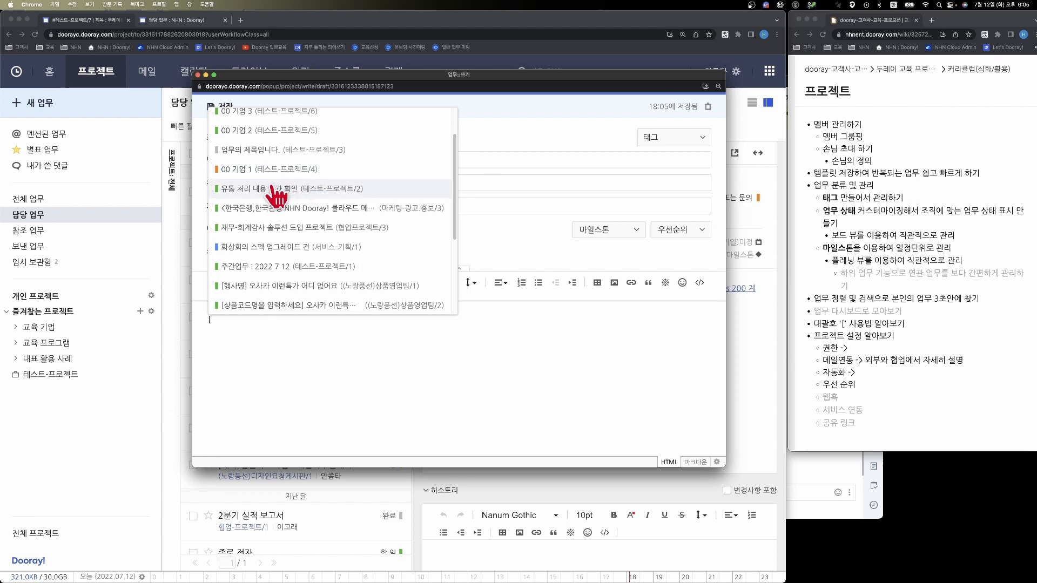
click(274, 189)
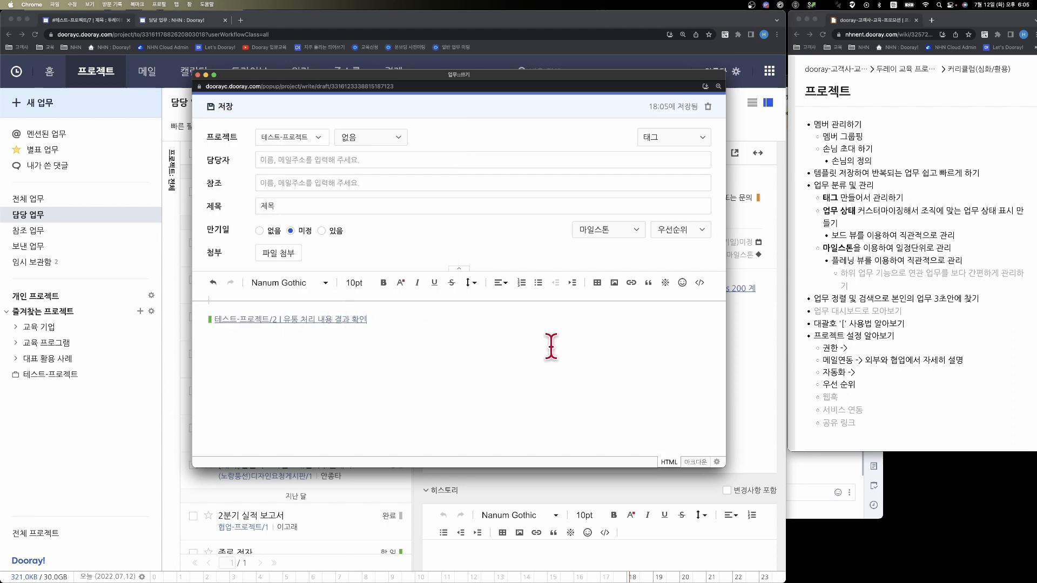
- On the next line of the body, insert a bracket wiki reference to the page "Dooray-School(가제)"
key(Return)
text([)
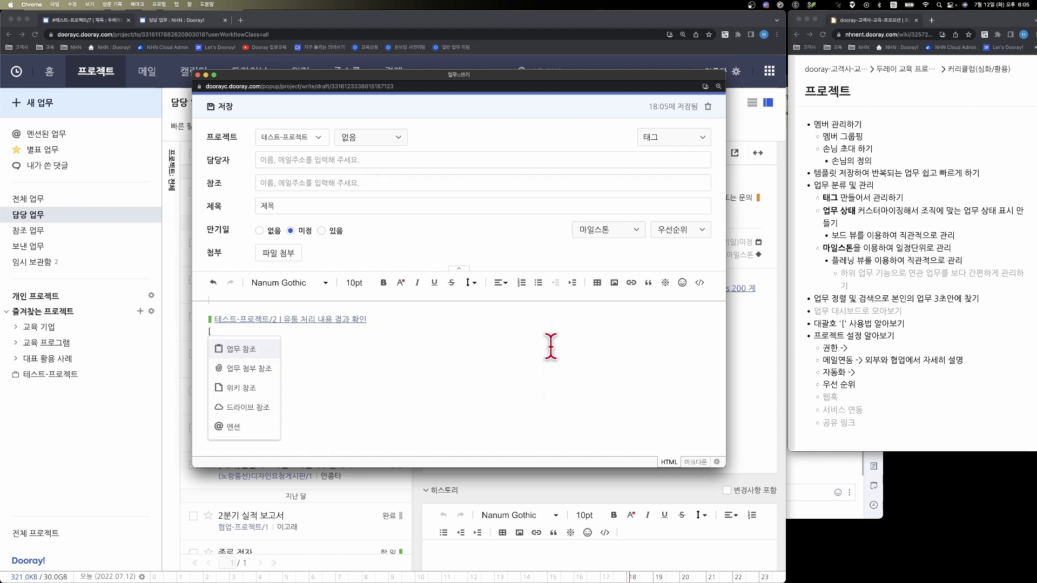
click(273, 395)
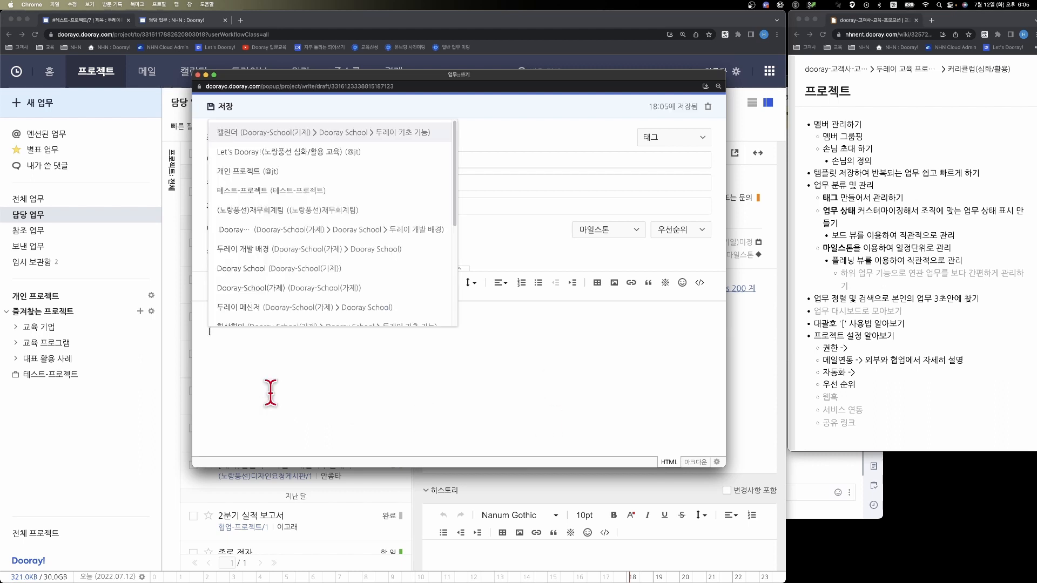
scroll(319, 232, down, 2)
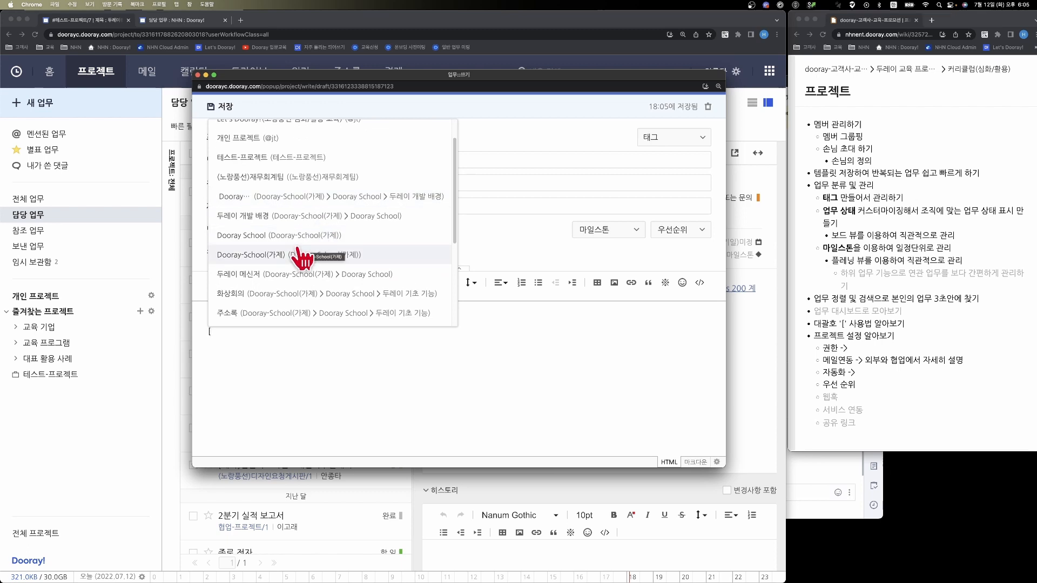
scroll(306, 235, down, 1)
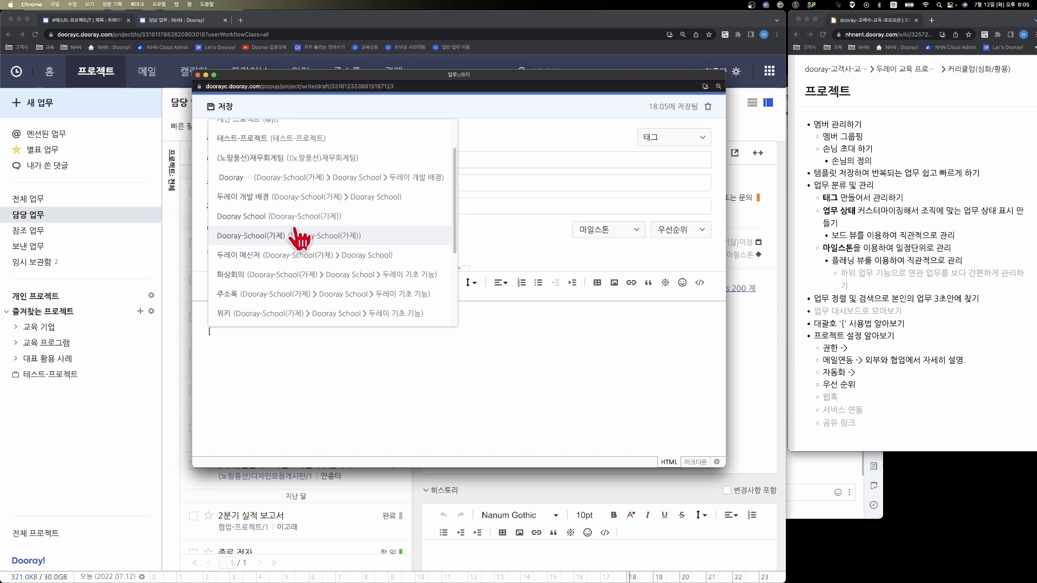
click(299, 237)
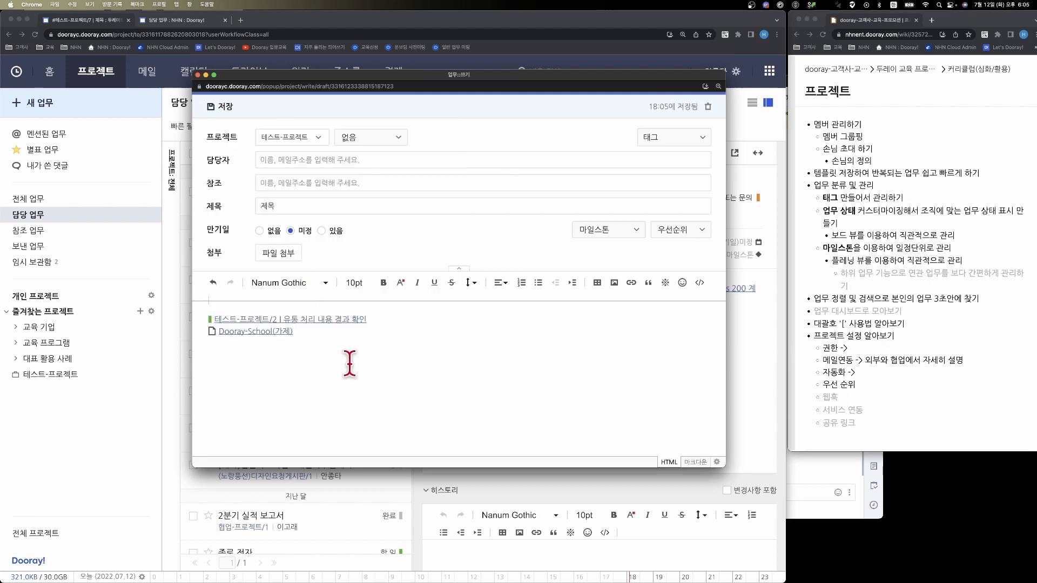
- Add the line "주간보고" to the body and insert a task reference to "00 기업 1" beneath it
key(Return)
text(주간보고)
key(Return)
text([)
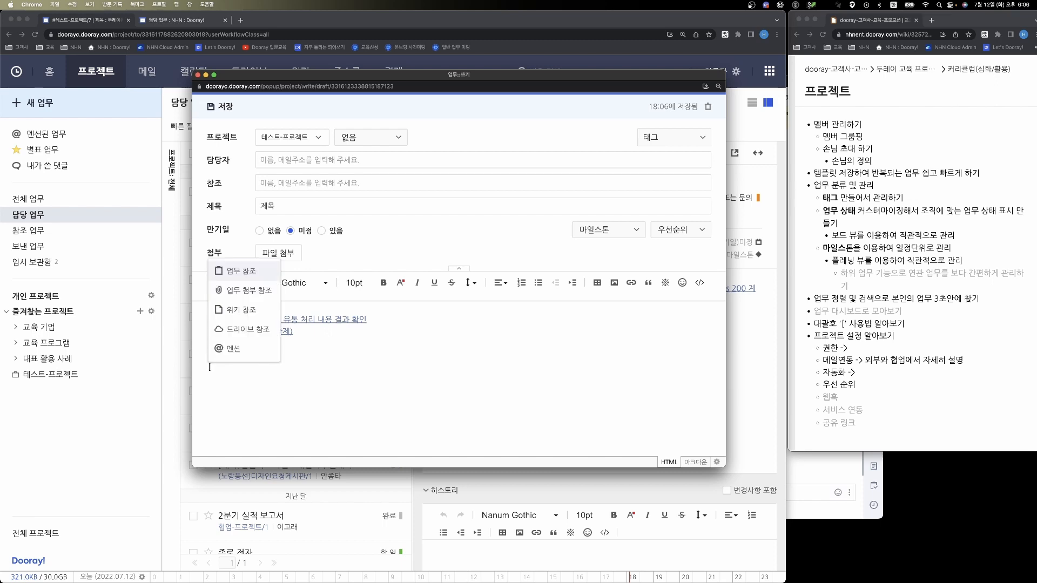
click(252, 271)
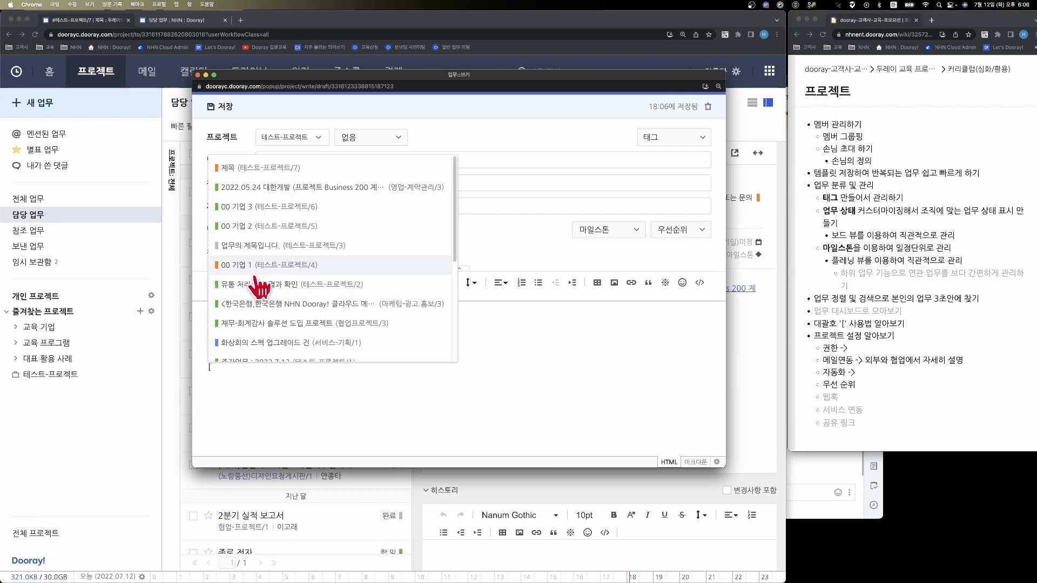
click(254, 273)
- Insert a wiki reference to the page "Dooray School" below the "00 기업 1" reference
key(Return)
text([)
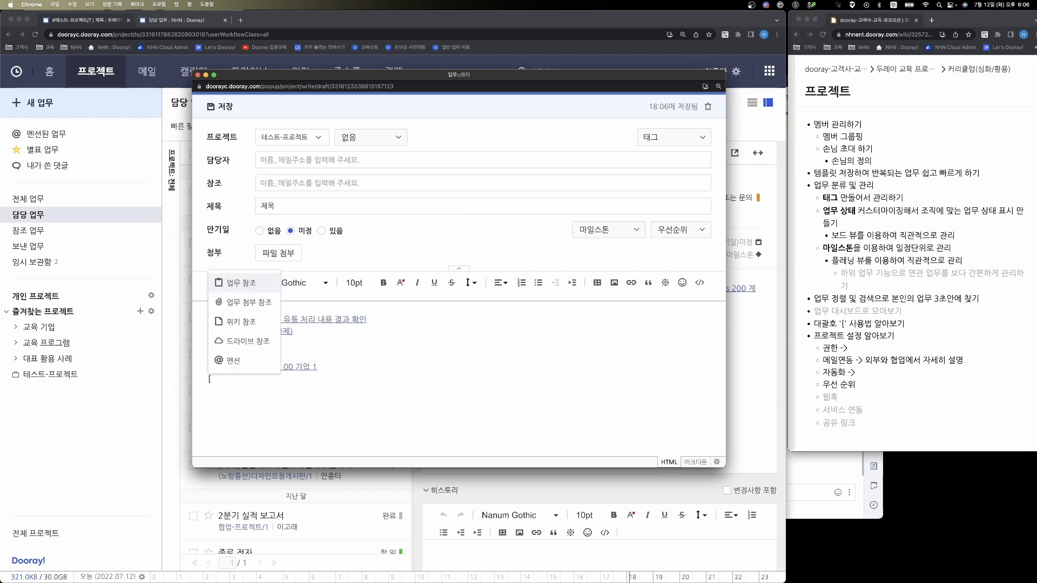
click(237, 322)
click(231, 326)
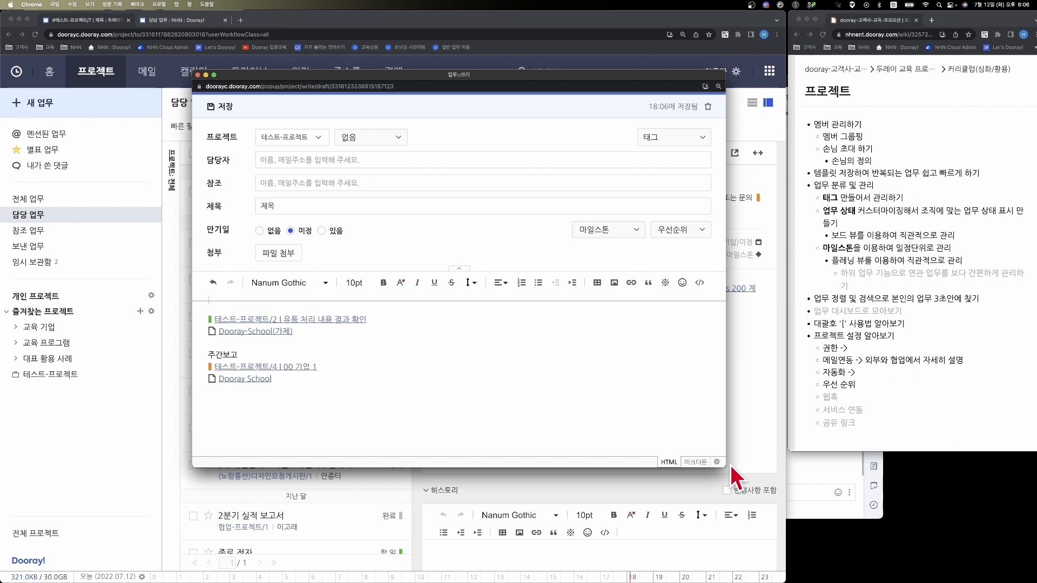
- Write "업무를 요청" and "아래 첨부 참고해서 업무 진행해주세요" as separate paragraphs below the references
key(Return)
key(Return)
text(업무를 요)
text(청  )
text(아래 첨부)
text( 참고해서 업무 진)
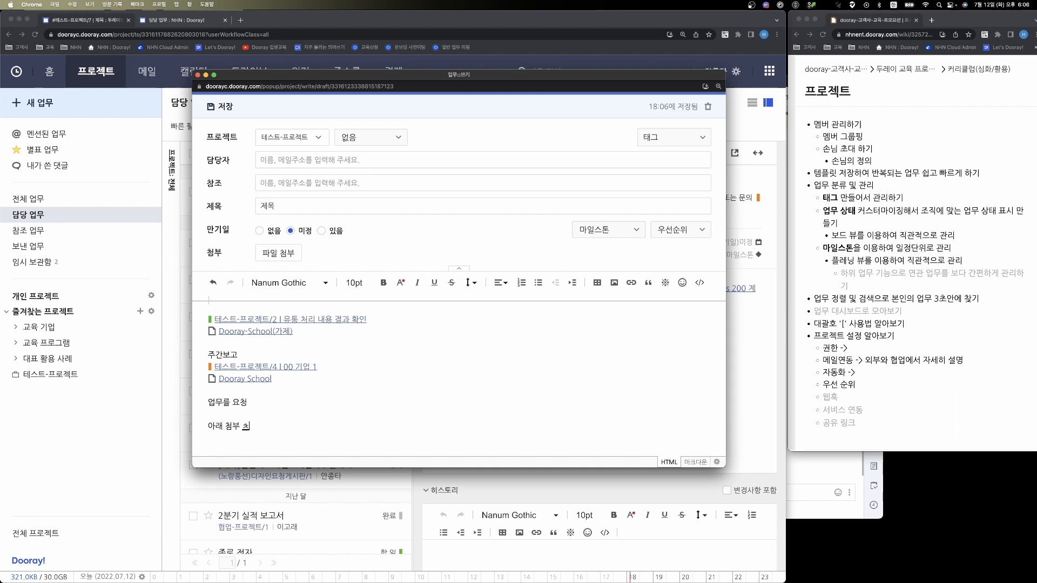
text(행해주세요)
- Insert a task reference to "00 기업 2" below the request text
key(Return)
text([)
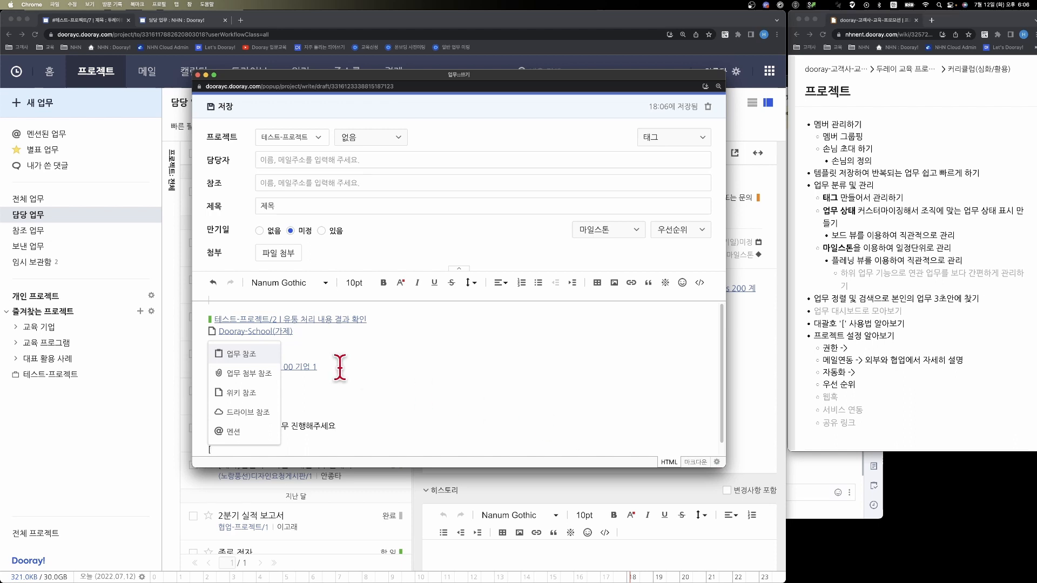
click(273, 355)
click(284, 338)
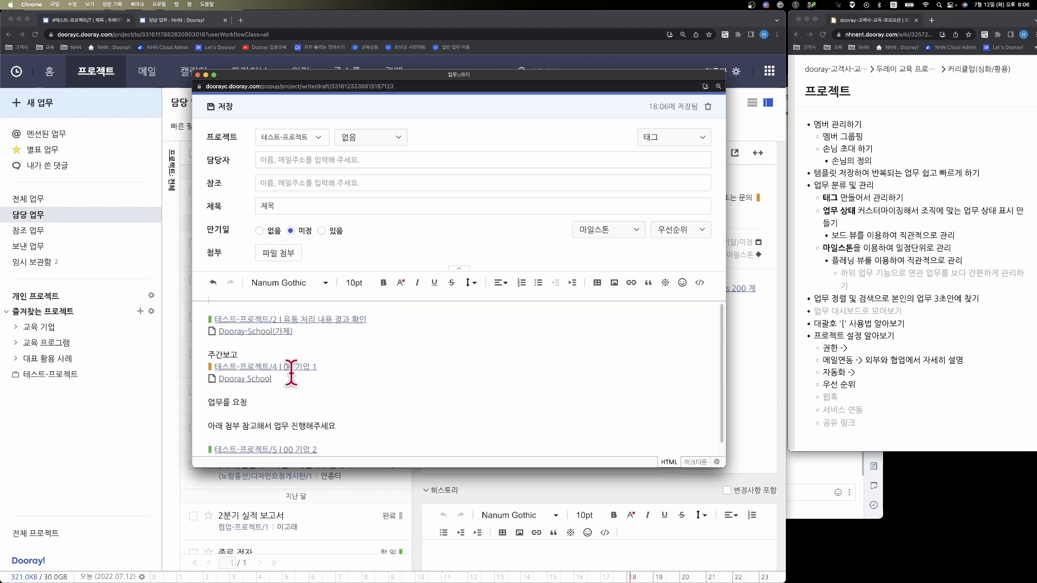
- Insert a wiki reference to the page "Dooray Story" below the "00 기업 2" reference and save the task
key(Return)
text([)
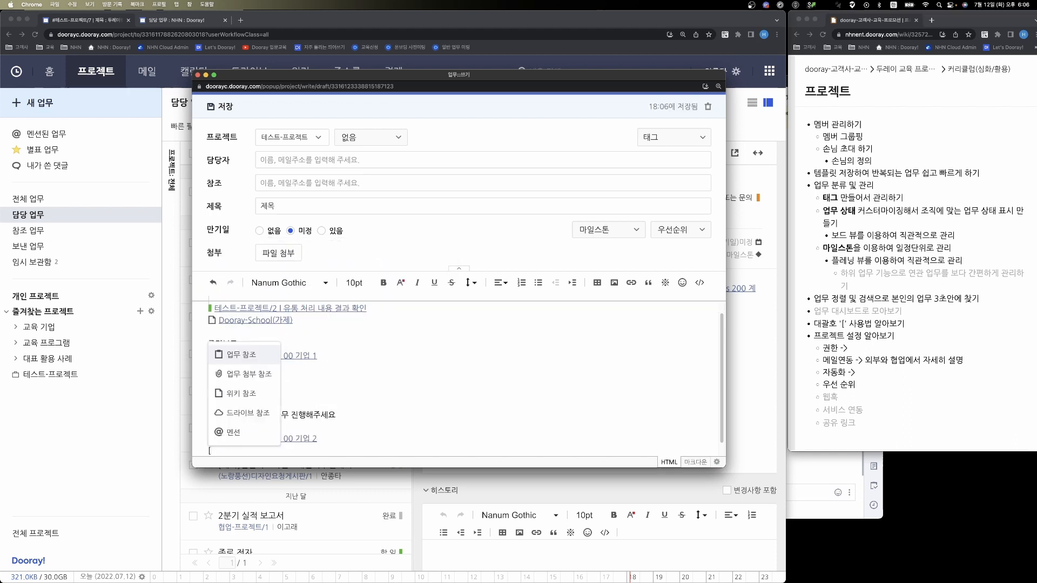
click(251, 396)
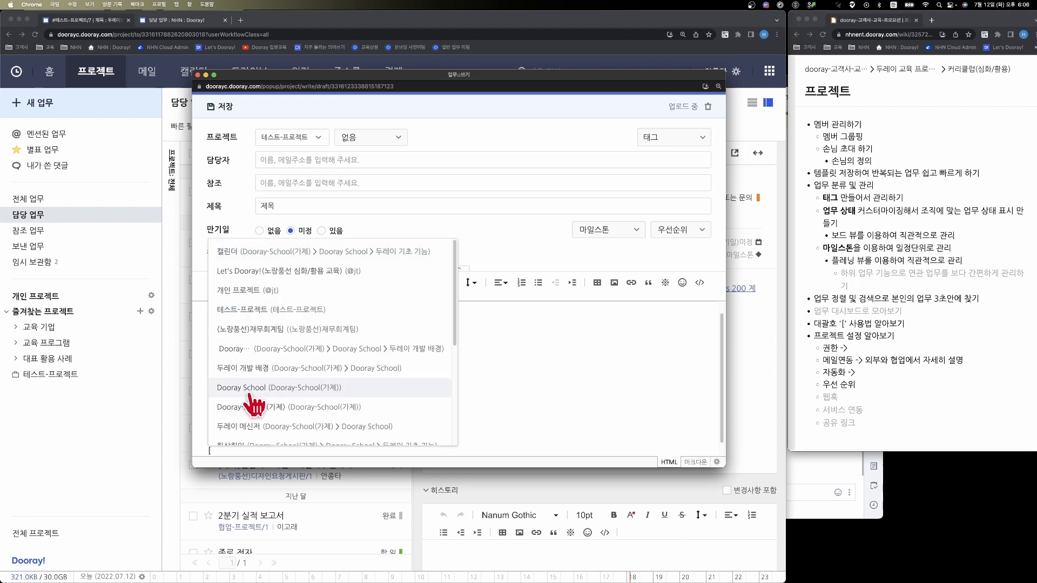
click(256, 350)
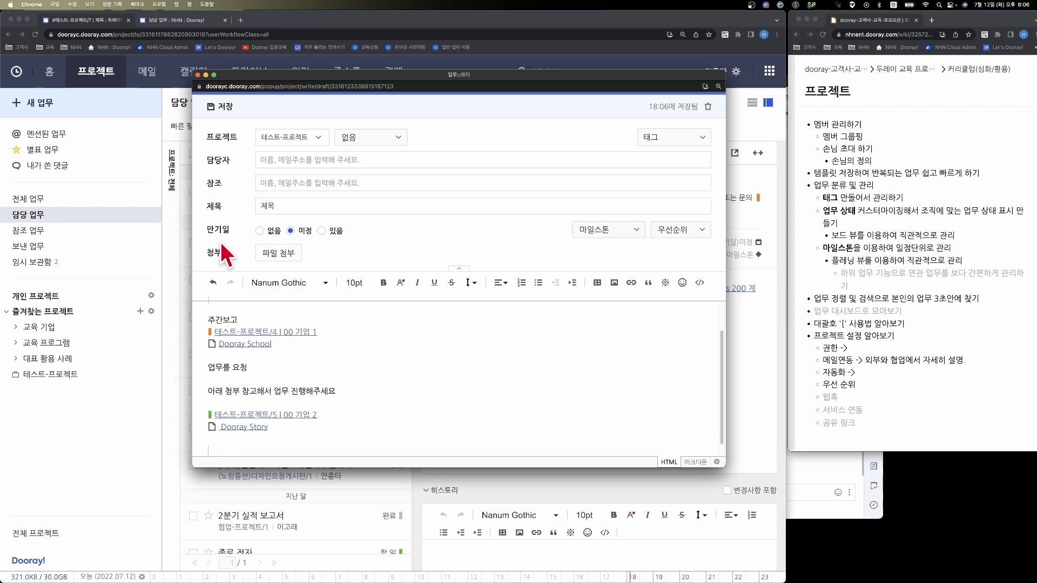
scroll(340, 329, down, 1)
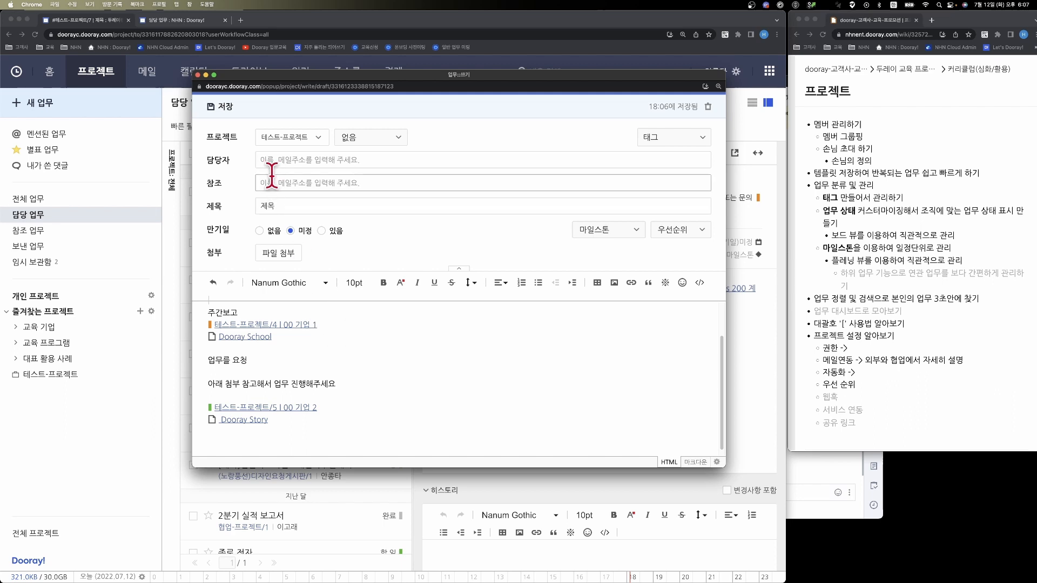
click(228, 115)
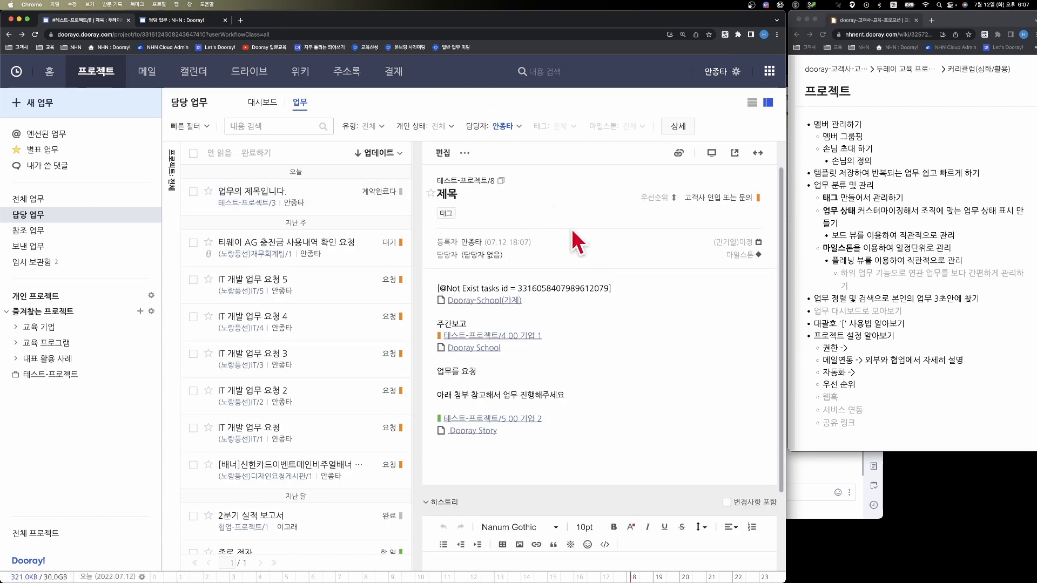
- View the saved task in a separate maximized window and examine its linked task "00 기업 1" and wiki page "Dooray Story"
click(730, 161)
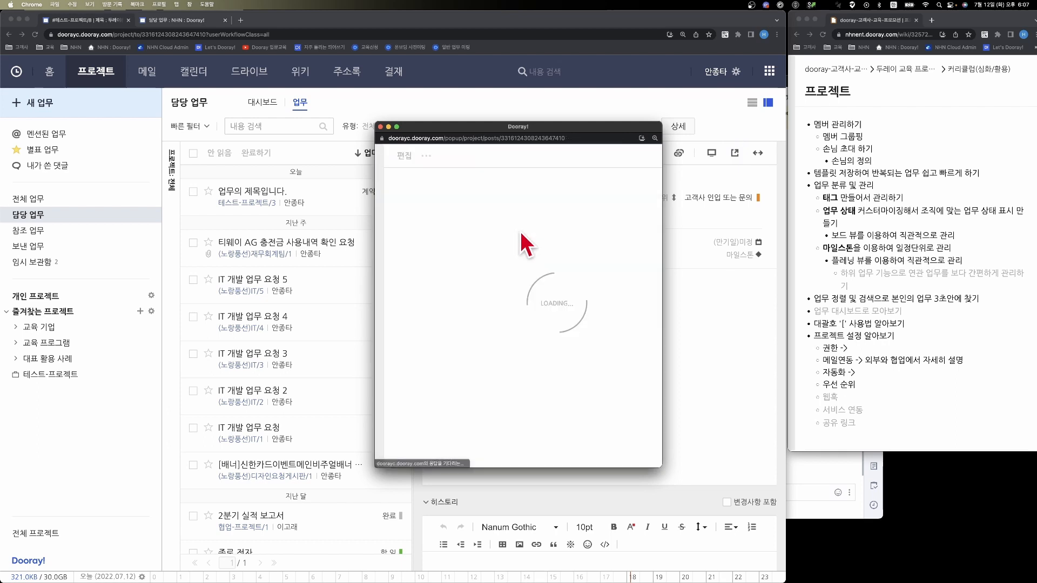
scroll(521, 232, down, 1)
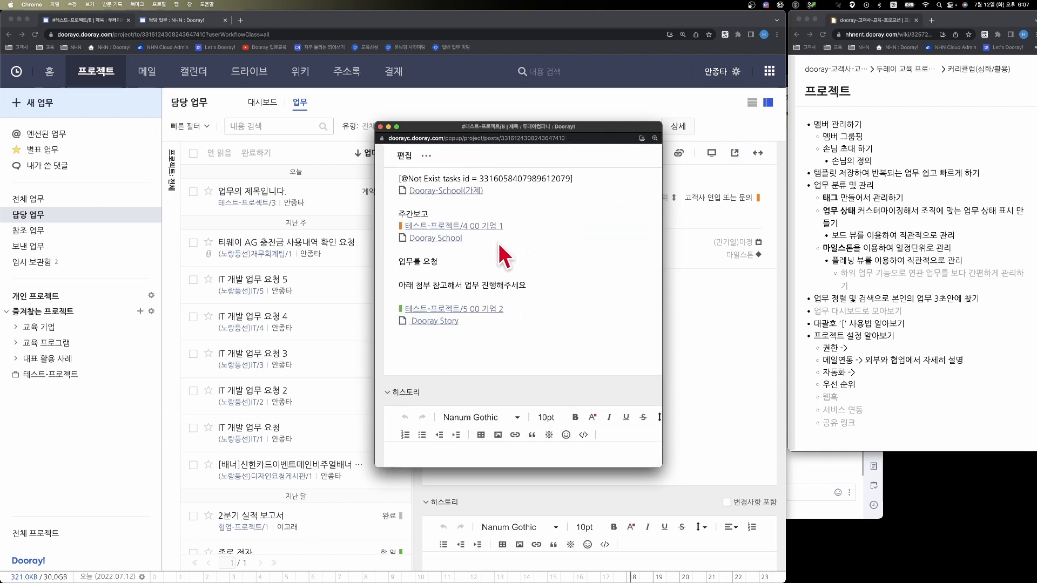
click(470, 235)
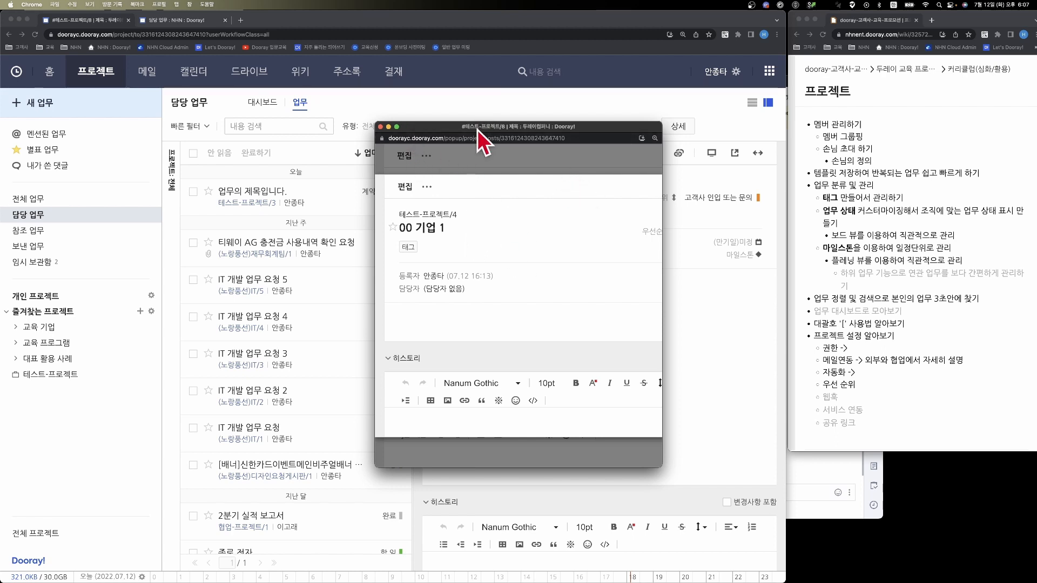
double_click(450, 132)
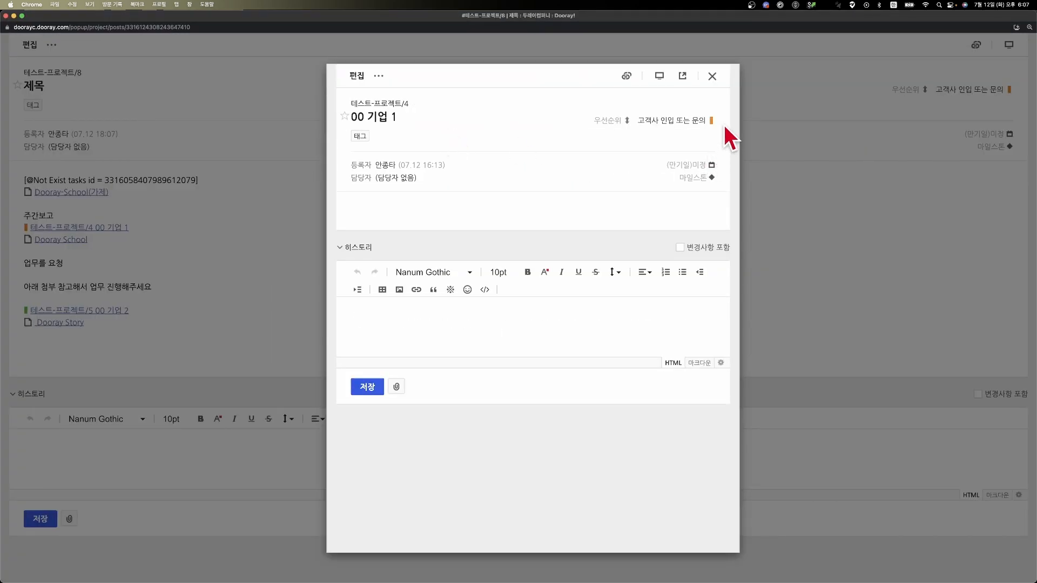
click(713, 84)
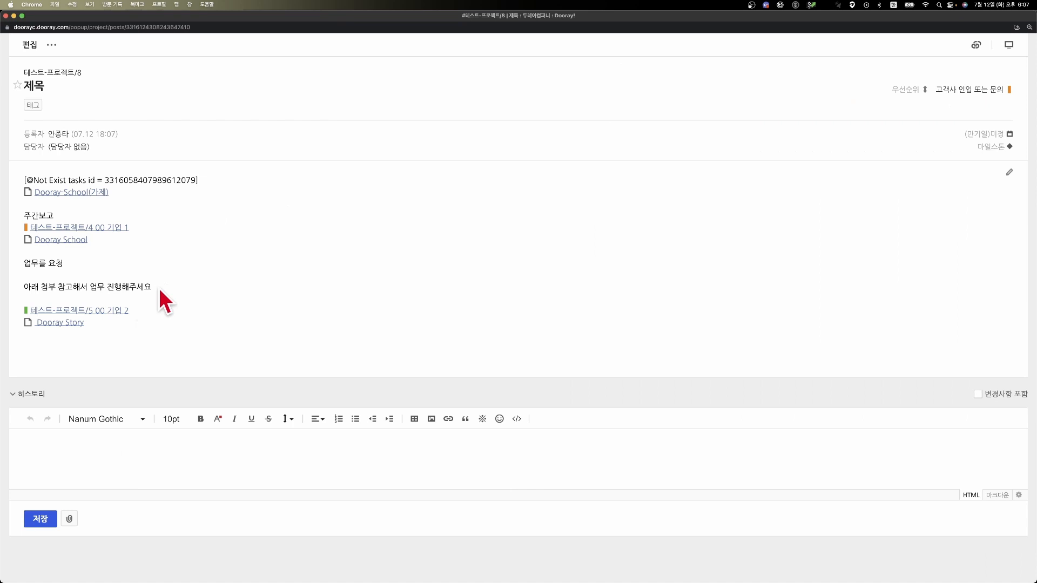
click(61, 323)
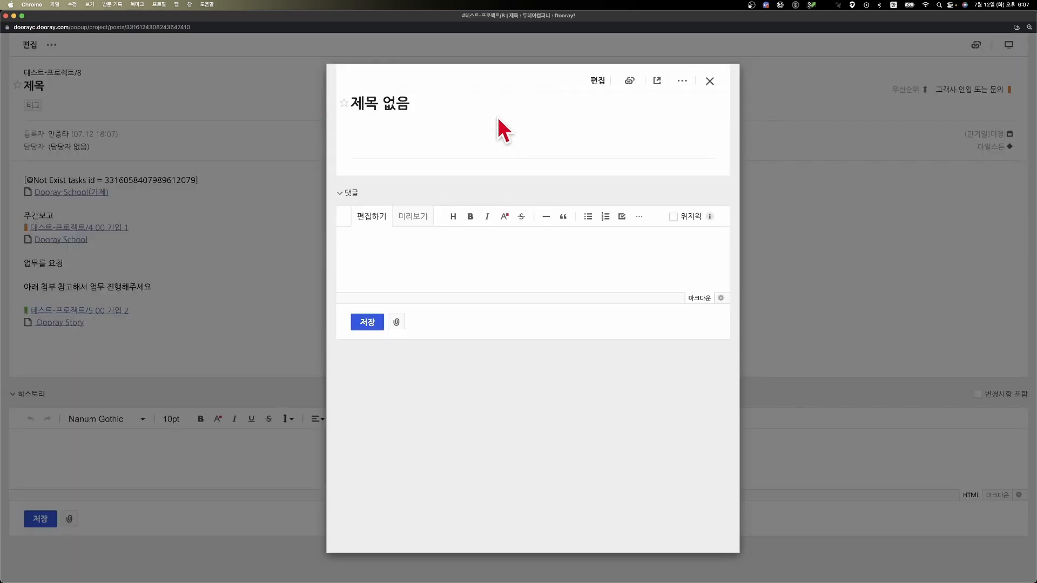
scroll(539, 212, down, 10)
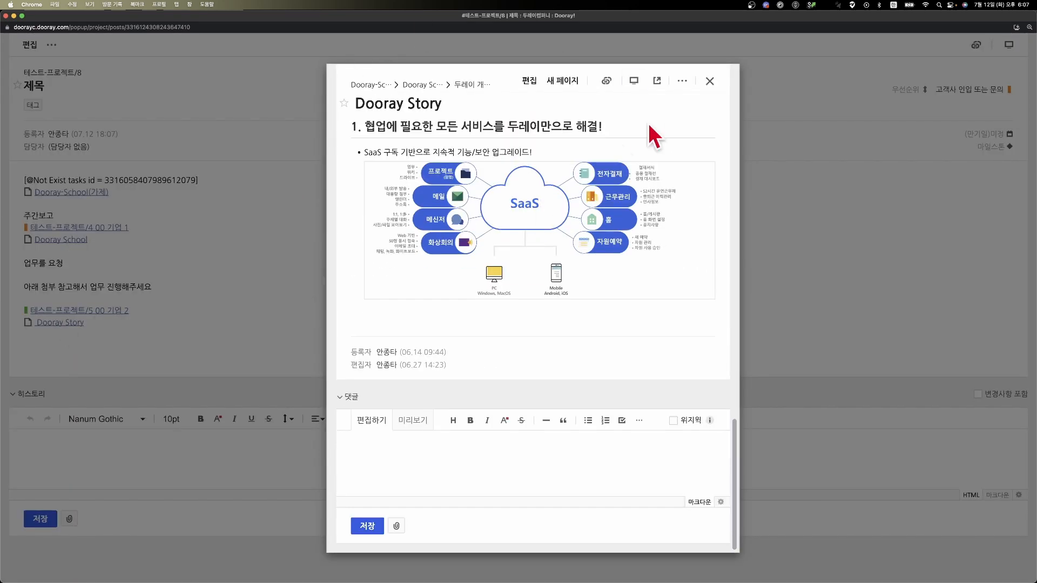
click(709, 82)
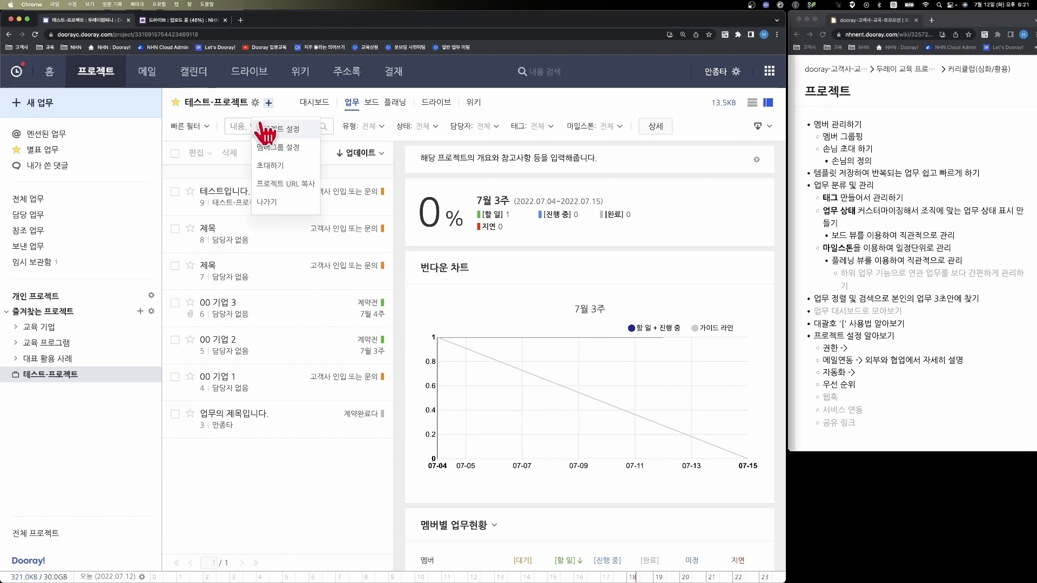
- Open the settings of 테스트-프로젝트 and review the permission options for tasks
click(265, 134)
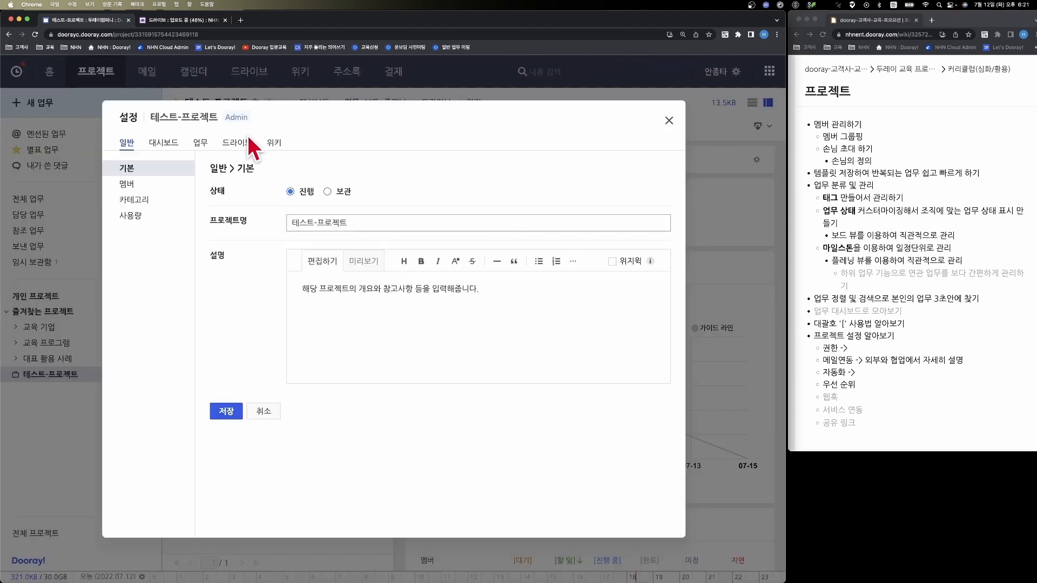
click(204, 143)
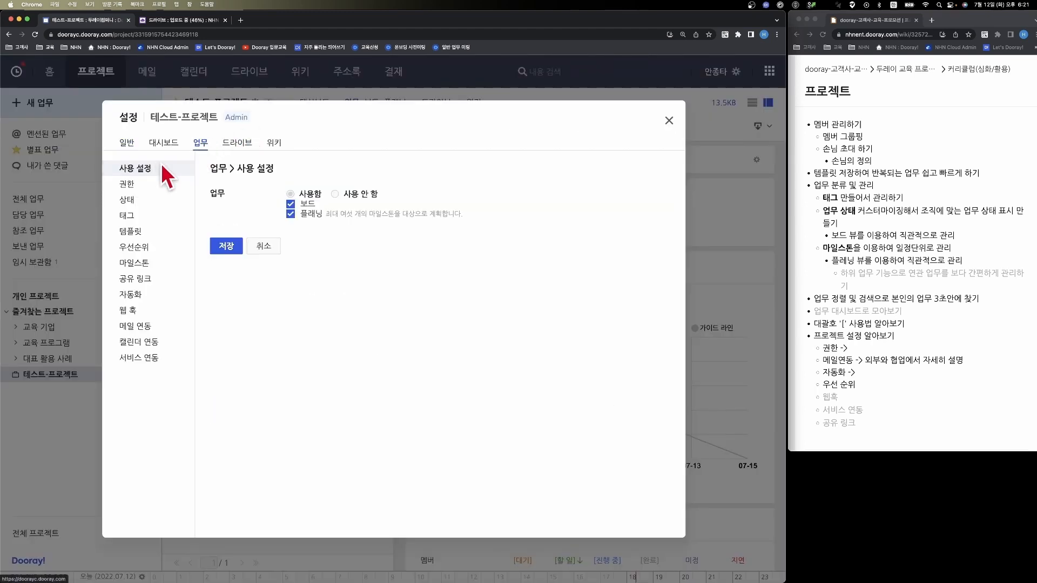
click(128, 185)
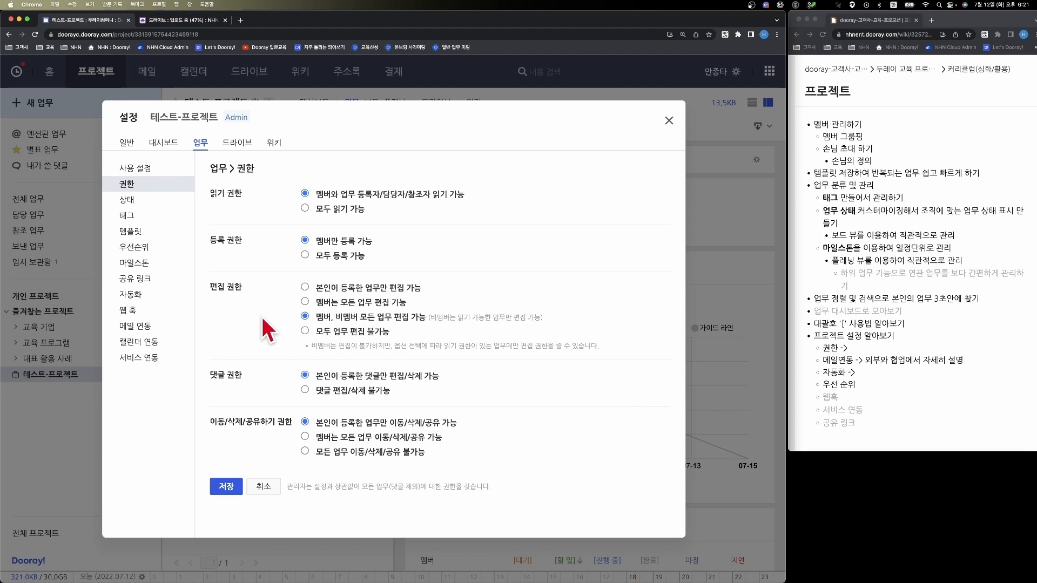
- Start adding a project e-mail in the task mail integration settings and enter its address ID
click(147, 327)
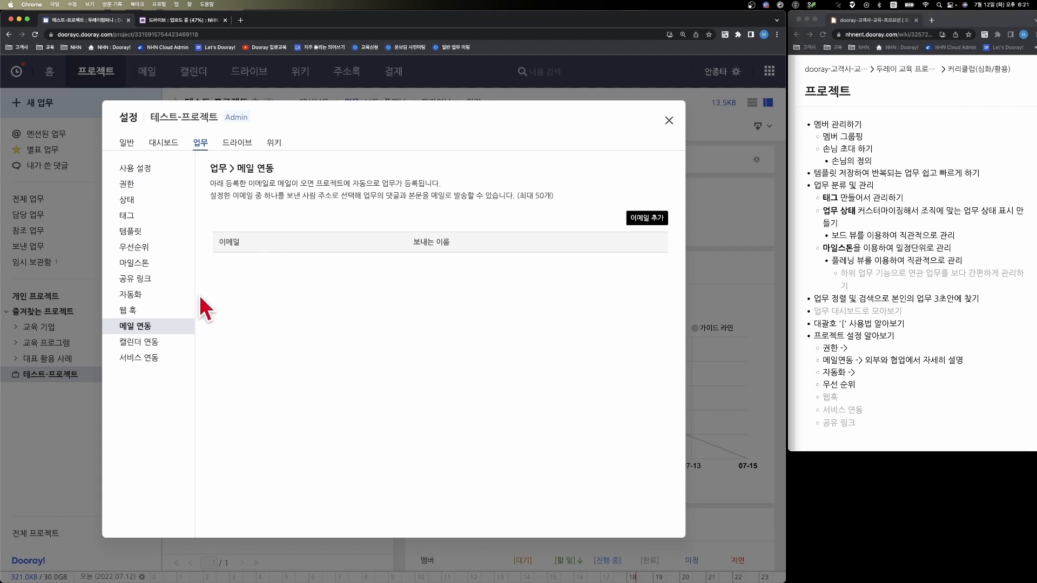
click(642, 222)
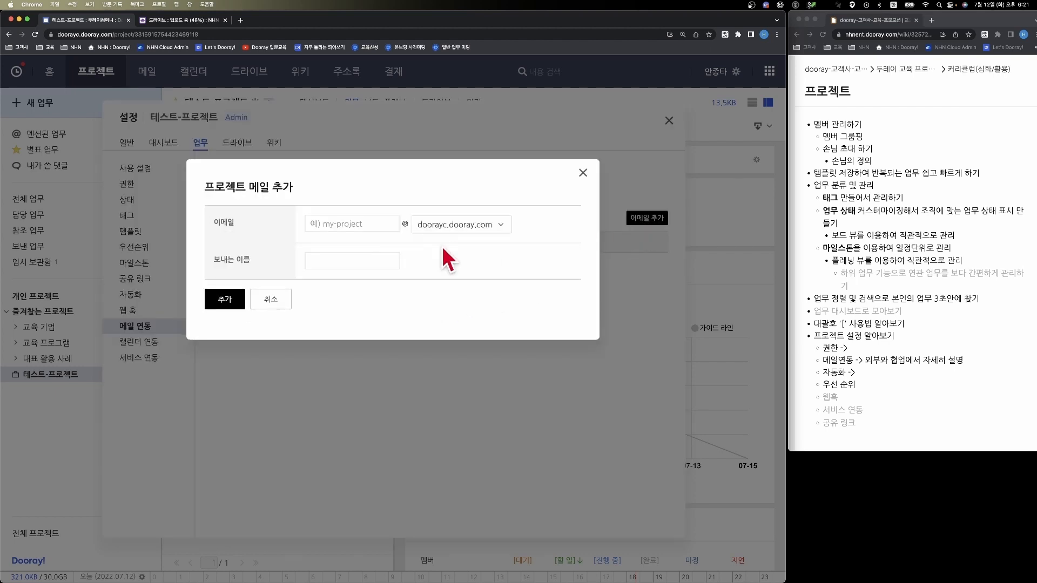
click(377, 224)
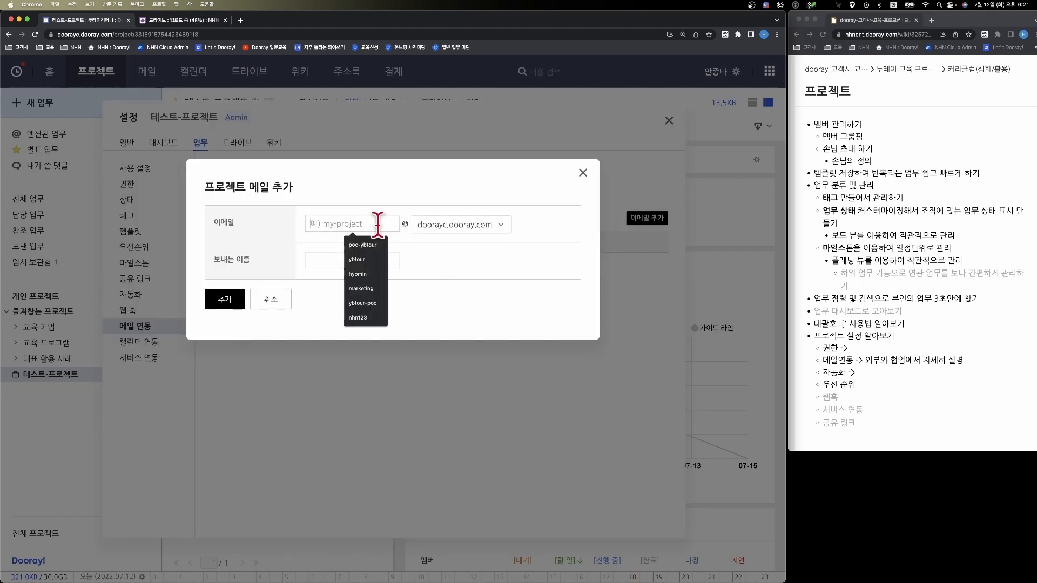
text(ㅜㅗ)
key(BackSpace)
key(BackSpace)
key(Caps_Lock)
text(nhn12)
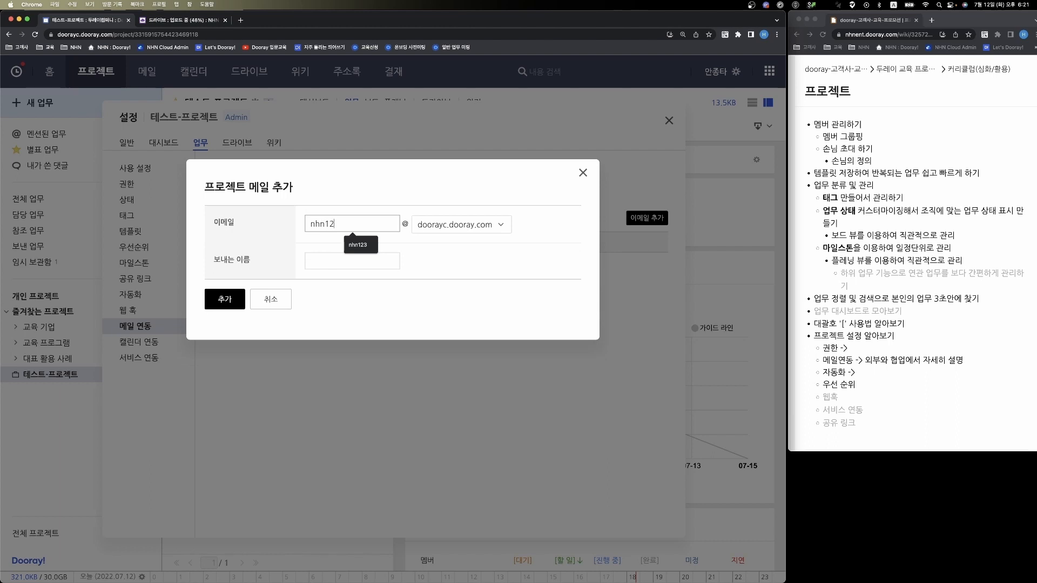
text(3)
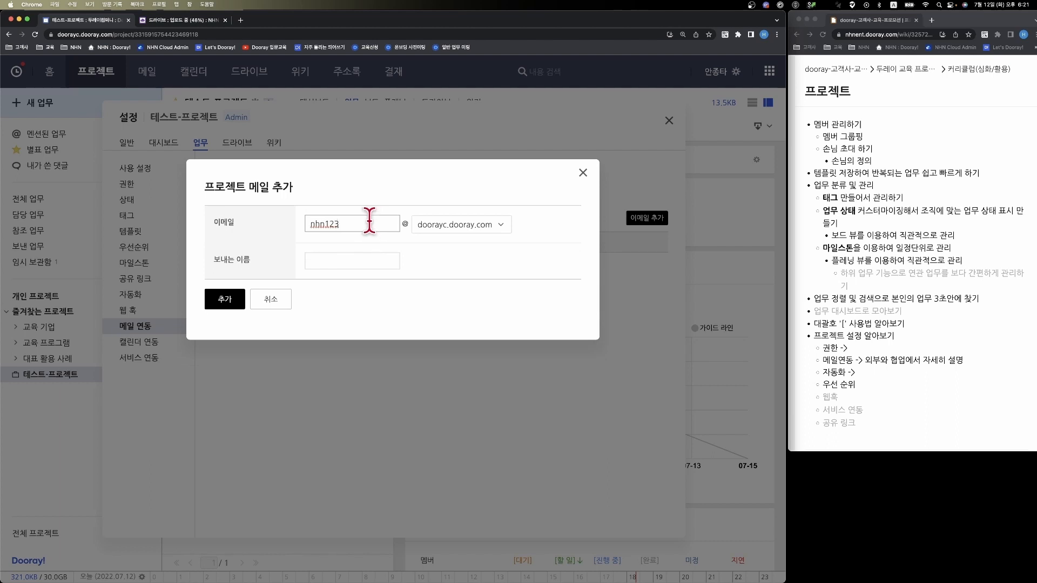
- Set the sender name to "NHN두레이온보딩팀", add the project e-mail and close the project settings
click(380, 255)
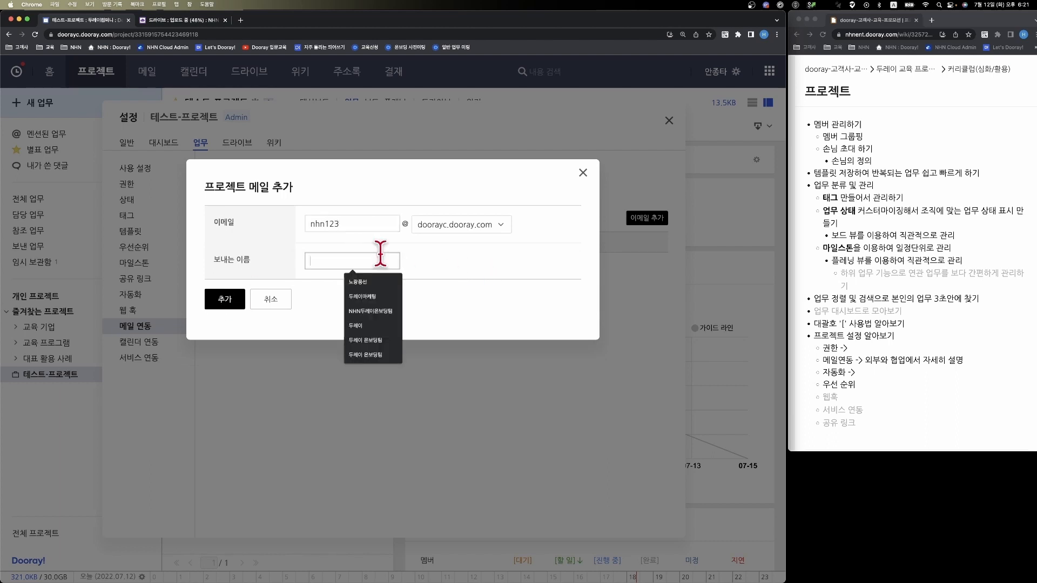
click(358, 313)
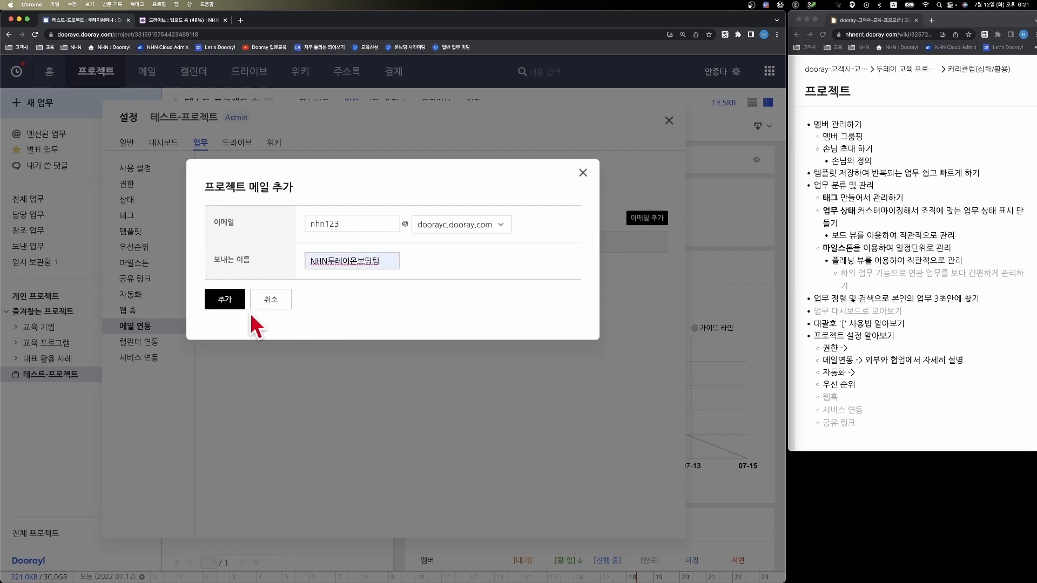
click(233, 302)
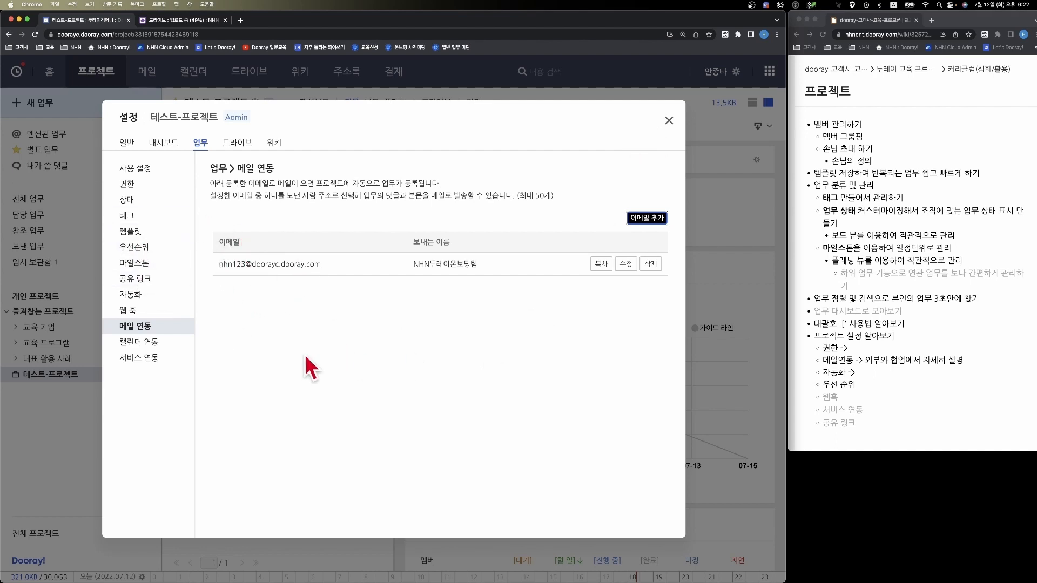
click(668, 122)
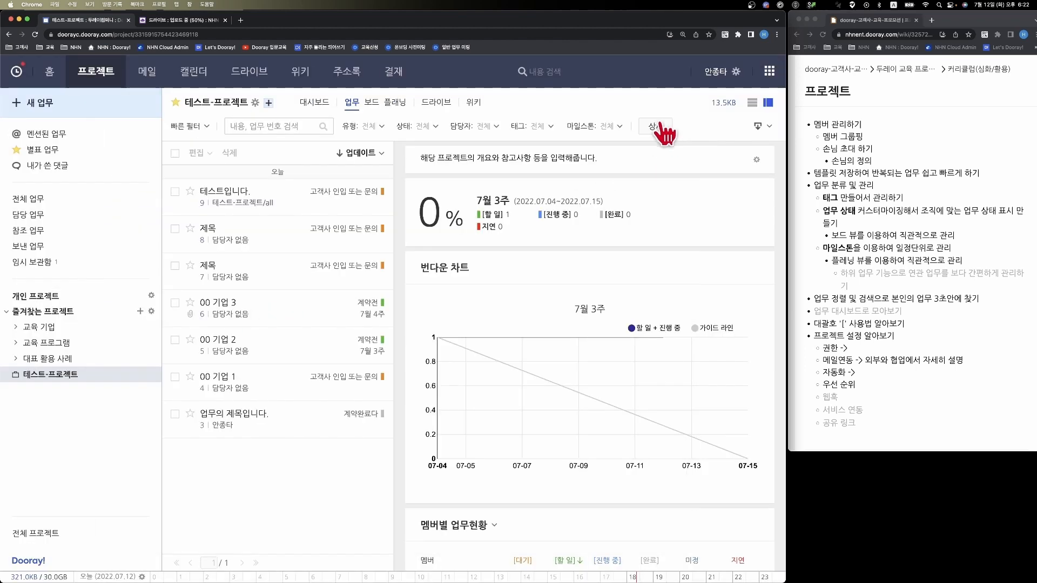
- Open Gmail in a new browser tab and start a new message in an enlarged compose window
click(241, 20)
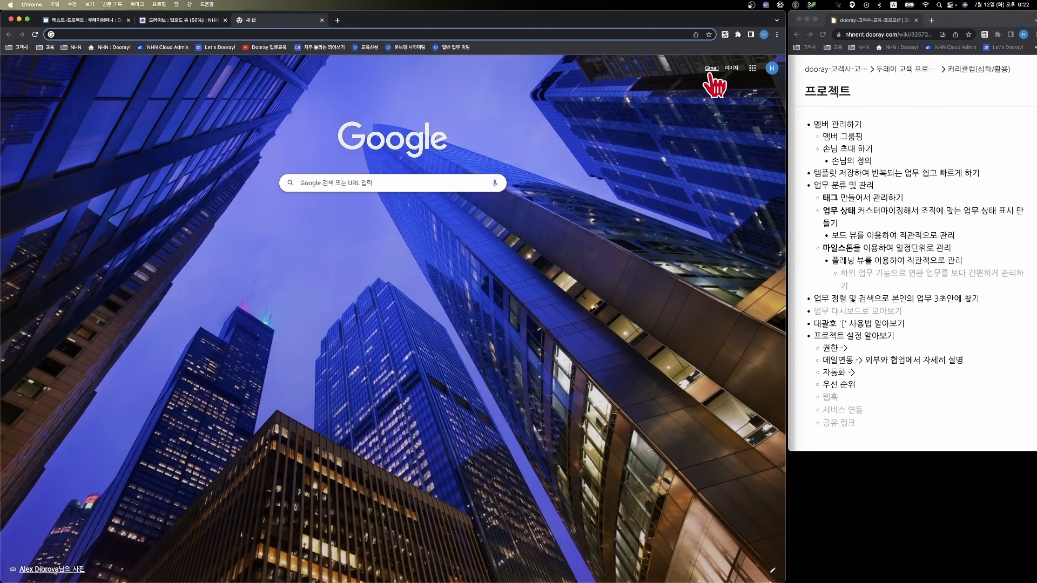
click(710, 72)
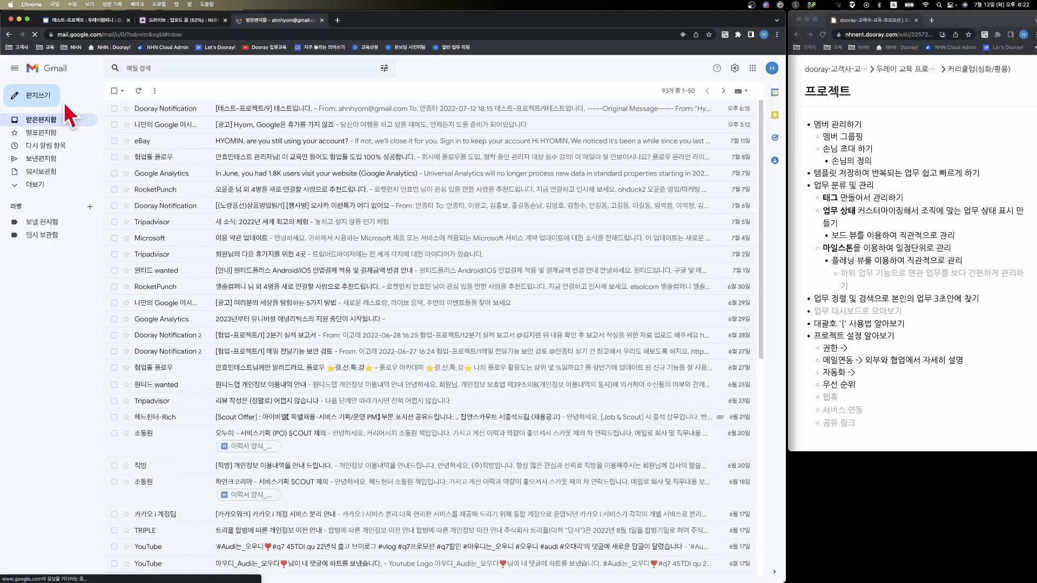
click(47, 98)
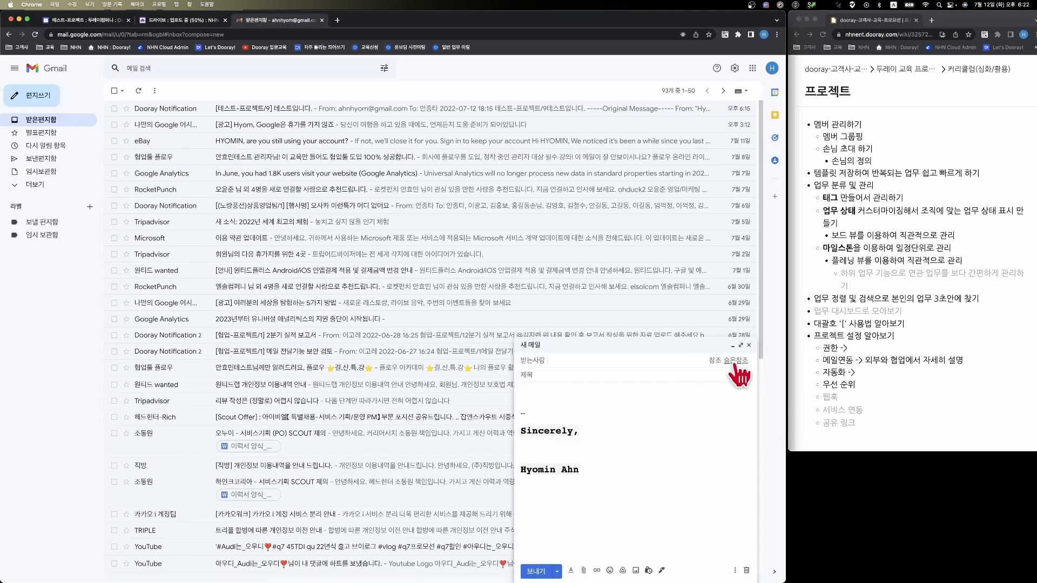
click(729, 345)
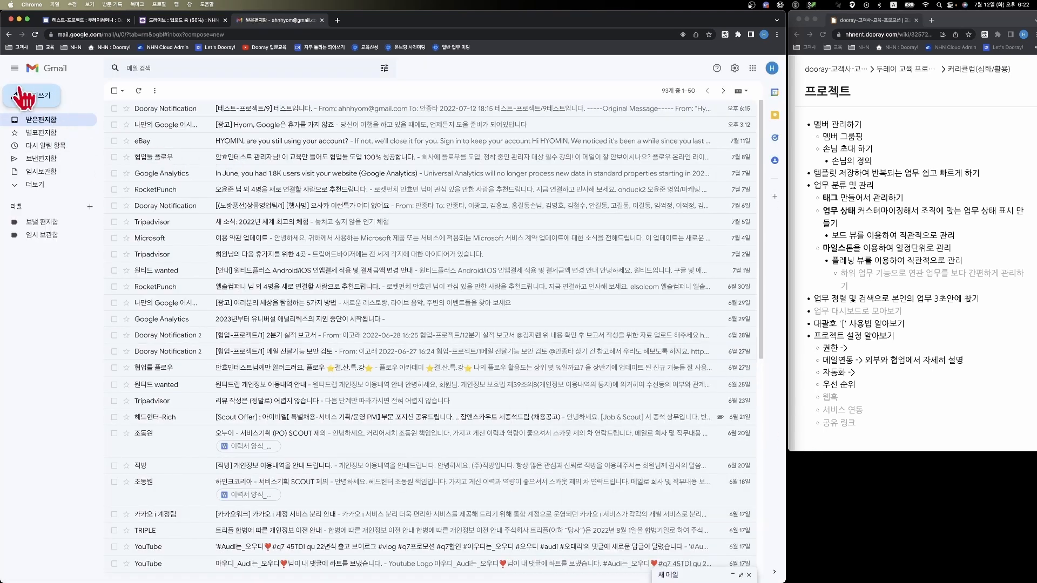
click(33, 96)
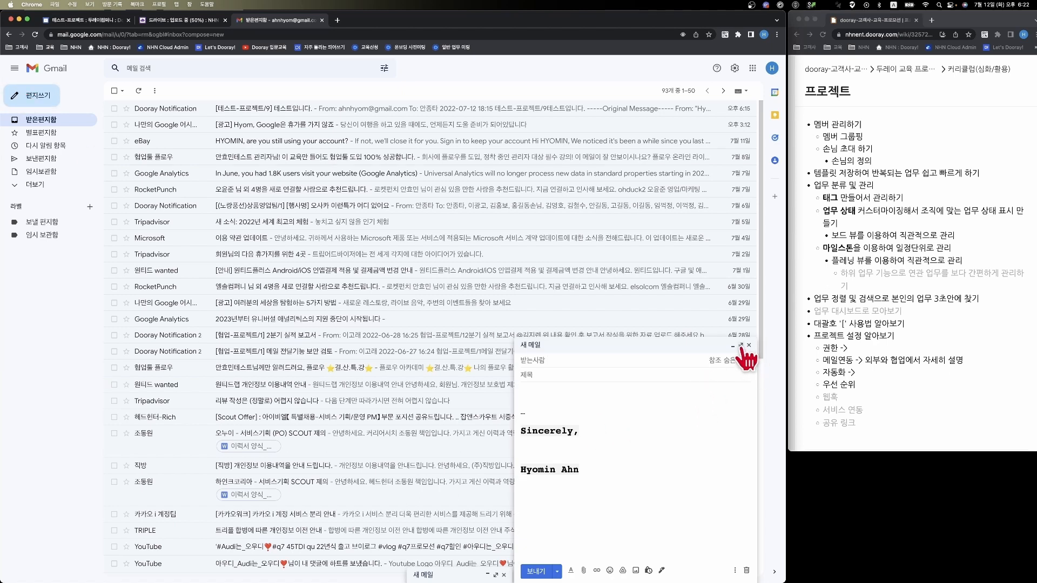
click(740, 345)
- Address the message to the newly added project e-mail and set its subject to "테스트입니다."
text(n)
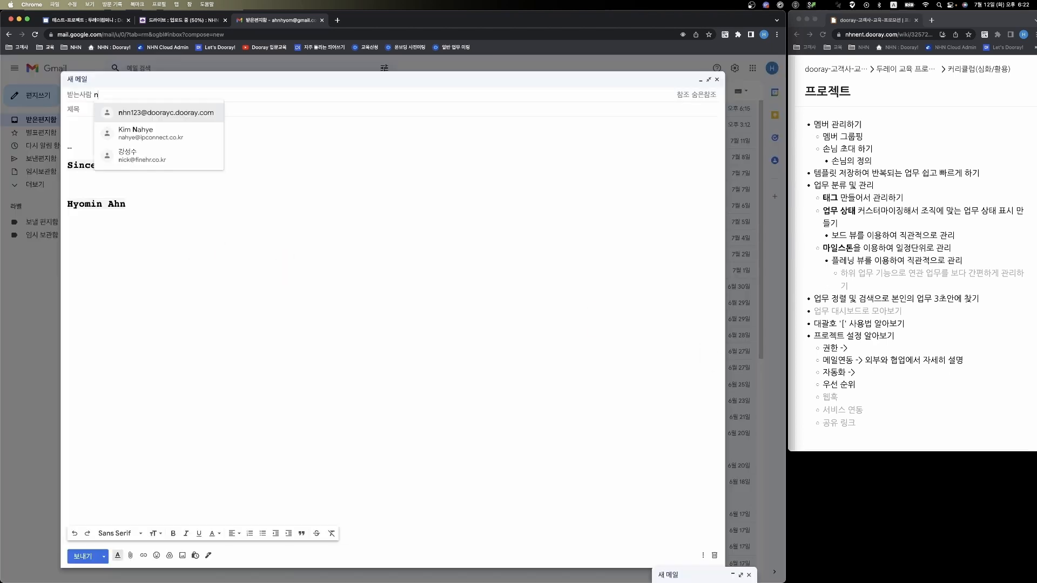
text(hn123)
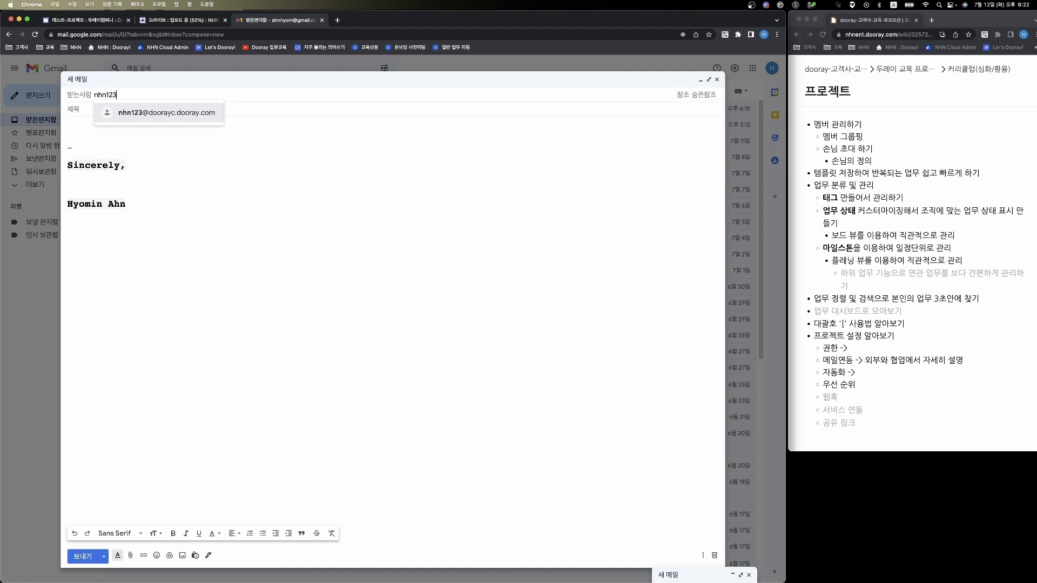
key(Return)
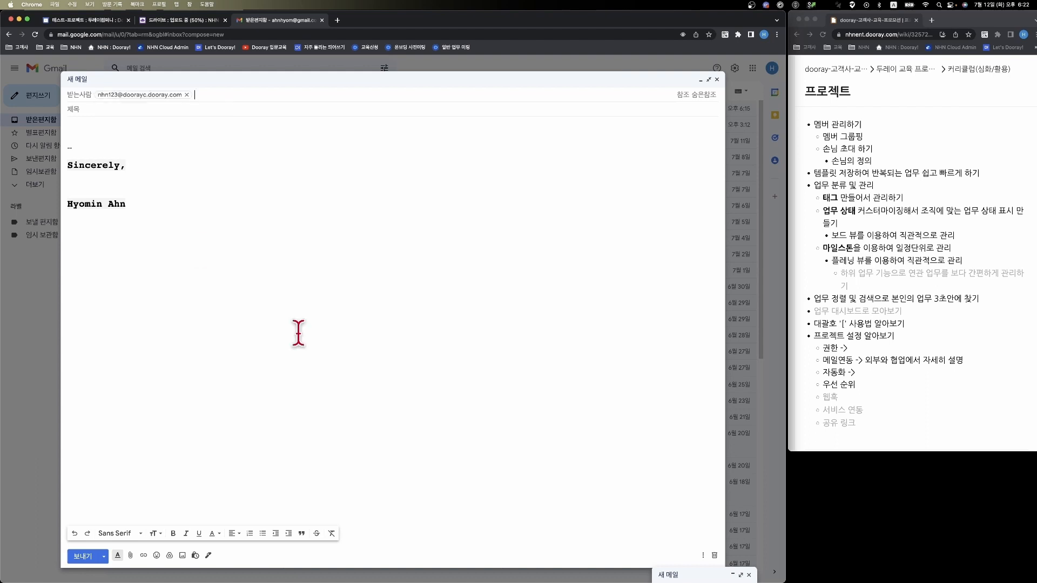
click(218, 119)
text(xp)
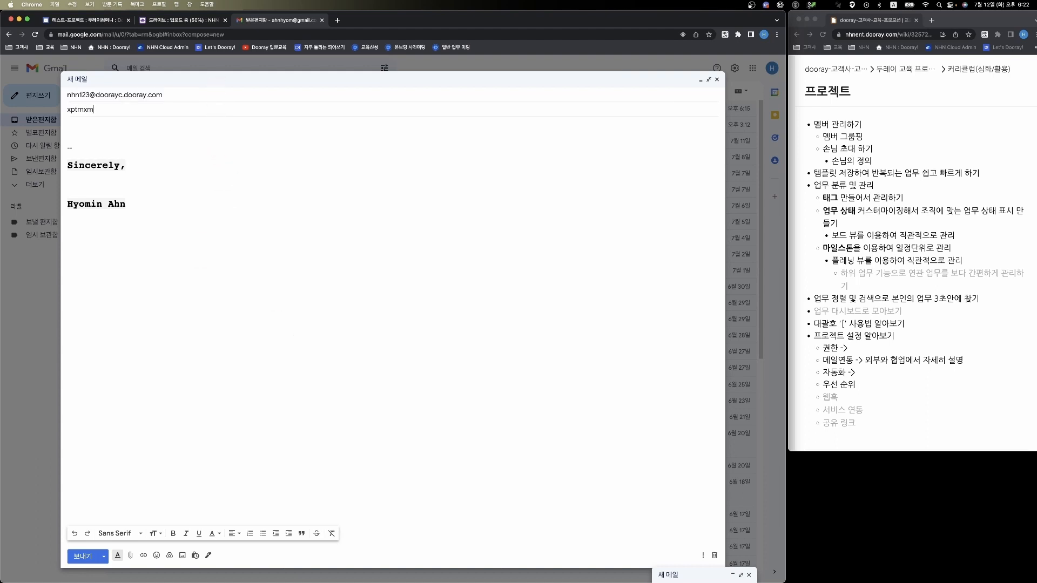
text(tmxmdlqslek.)
- Write "두레이 사랑해요" as the message body above the signature and send the mail
key(Tab)
text(enfpdl to)
key(BackSpace)
text(kfkd)
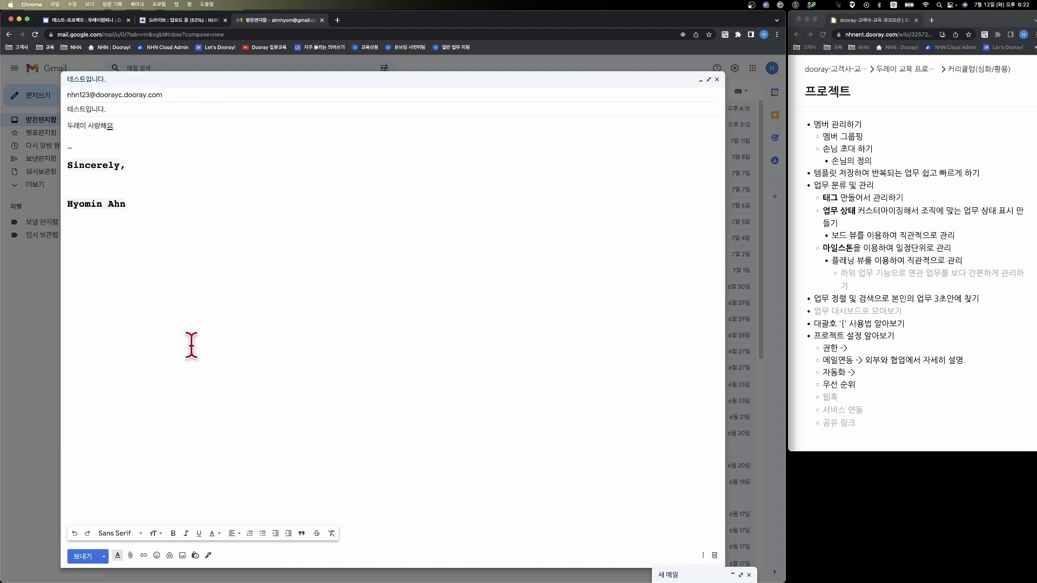
click(82, 557)
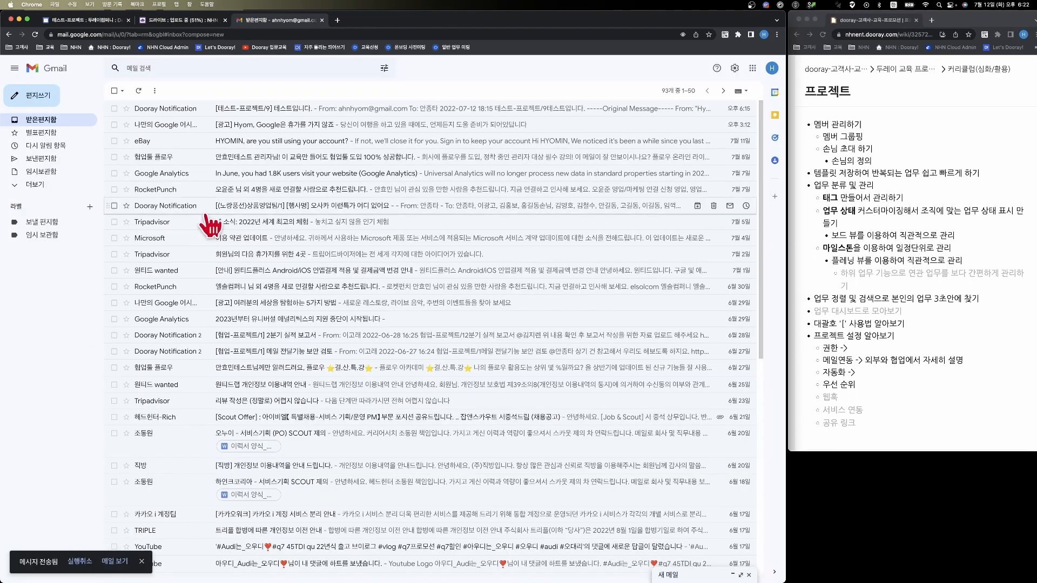
- Return to Dooray!, open the task 테스트-프로젝트/10 among the assigned tasks and examine its mail content
click(89, 19)
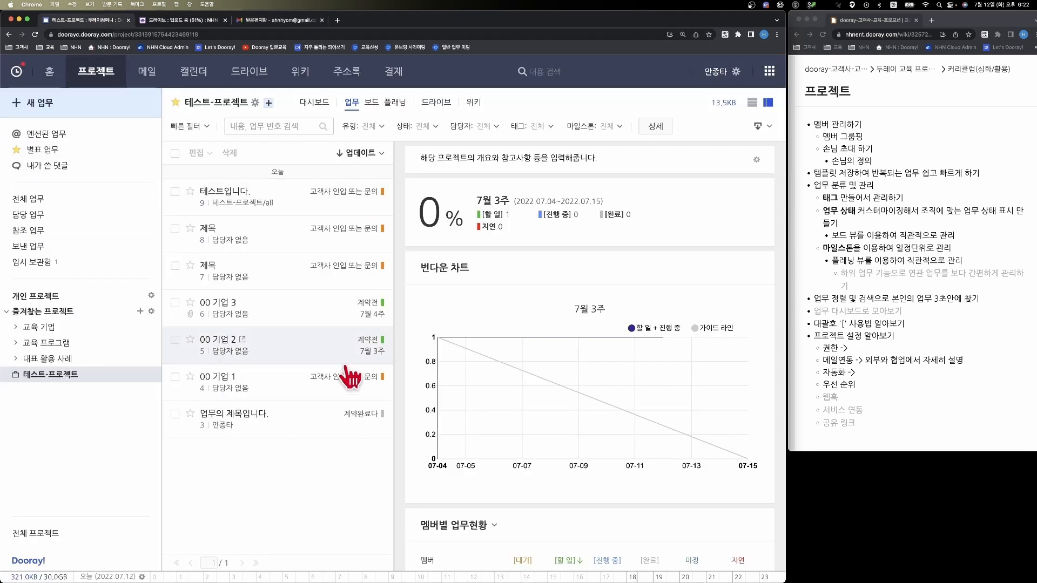
click(318, 378)
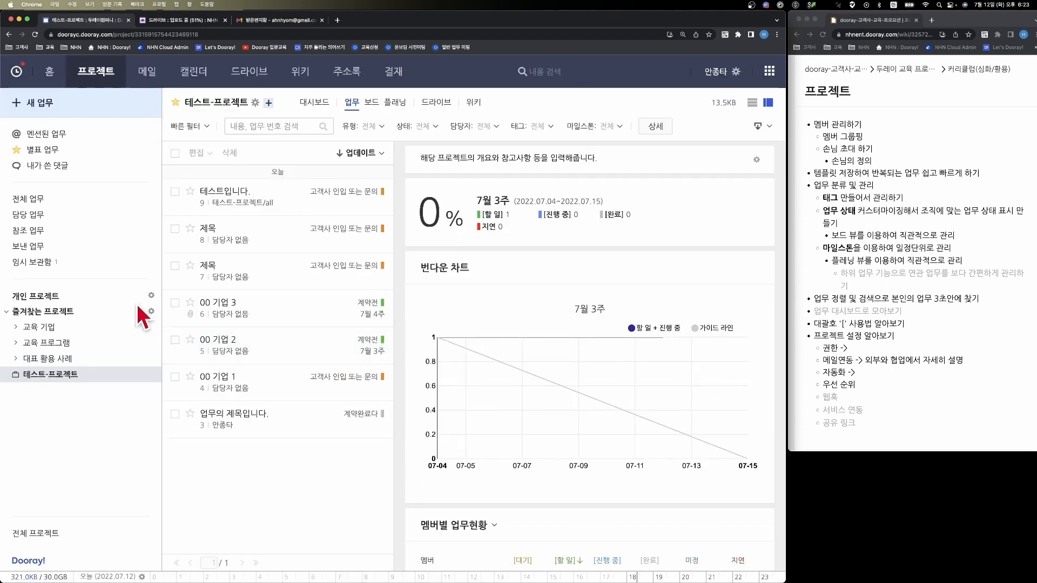
click(48, 221)
click(231, 211)
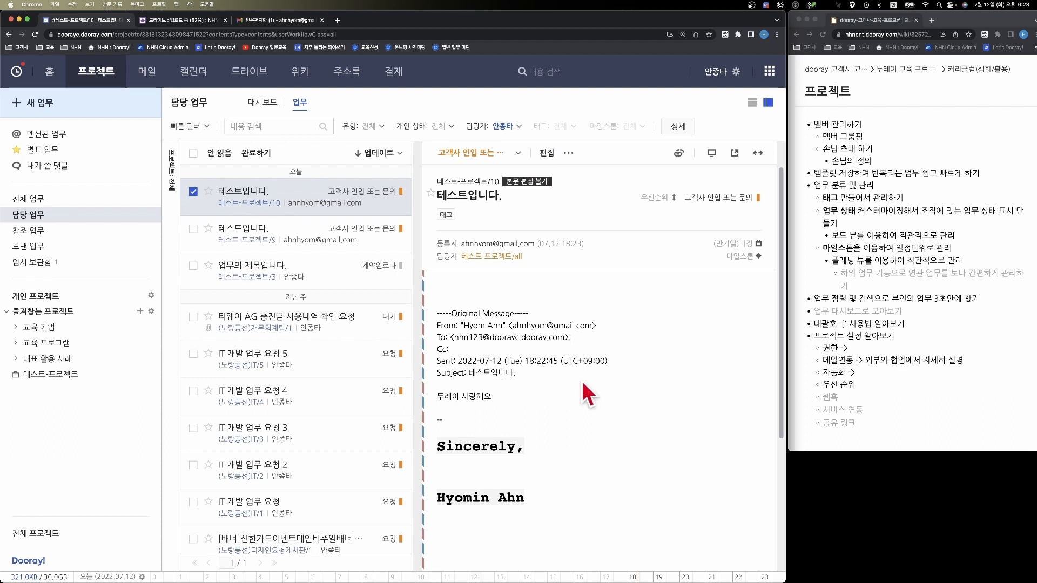
scroll(582, 382, down, 1)
scroll(582, 380, down, 1)
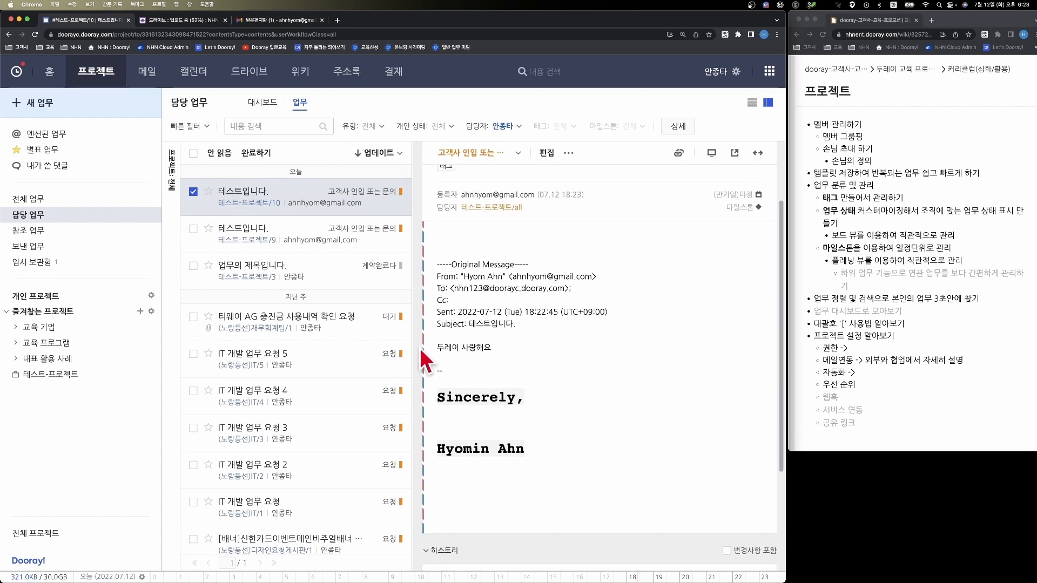
drag(419, 348, 494, 350)
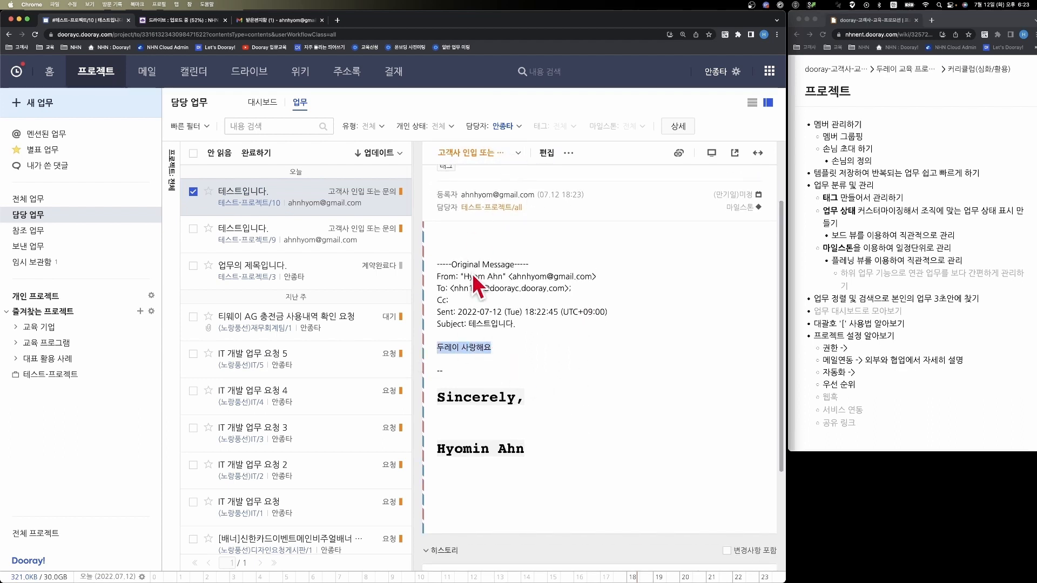
- Write the comment "왓다갔다 소통도 하실수가있습니다." below the mail-created task
scroll(562, 318, down, 1)
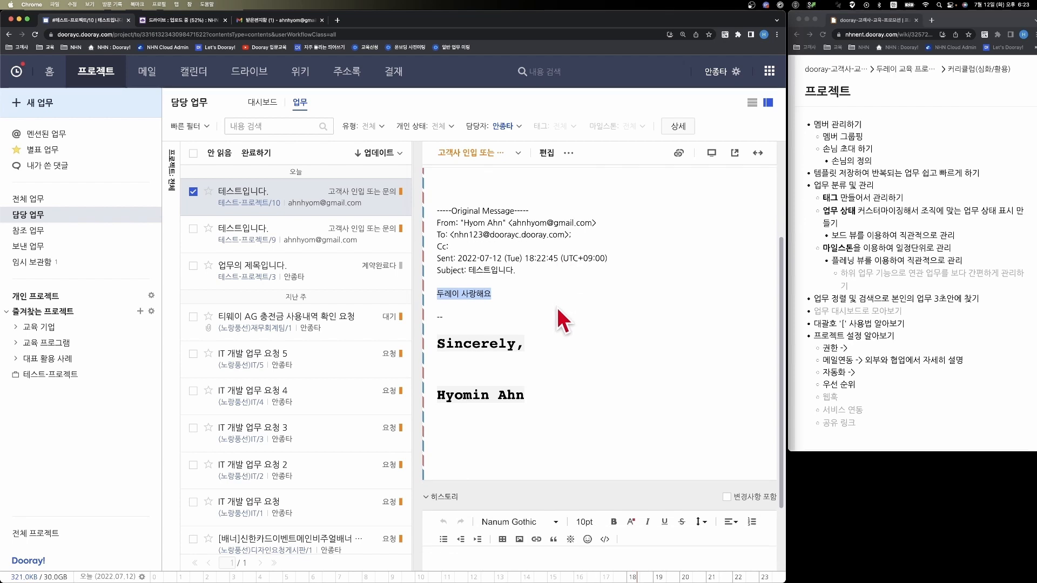
scroll(556, 306, down, 2)
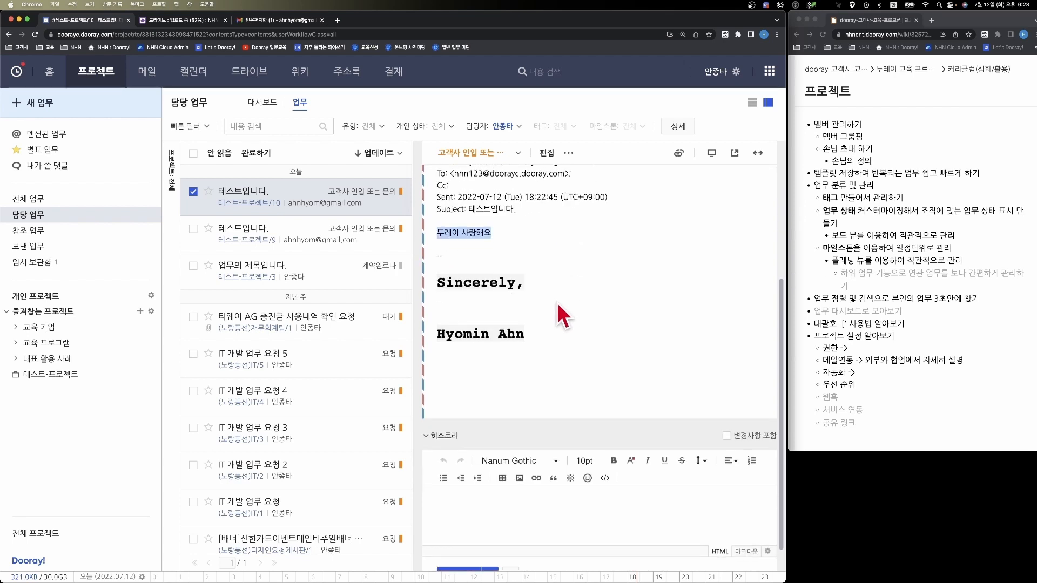
click(508, 489)
text(왜)
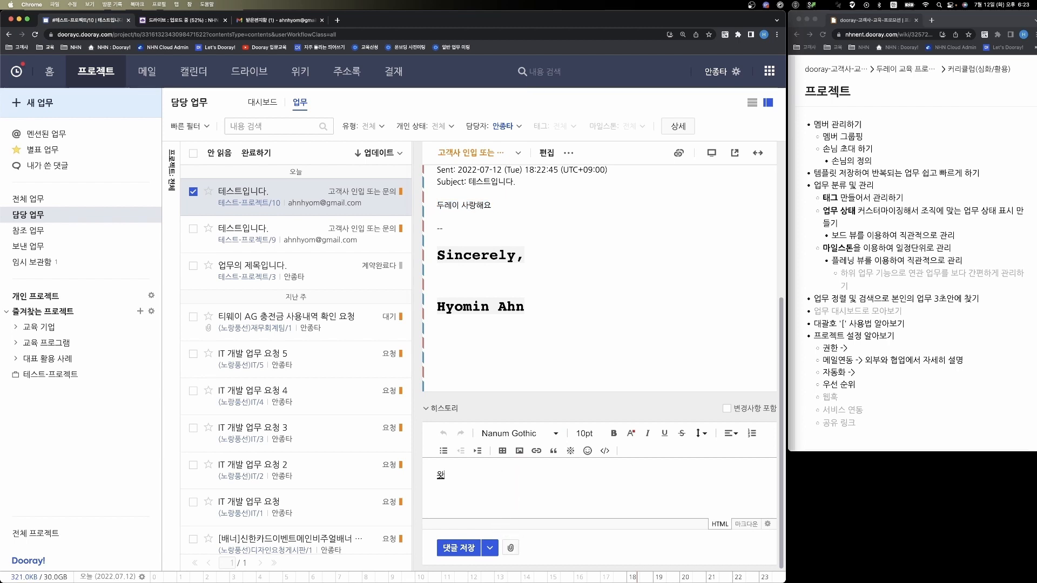
text(다가)
text(소통)
text(도 하실수)
text(가)
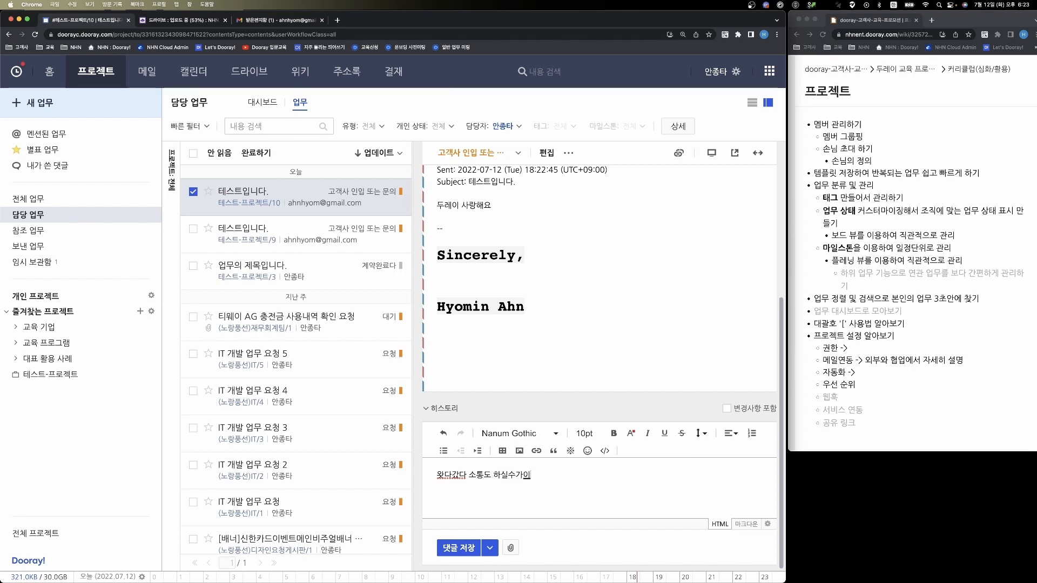
text(있습니다.)
- Send the comment by mail from the NHN두레이온보딩팀 project address
click(491, 548)
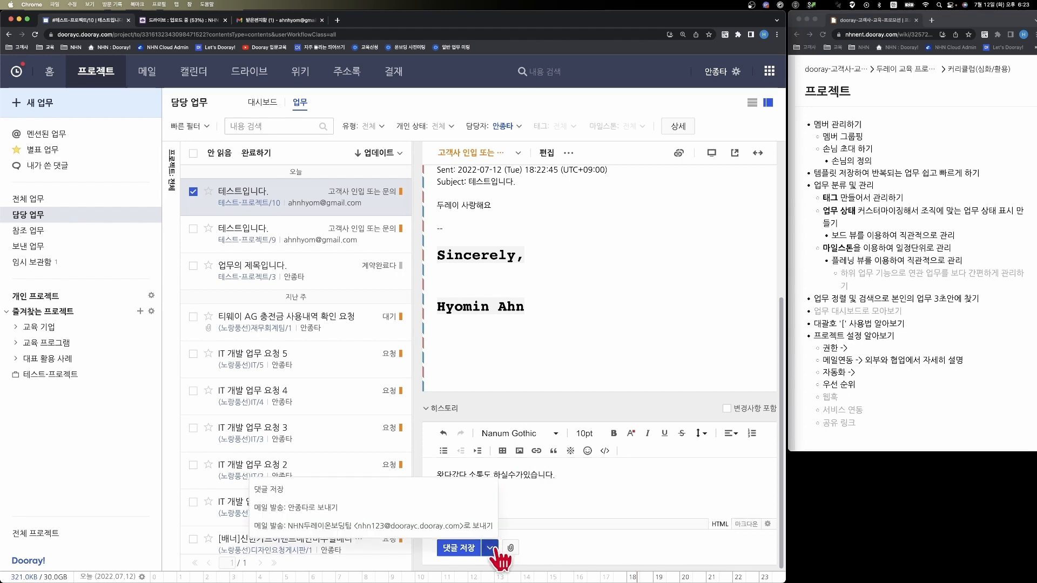
click(462, 526)
click(431, 352)
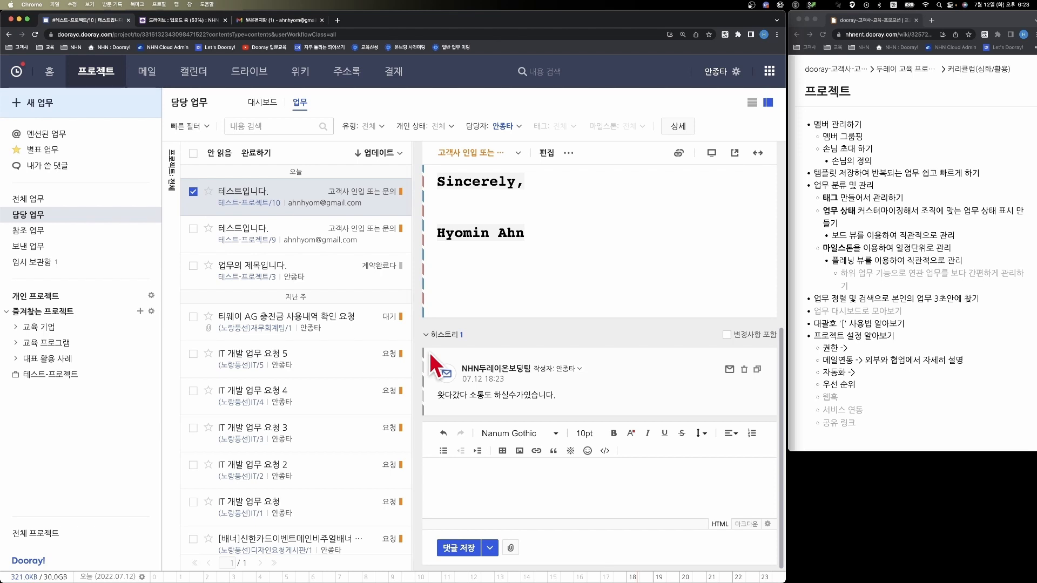
- Switch to Gmail, read the 테스트입니다. reply from NHN두레이온보딩팀 in the inbox and close Gmail
click(287, 24)
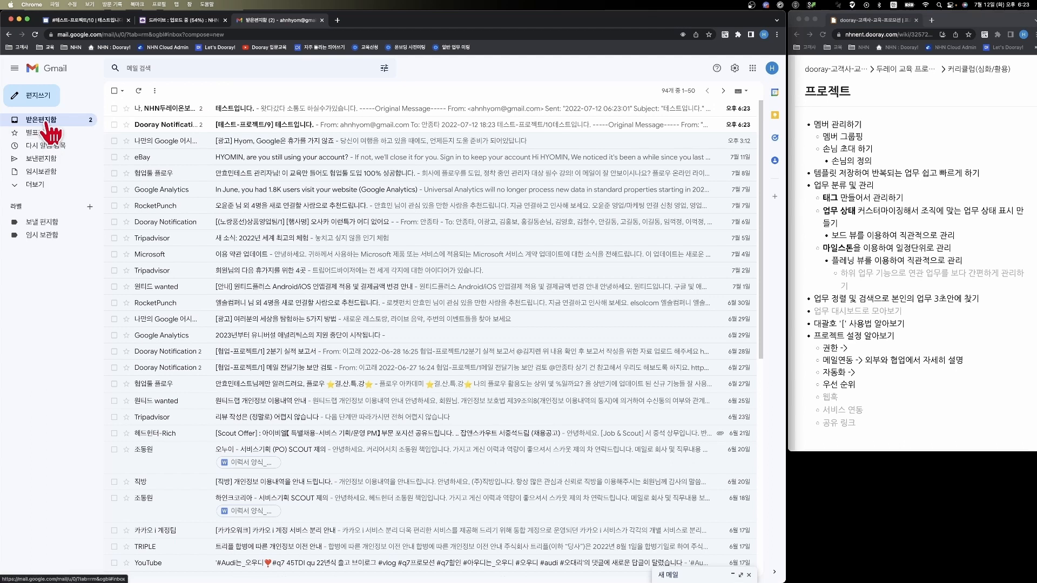
click(193, 115)
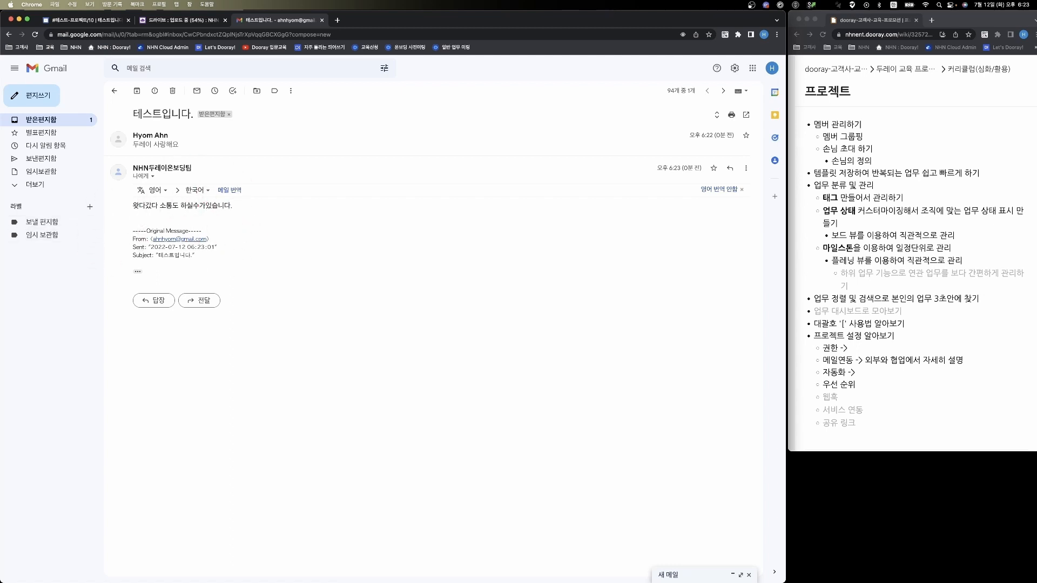
click(322, 21)
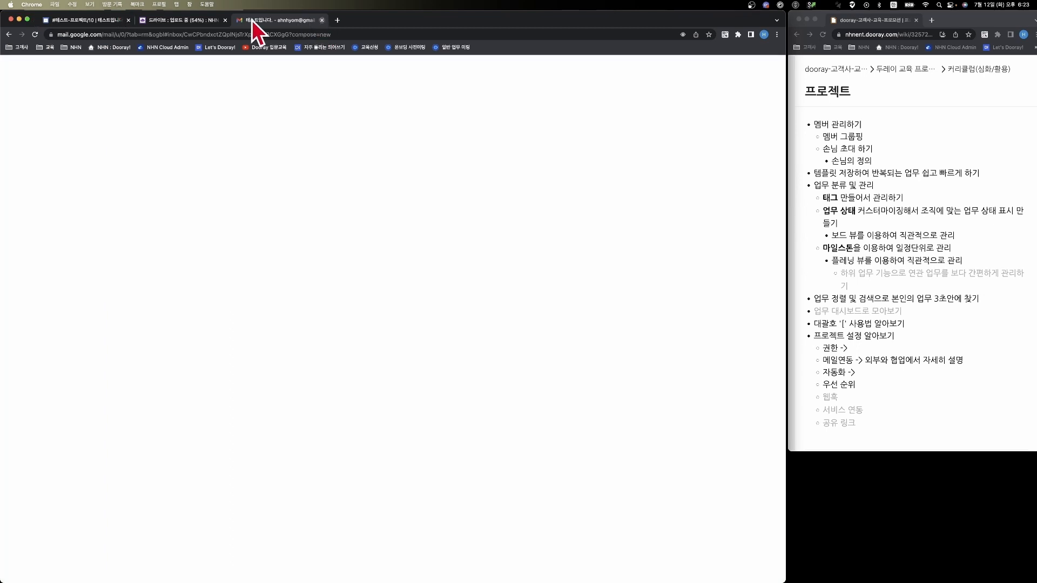
- Return to Dooray! and open the task automation (자동화) settings of 테스트-프로젝트
click(95, 18)
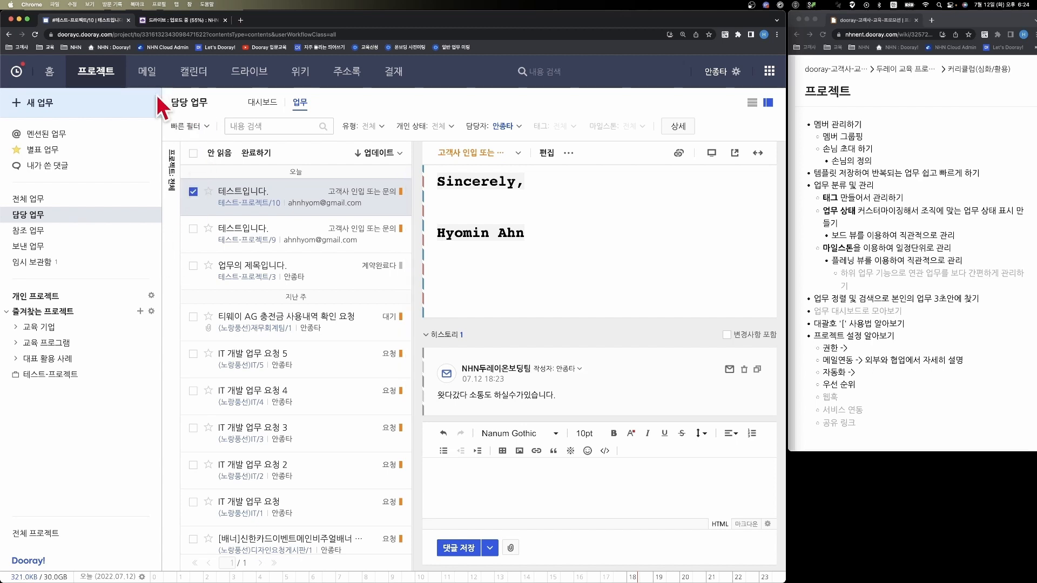
click(64, 373)
click(255, 102)
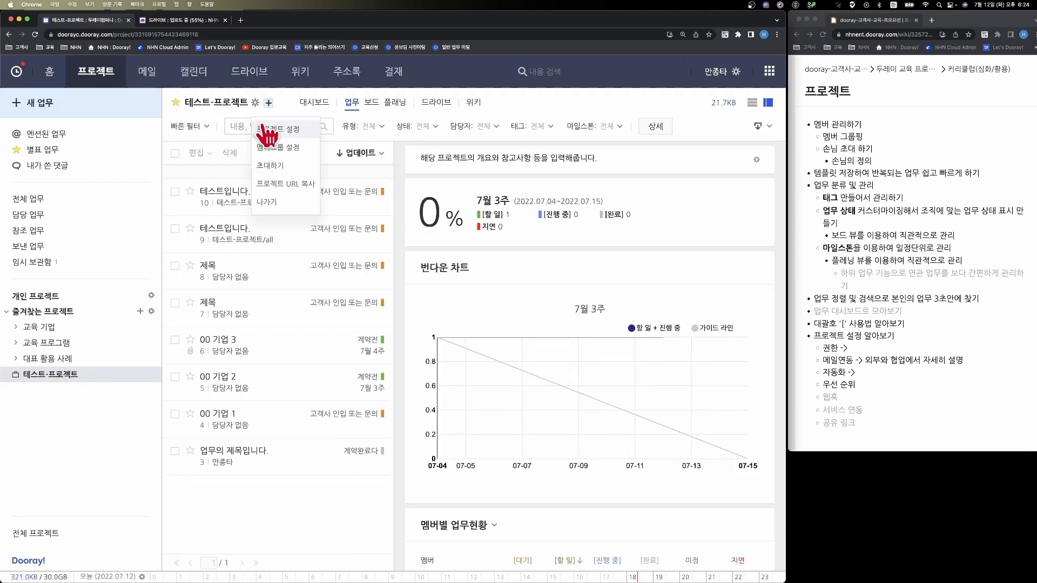
click(266, 130)
click(200, 143)
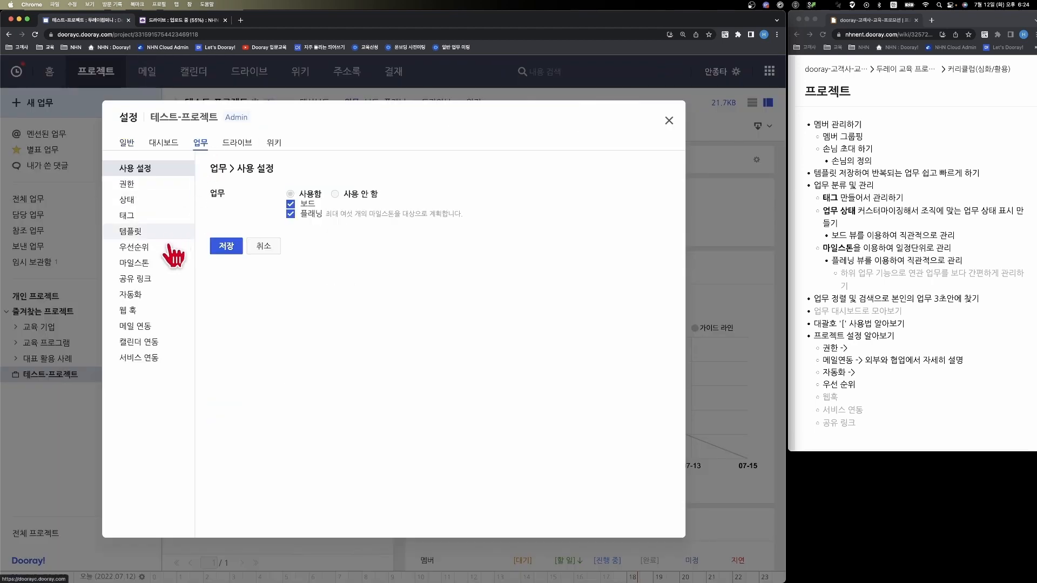
click(143, 295)
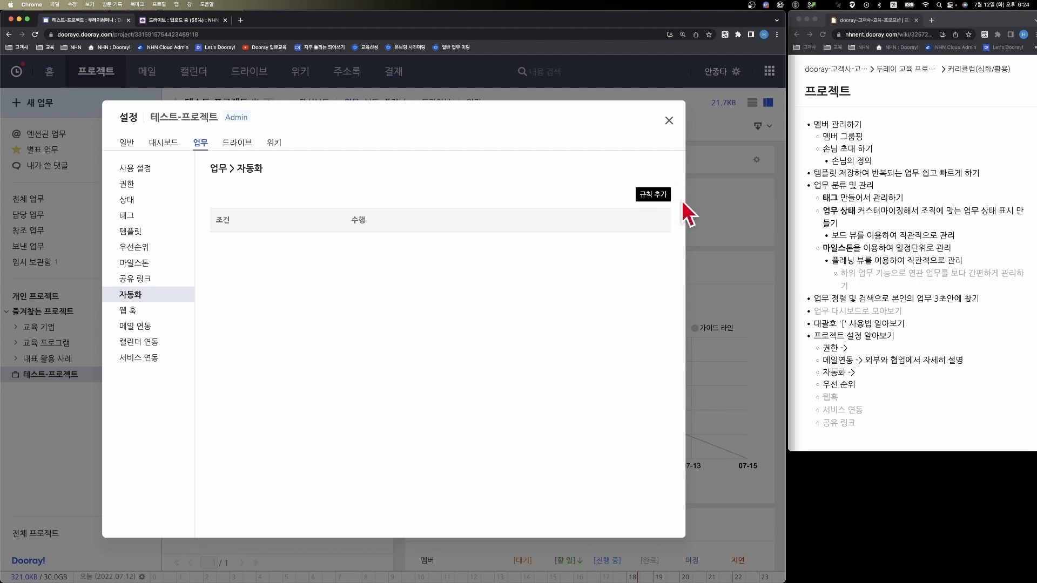
- Add an automation rule that adds the account owner as assignee when a task's status changes to 계약중, and close the settings
click(645, 197)
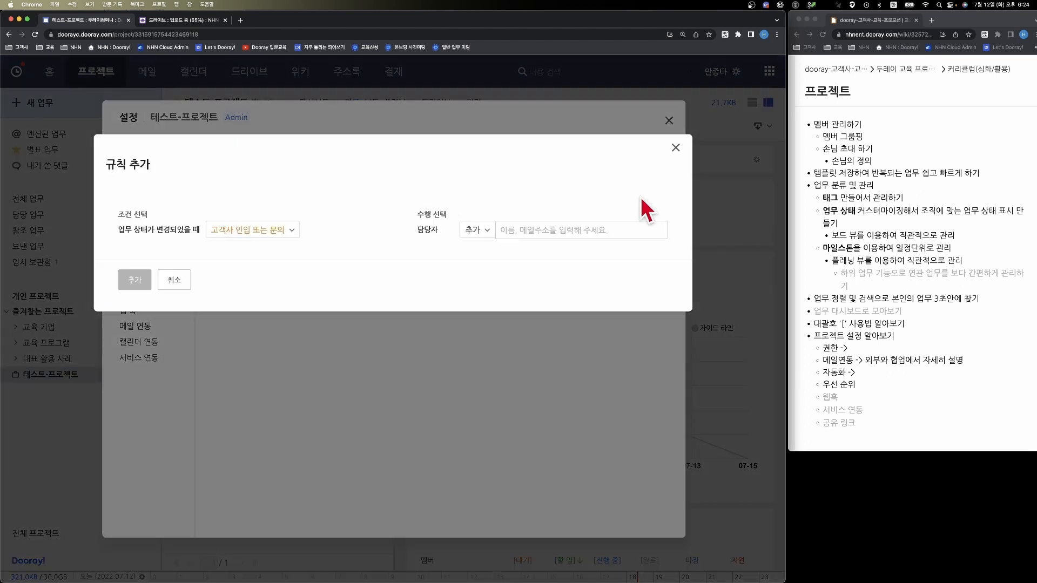
click(280, 230)
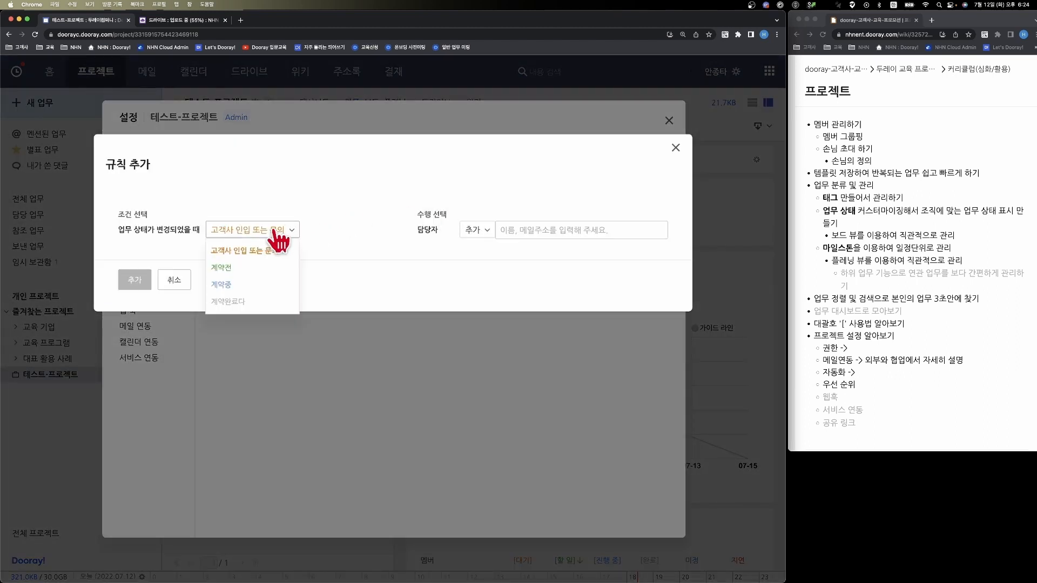
click(234, 284)
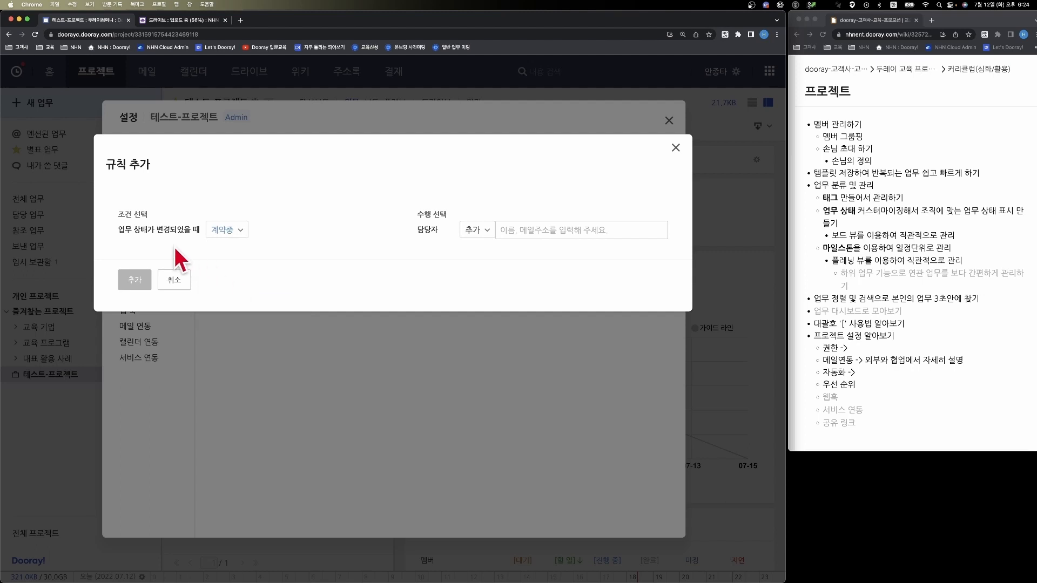
click(504, 227)
click(538, 258)
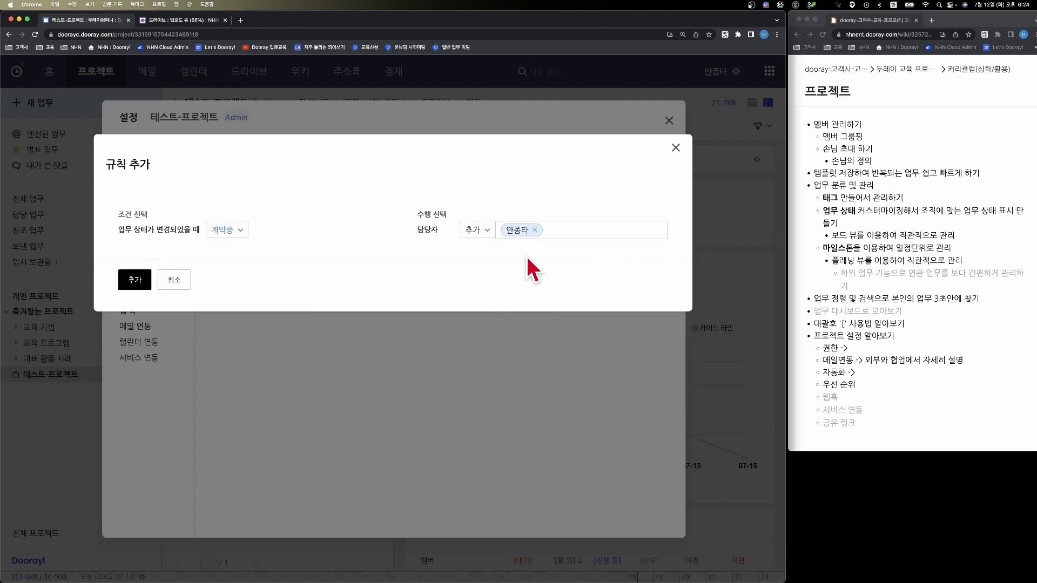
click(125, 280)
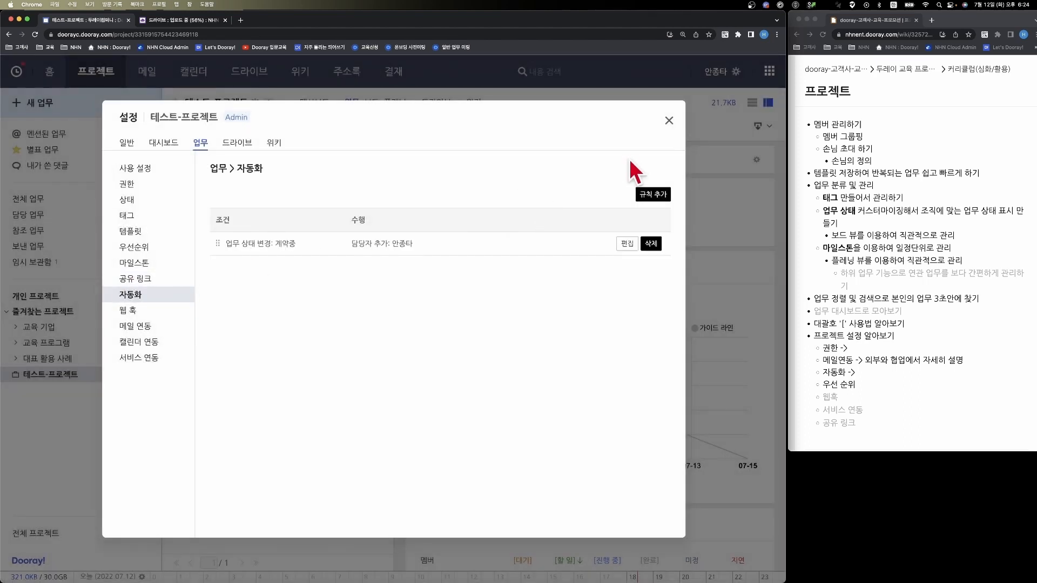
click(668, 120)
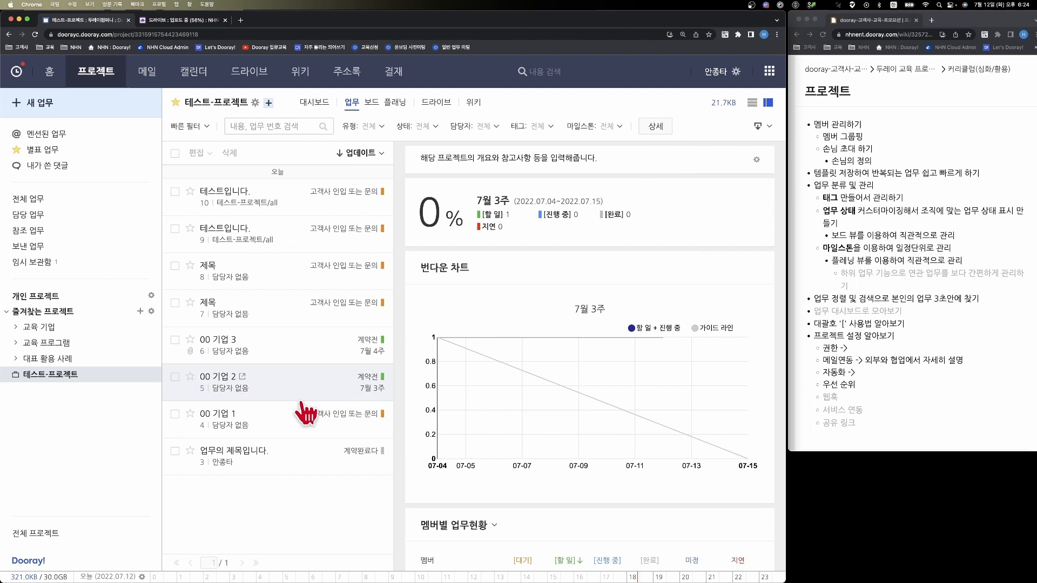
- Change the status of the task 00 기업 3 to 계약중 and check its assignee
click(236, 459)
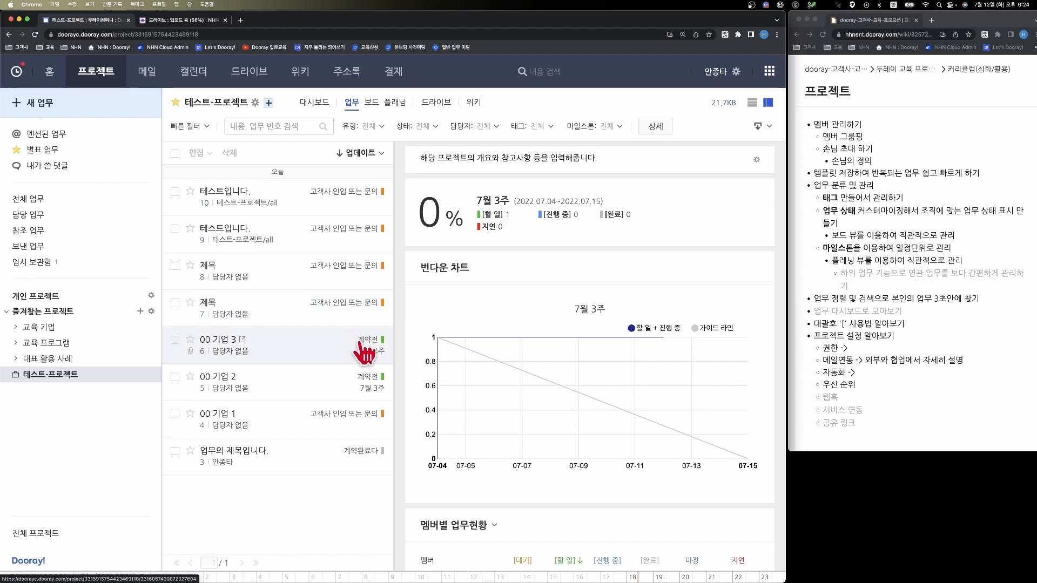
click(383, 340)
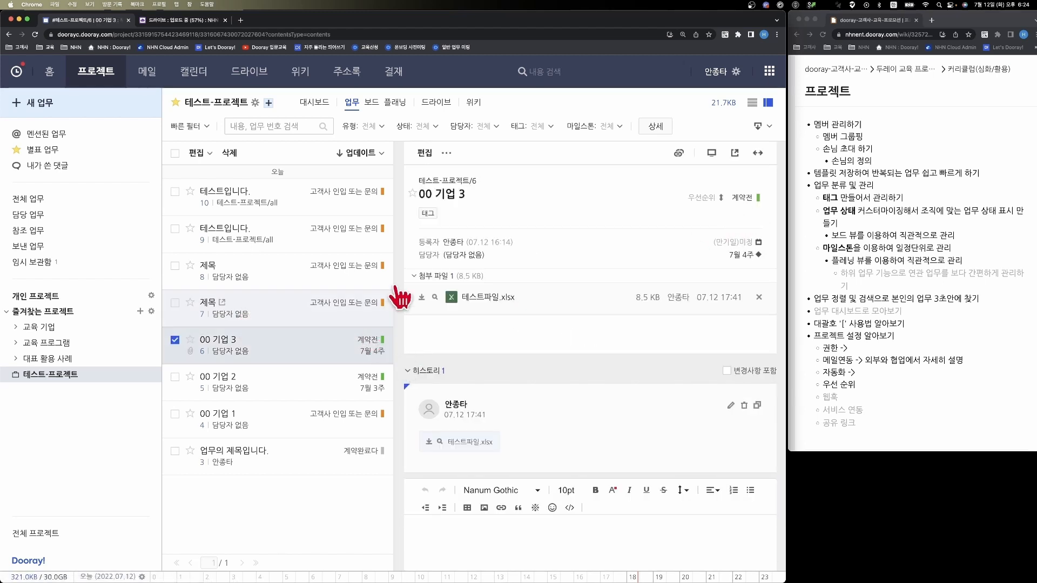
click(741, 198)
click(708, 223)
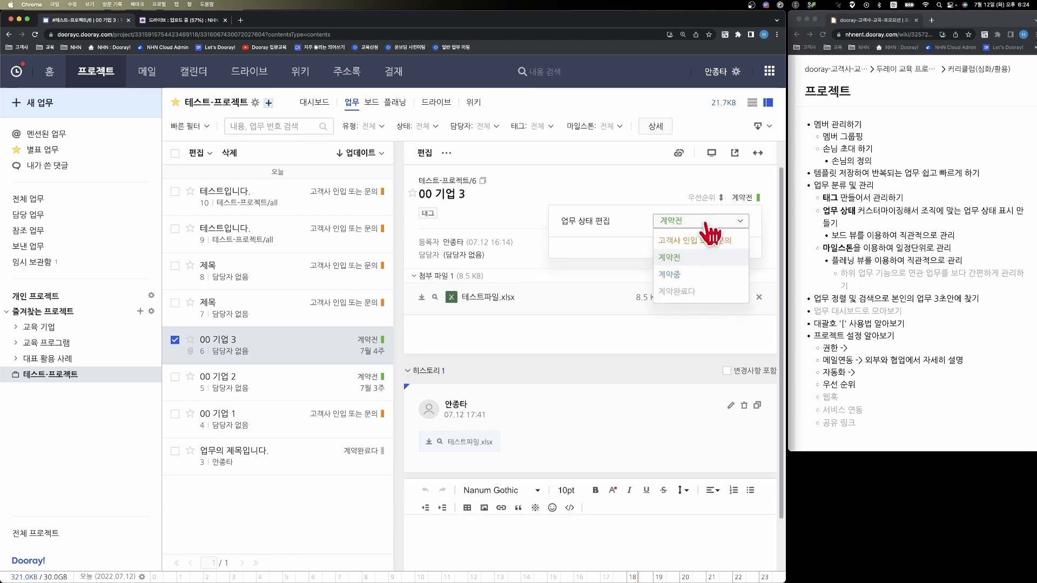
click(672, 275)
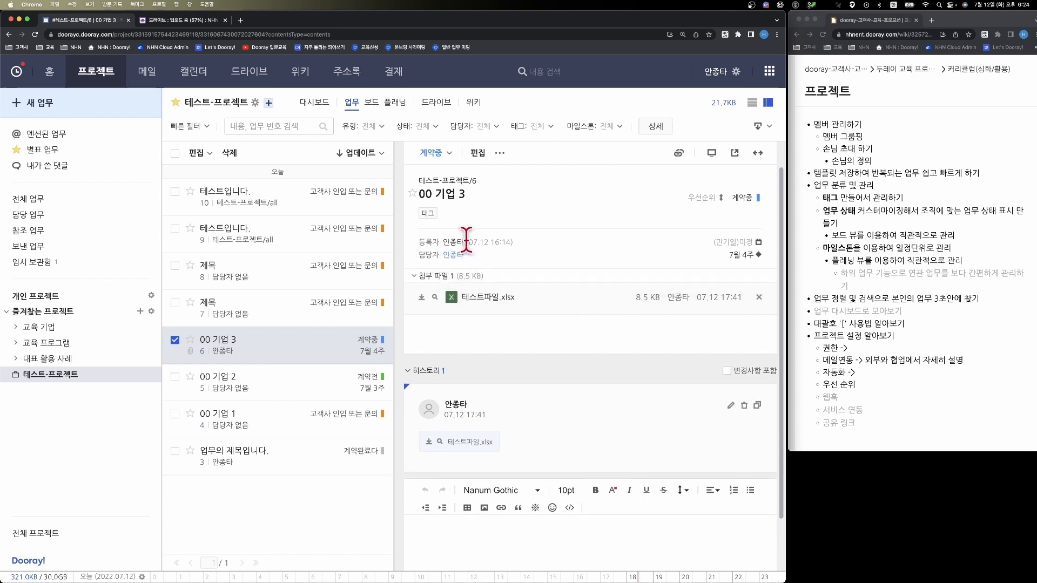
mouse_move(444, 258)
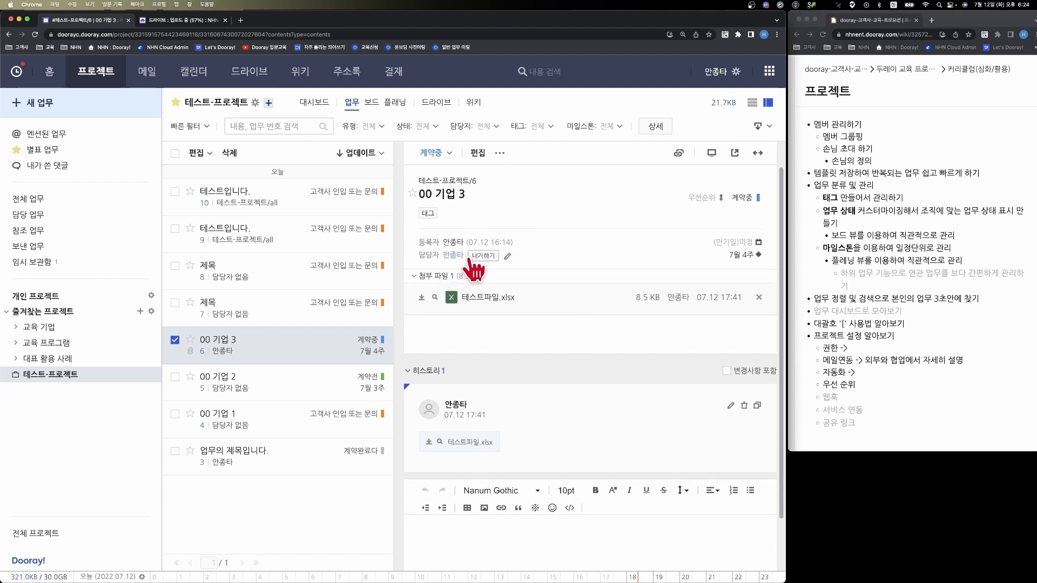